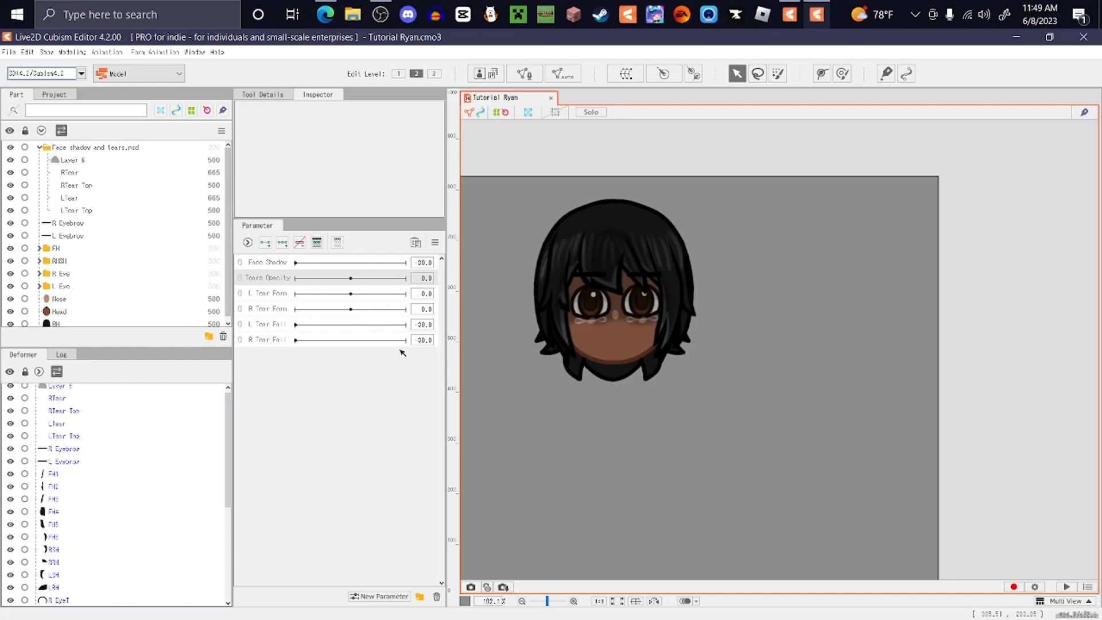
# Move the RTear Top part straight down from beneath its eye onto the cheek
pyautogui.click(106, 183)
pyautogui.scroll(10, 637, 318)
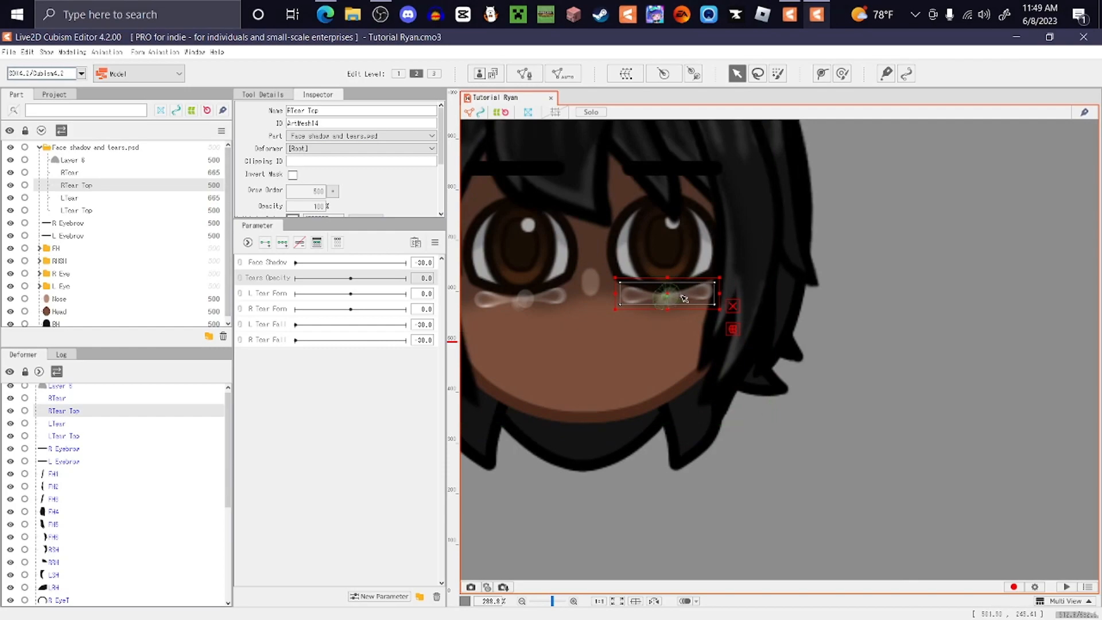
pyautogui.moveTo(638, 309); pyautogui.dragTo(628, 384)
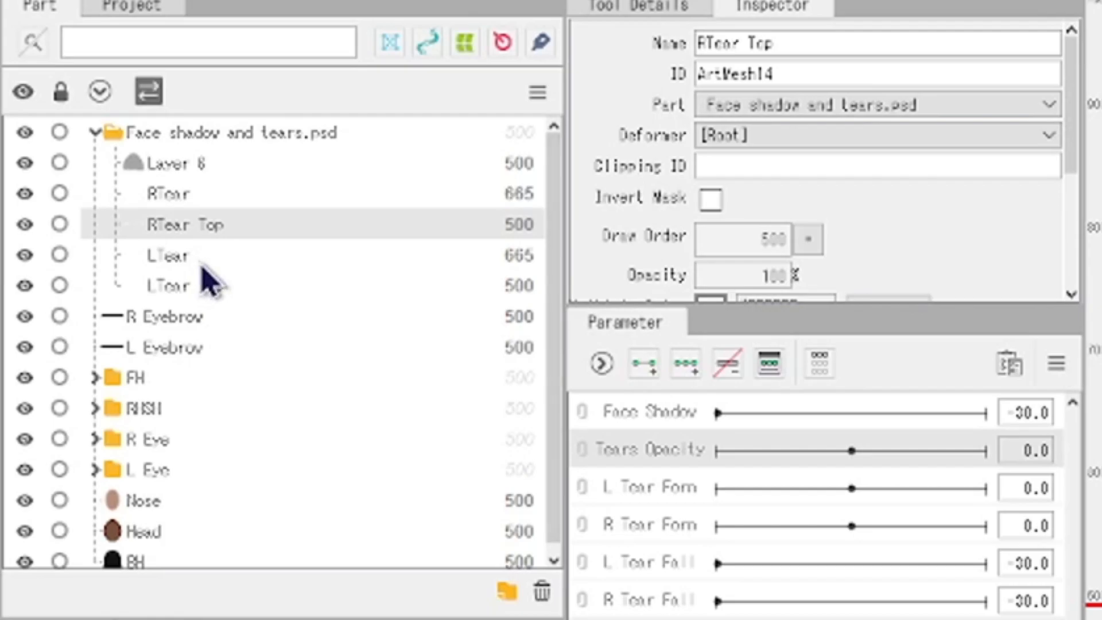
# Move the round LTear part down so it sits below its tear top on the cheek
pyautogui.click(80, 199)
pyautogui.scroll(-8, 575, 318)
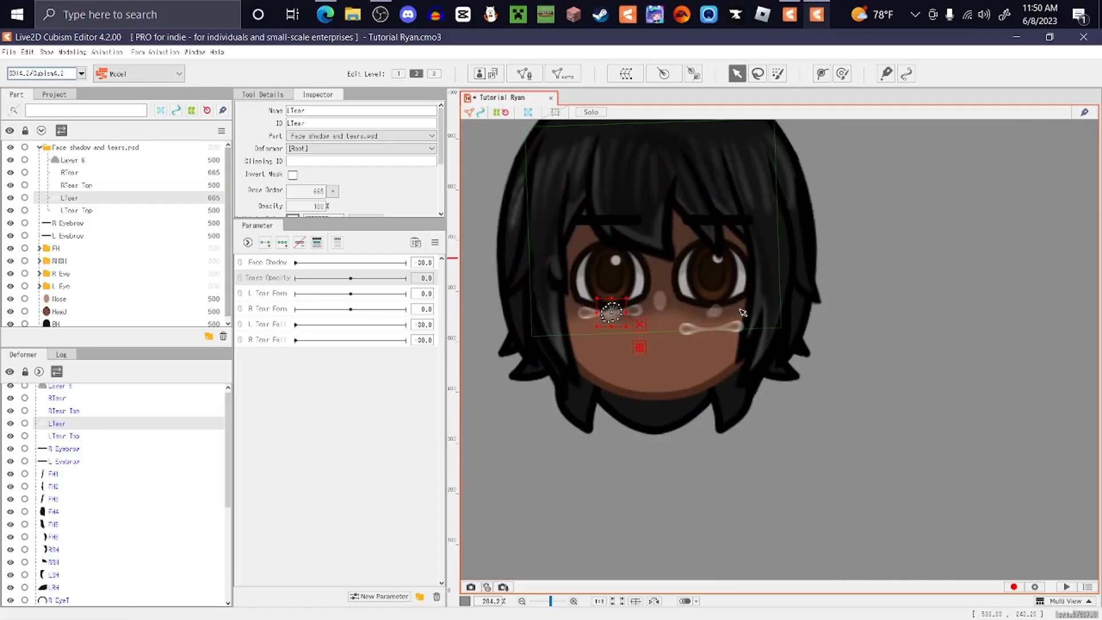
pyautogui.scroll(8, 655, 361)
pyautogui.moveTo(654, 361); pyautogui.dragTo(668, 397)
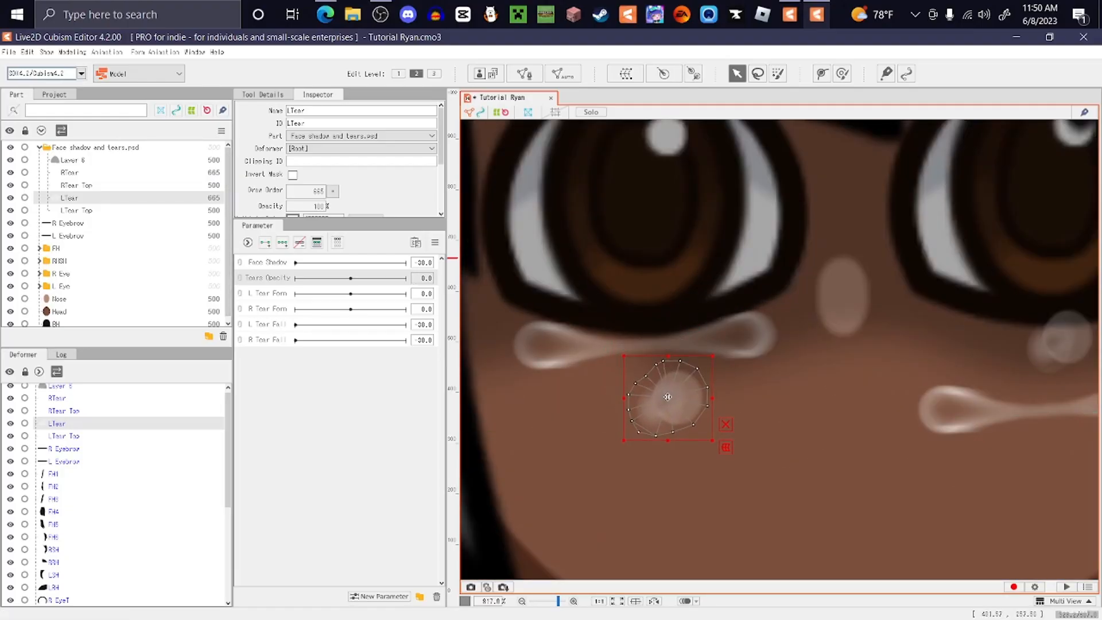
pyautogui.scroll(-8, 613, 312)
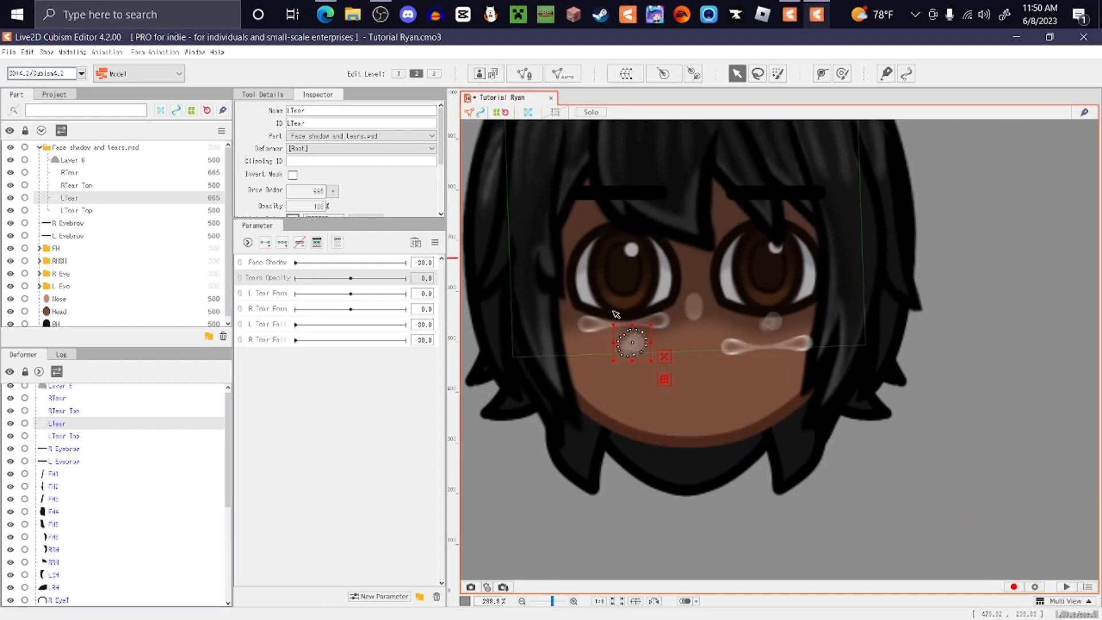
pyautogui.scroll(3, 718, 336)
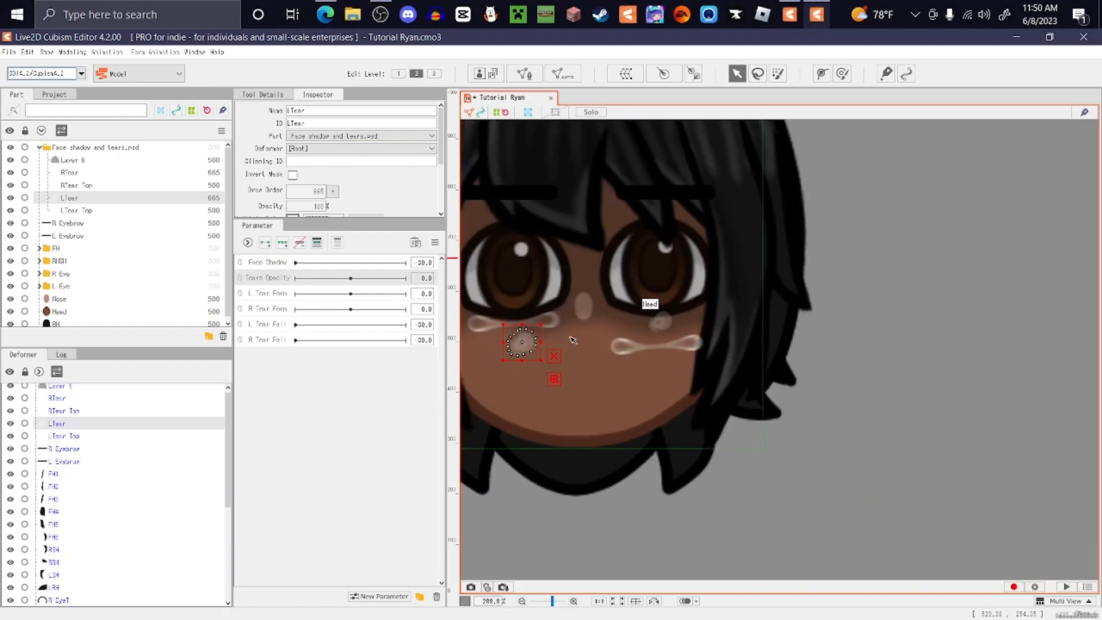
# Move the RTear Top part back up directly beneath its eye and clear the selection
pyautogui.click(75, 211)
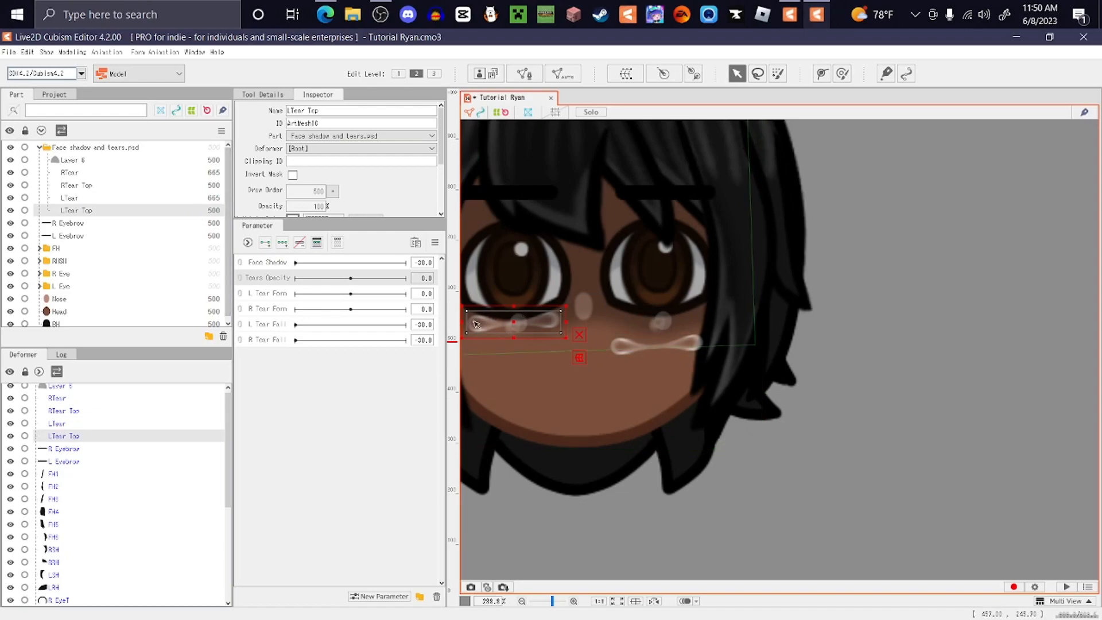
pyautogui.click(92, 186)
pyautogui.moveTo(663, 317); pyautogui.dragTo(662, 319)
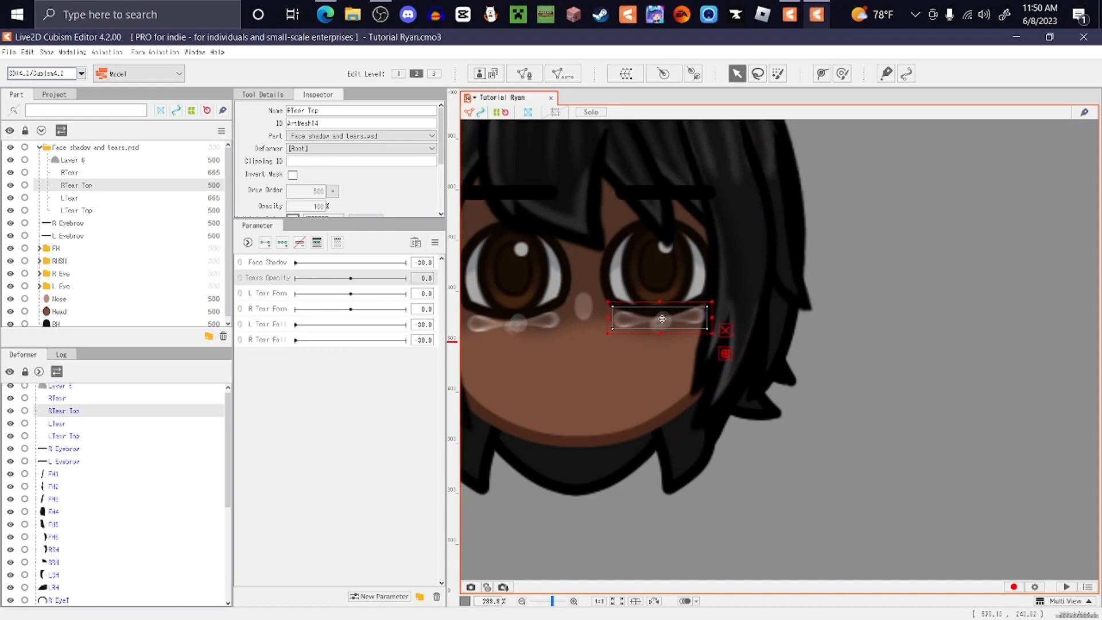
pyautogui.click(885, 353)
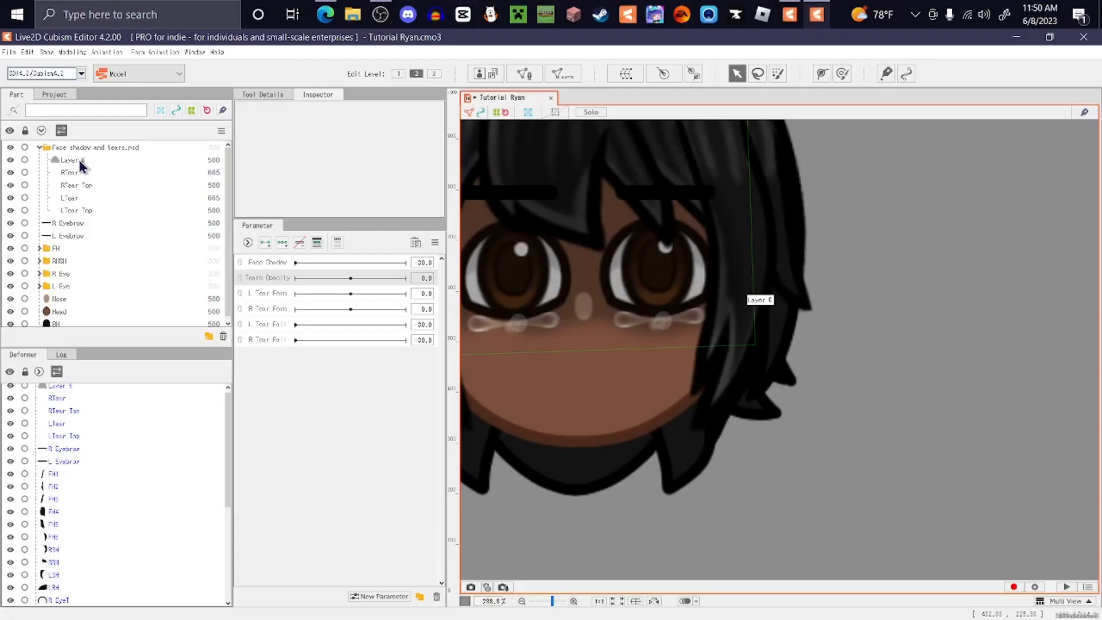
# Generate automatic meshes for Layer 6 and all four tear parts using the Deformation (Little) preset
pyautogui.scroll(-5, 605, 247)
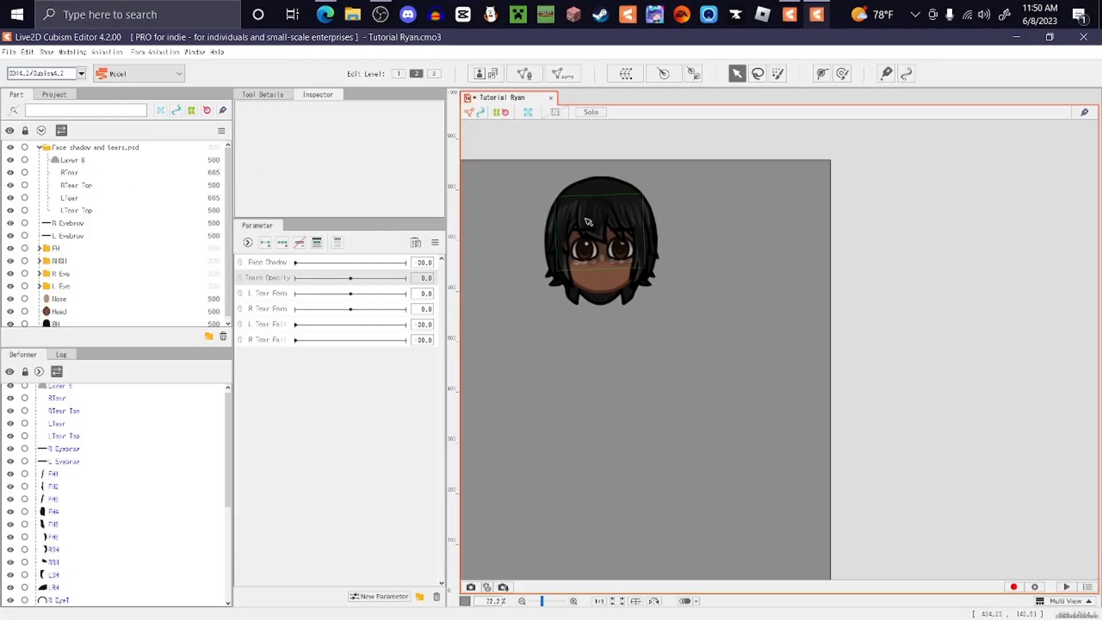
pyautogui.scroll(4, 593, 227)
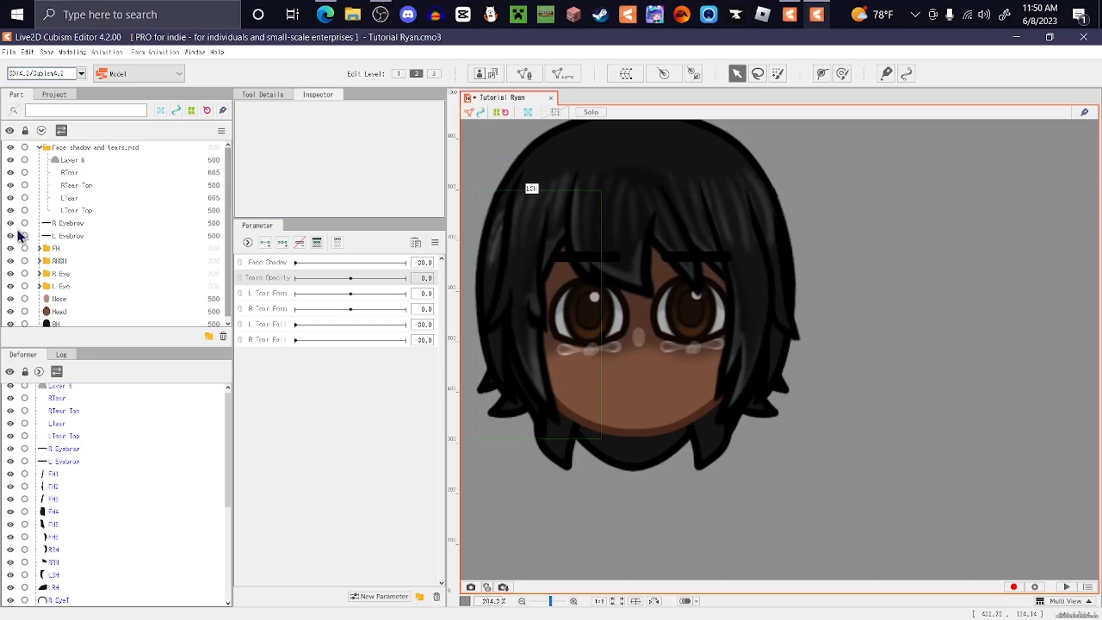
pyautogui.click(78, 211)
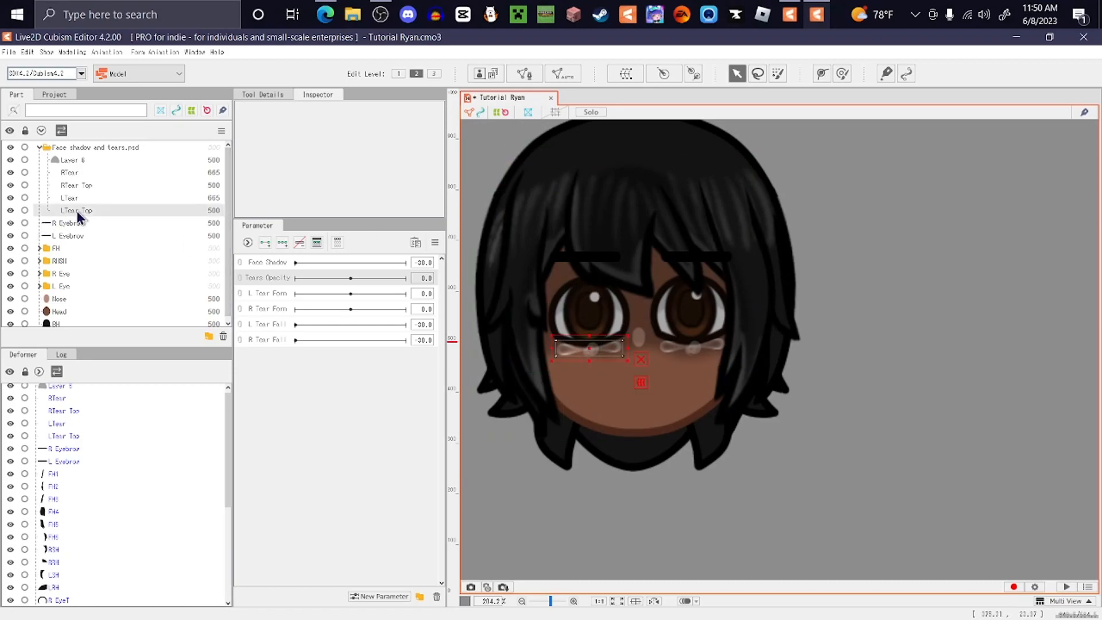
pyautogui.keyDown('shift'); pyautogui.click(87, 162); pyautogui.keyUp('shift')
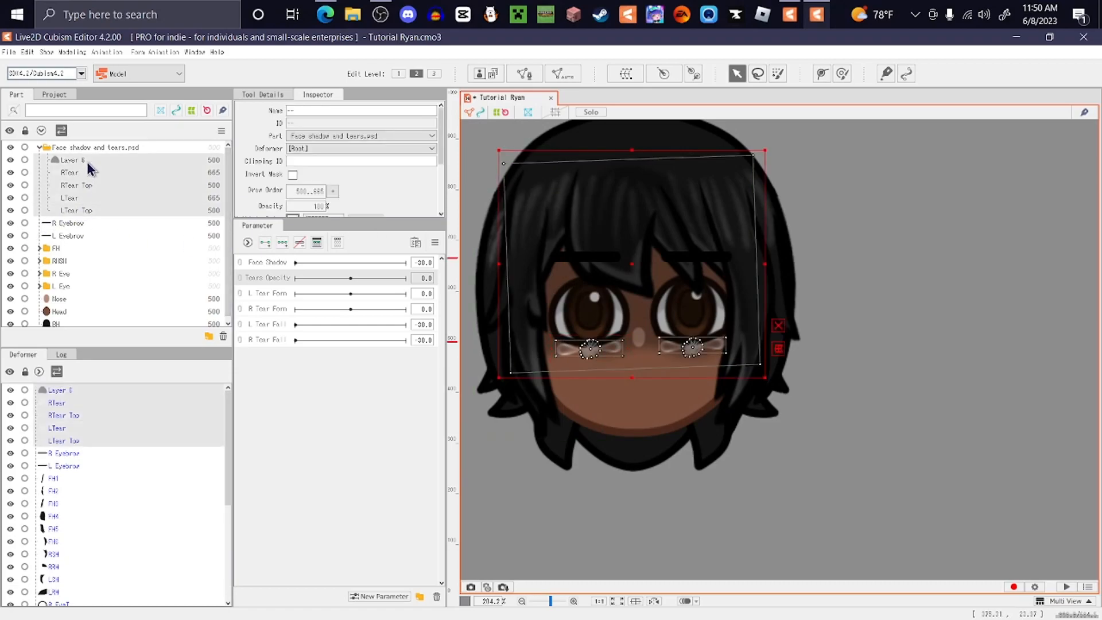
pyautogui.click(559, 76)
pyautogui.click(513, 280)
pyautogui.click(515, 299)
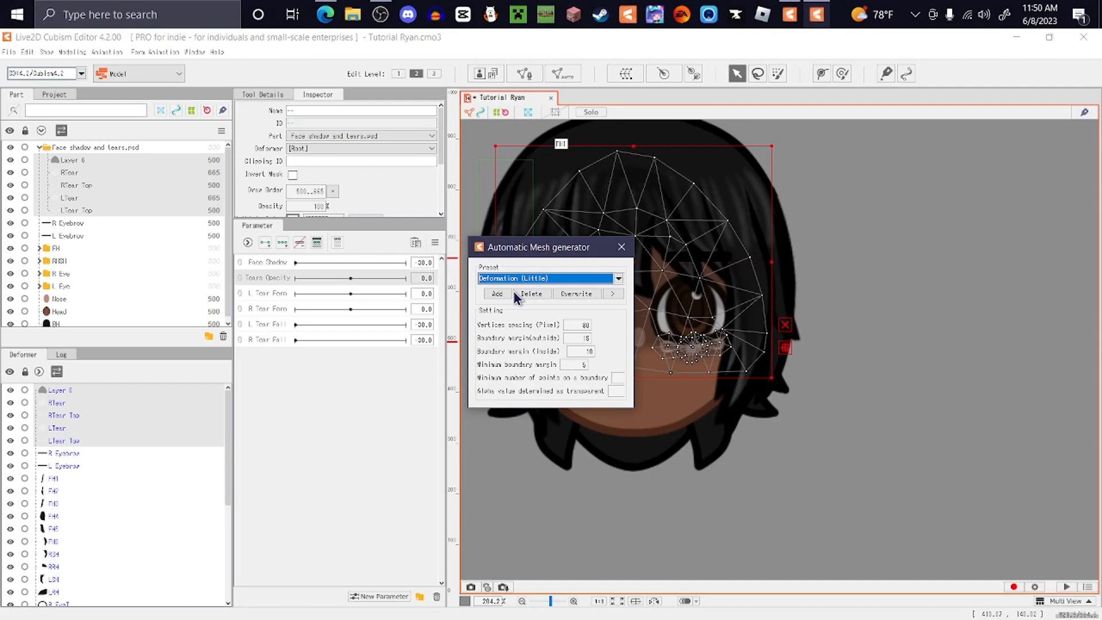
pyautogui.click(622, 248)
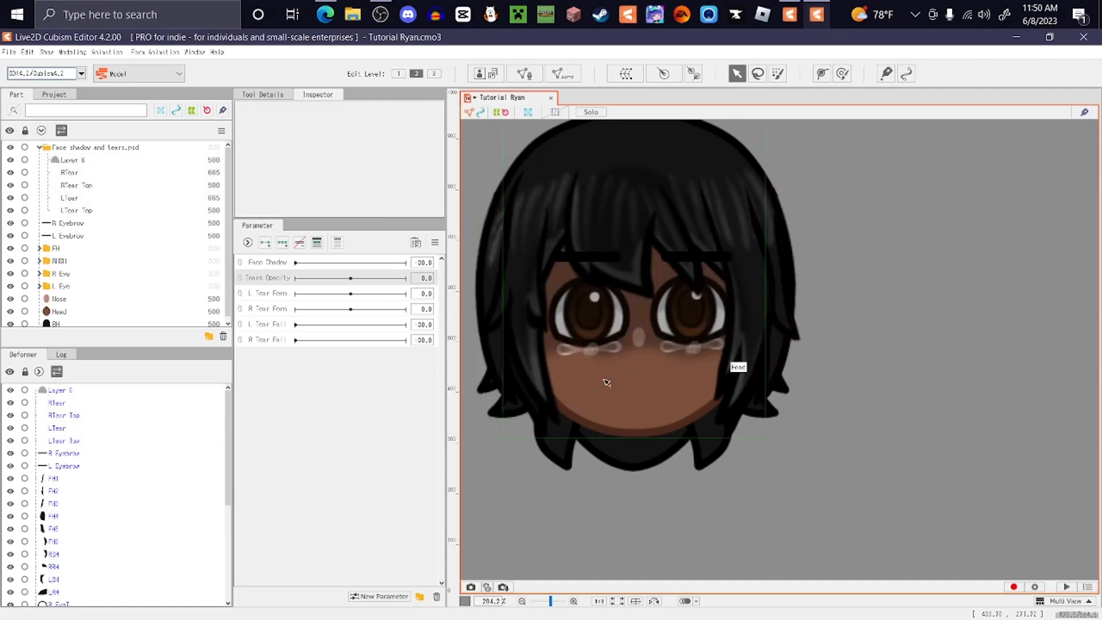
# Add two key points to the Face Shadow parameter for the Layer 6 face shadow mesh
pyautogui.scroll(2, 606, 379)
pyautogui.scroll(-2, 575, 356)
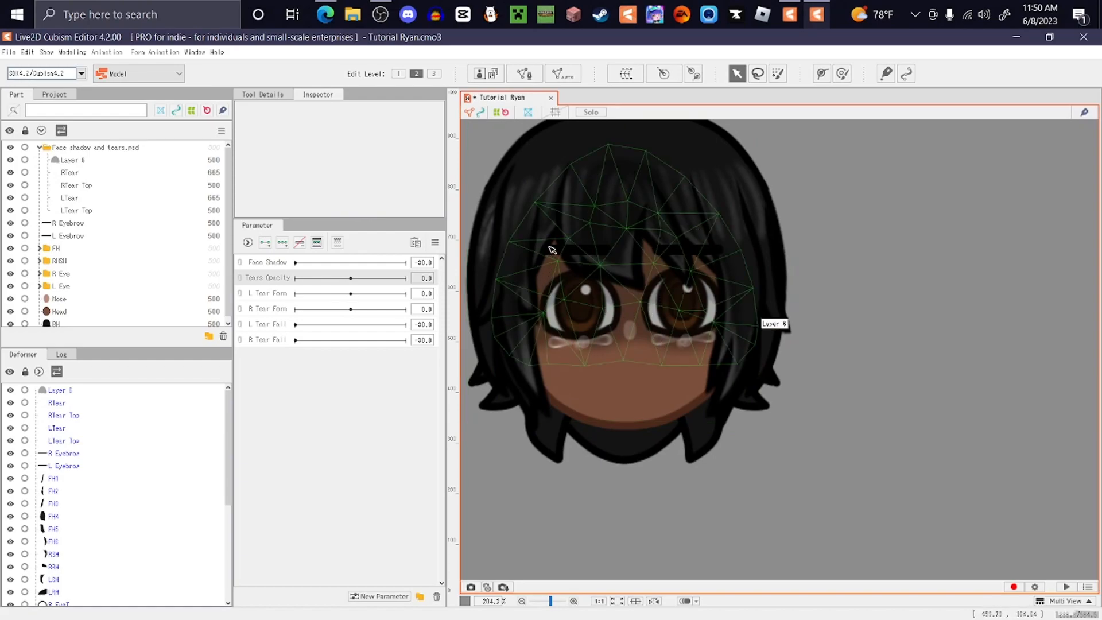
pyautogui.click(626, 297)
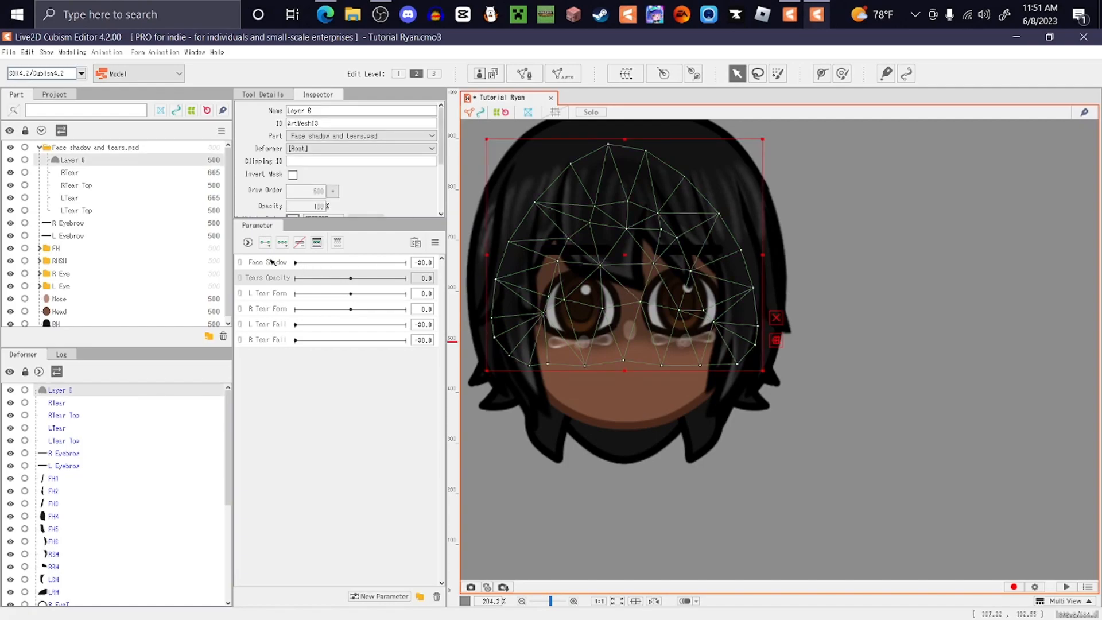
pyautogui.click(272, 262)
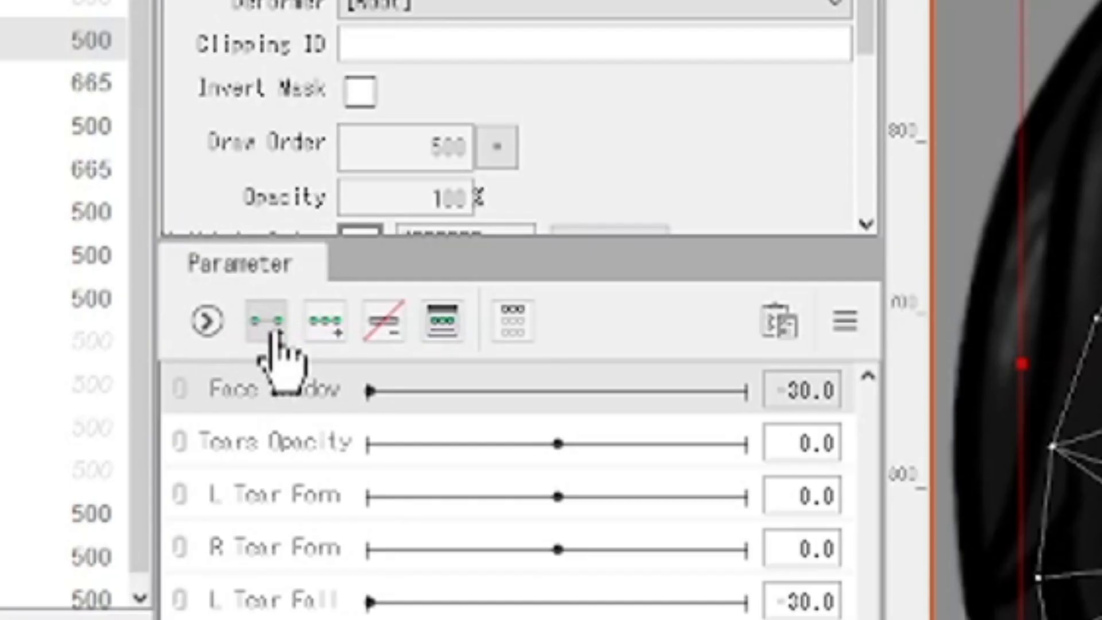
pyautogui.click(257, 328)
pyautogui.moveTo(376, 397); pyautogui.dragTo(450, 468)
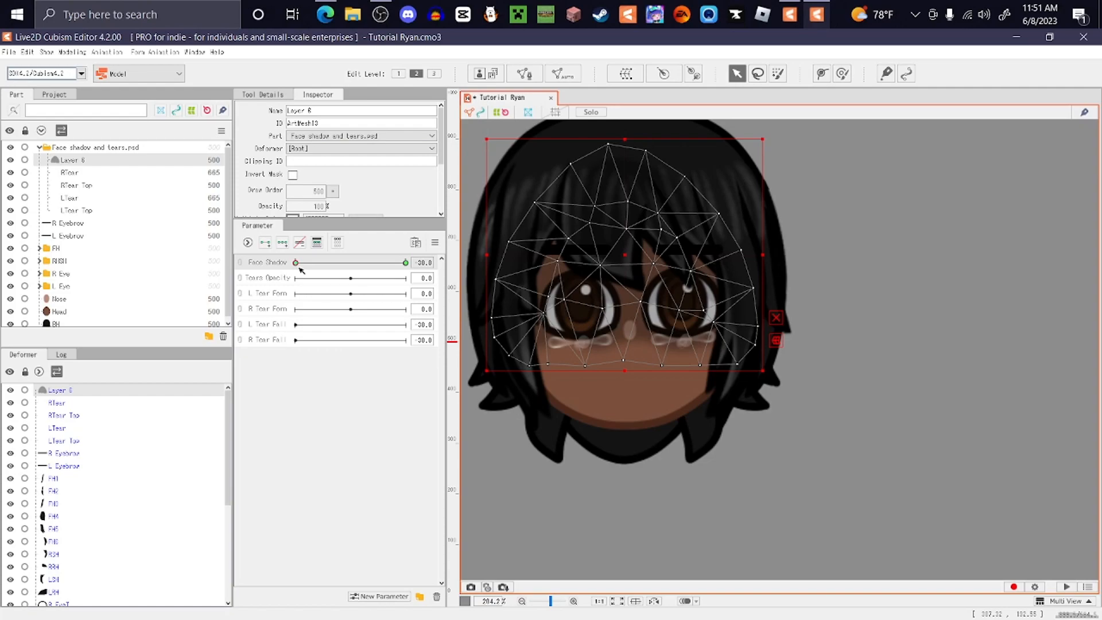
pyautogui.moveTo(319, 286); pyautogui.dragTo(286, 263)
# Review the ID and range settings of the Face Shadow and L Tear Form parameters without changing them
pyautogui.rightClick(285, 263)
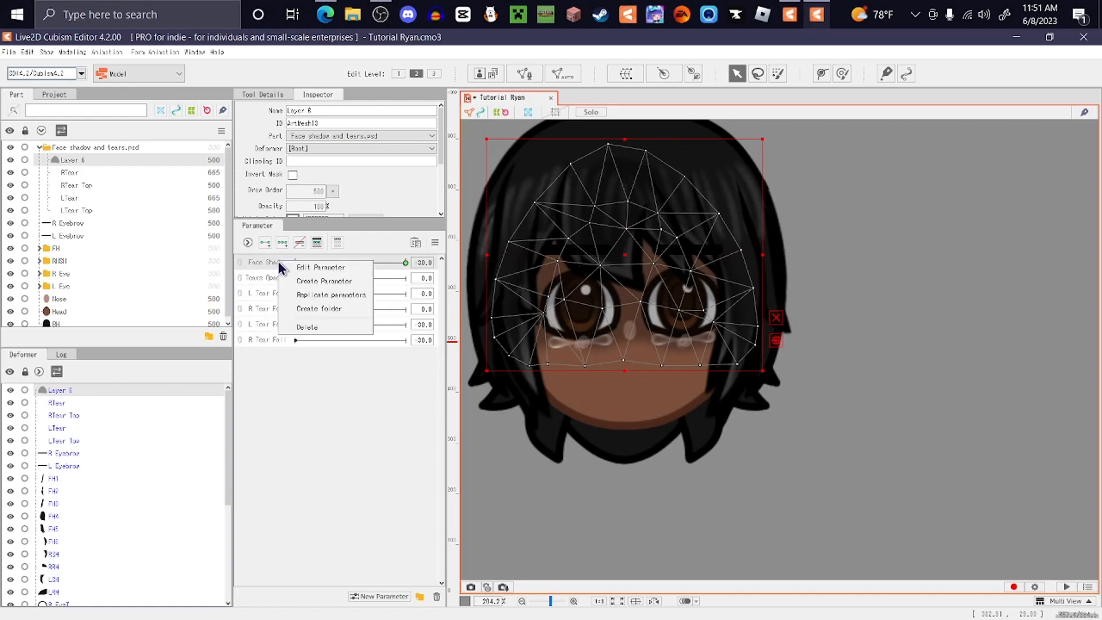
pyautogui.click(289, 275)
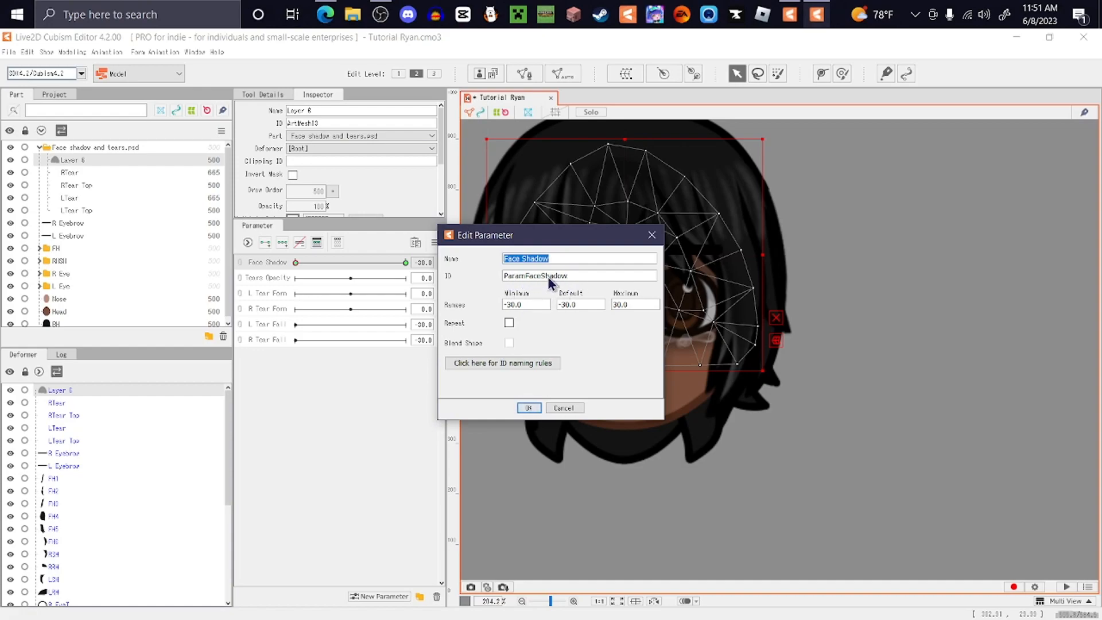
pyautogui.click(565, 408)
pyautogui.rightClick(275, 299)
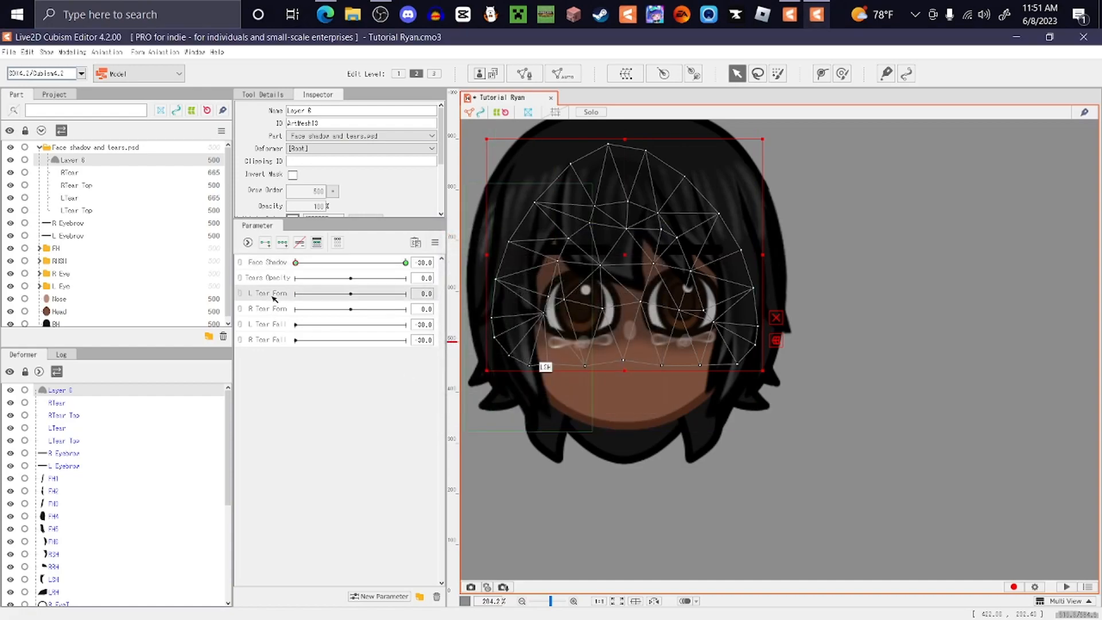
pyautogui.click(290, 298)
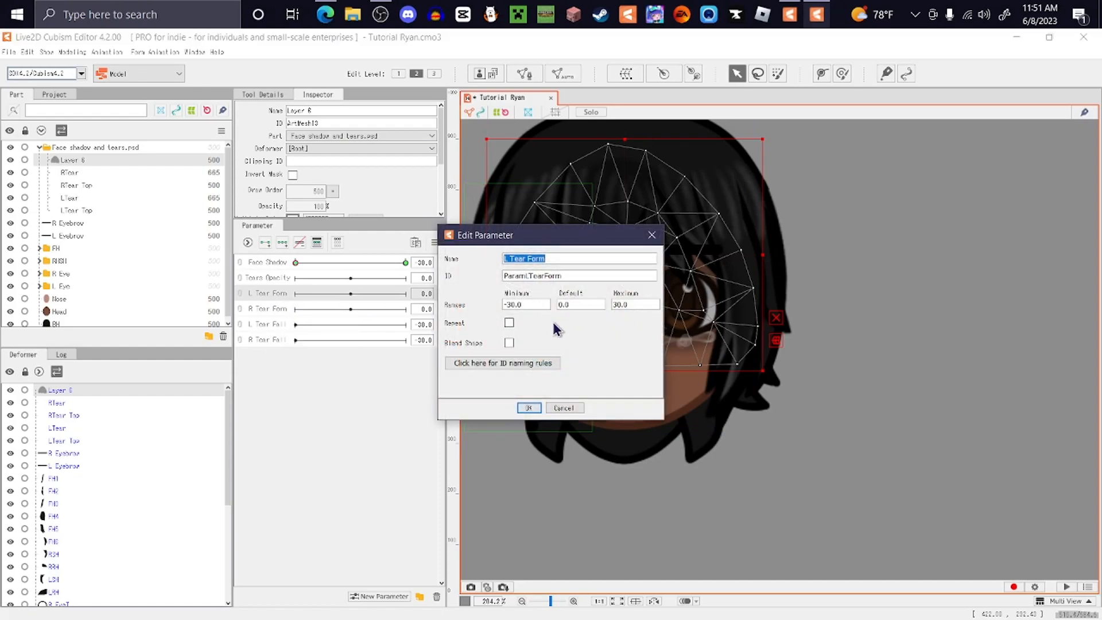
pyautogui.click(563, 408)
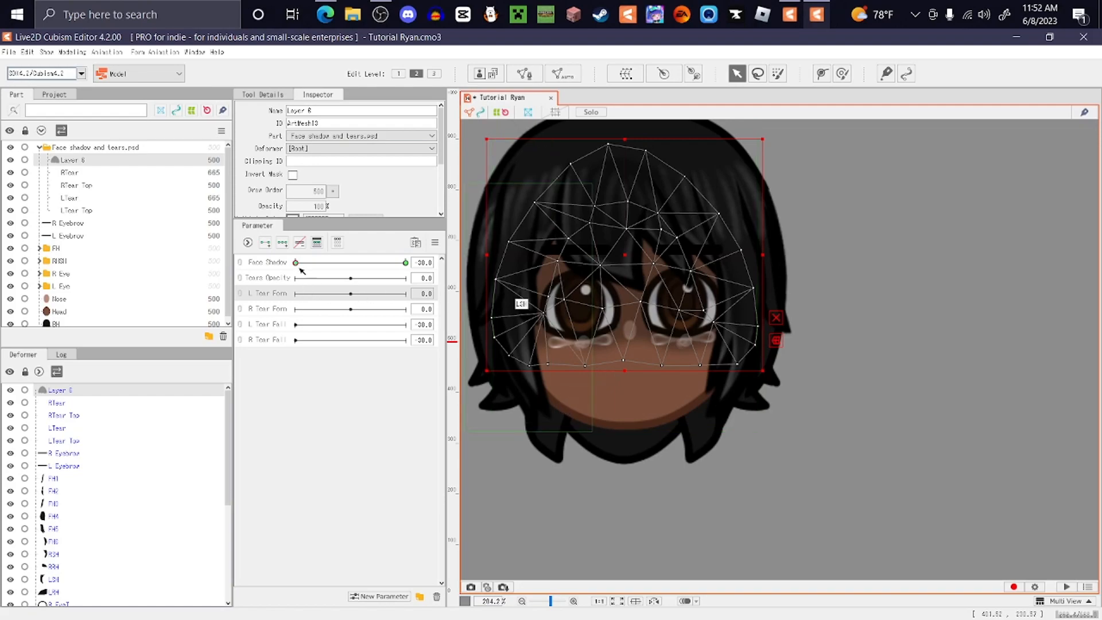
# Set Layer 6's opacity to 0% at the Face Shadow parameter's -30 key
pyautogui.click(296, 264)
pyautogui.moveTo(308, 206); pyautogui.dragTo(298, 206)
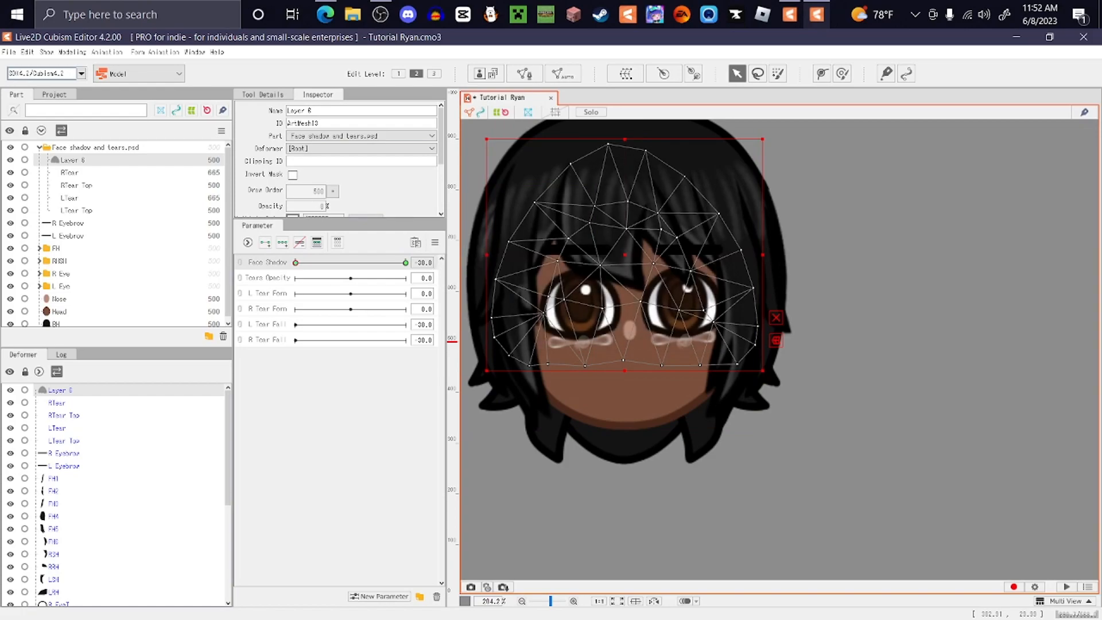
pyautogui.click(896, 293)
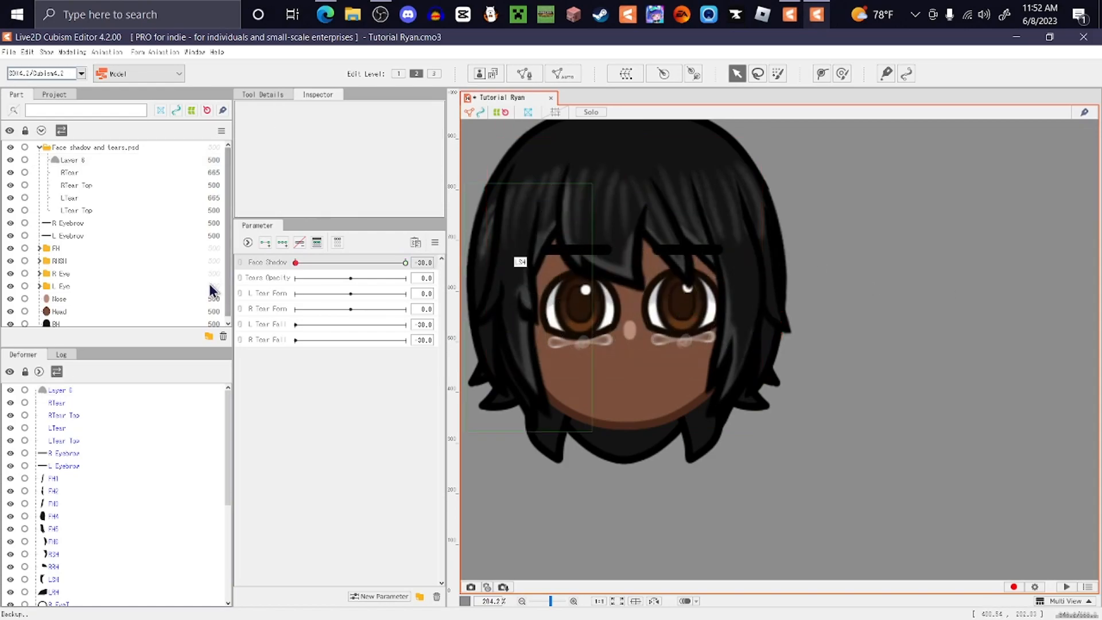
pyautogui.moveTo(295, 262); pyautogui.dragTo(229, 322)
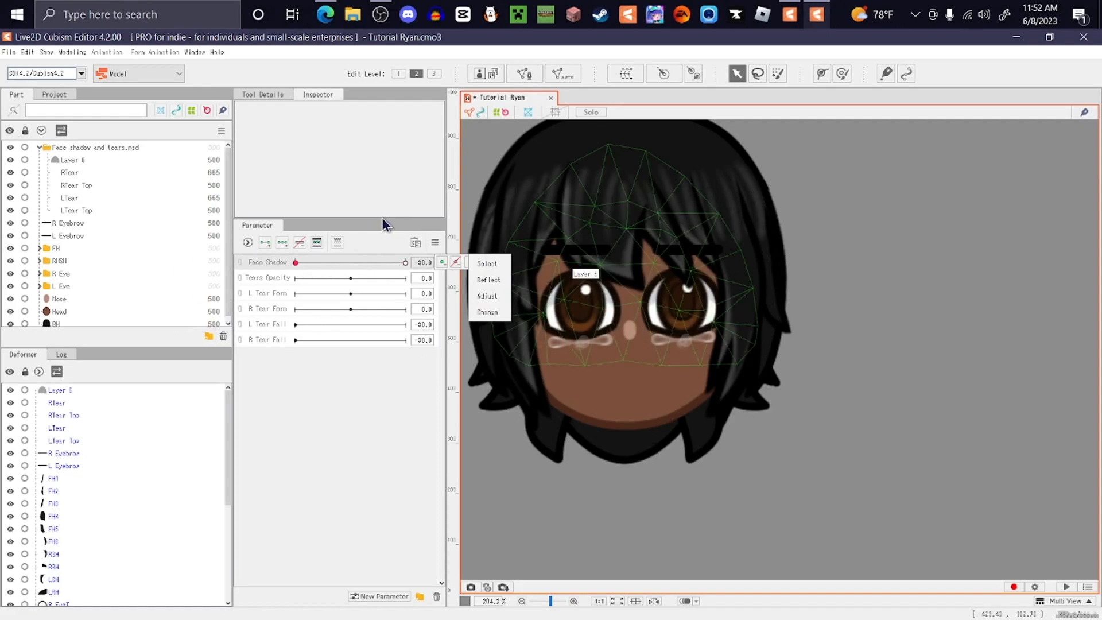
pyautogui.click(435, 243)
pyautogui.click(460, 244)
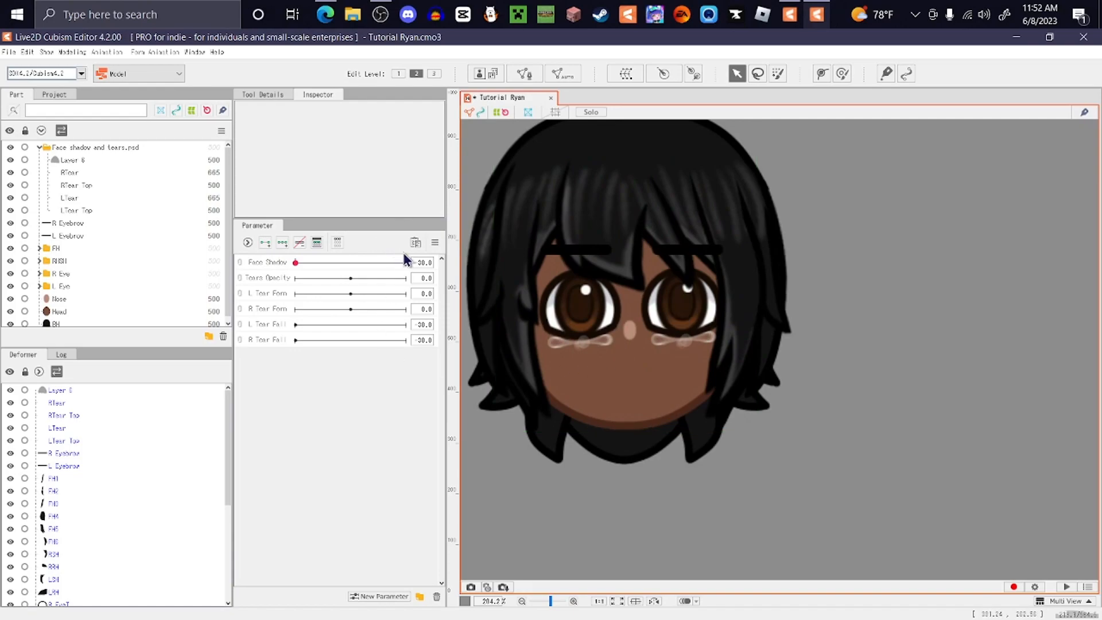
# Create a warp deformer named ALL Tears as parent of the RTear, RTear Top, LTear and LTear Top parts
pyautogui.click(273, 284)
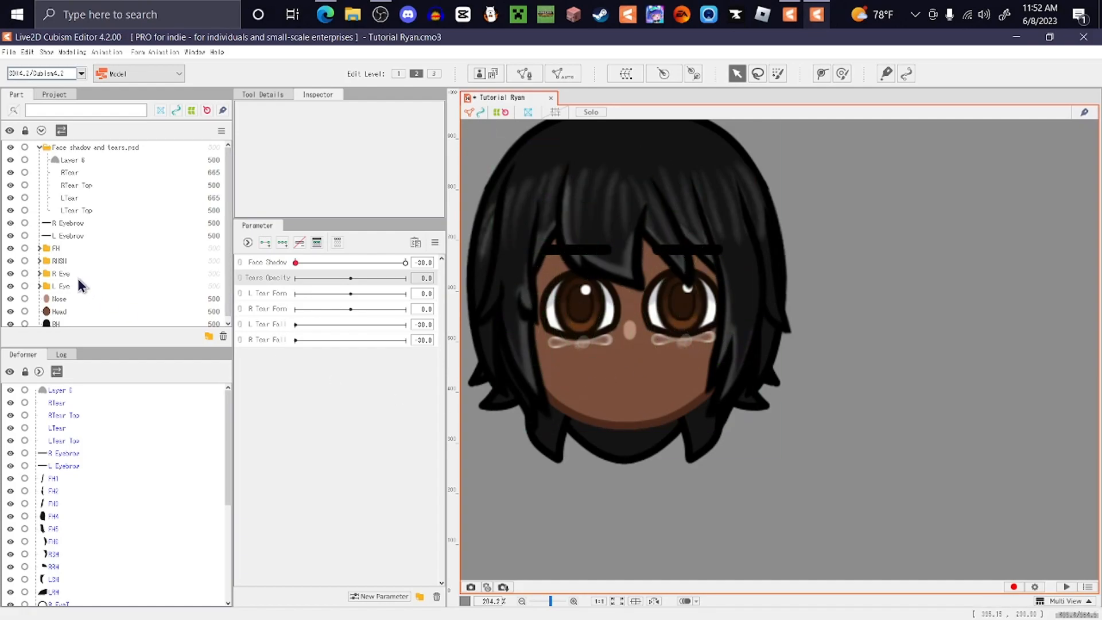
pyautogui.click(86, 210)
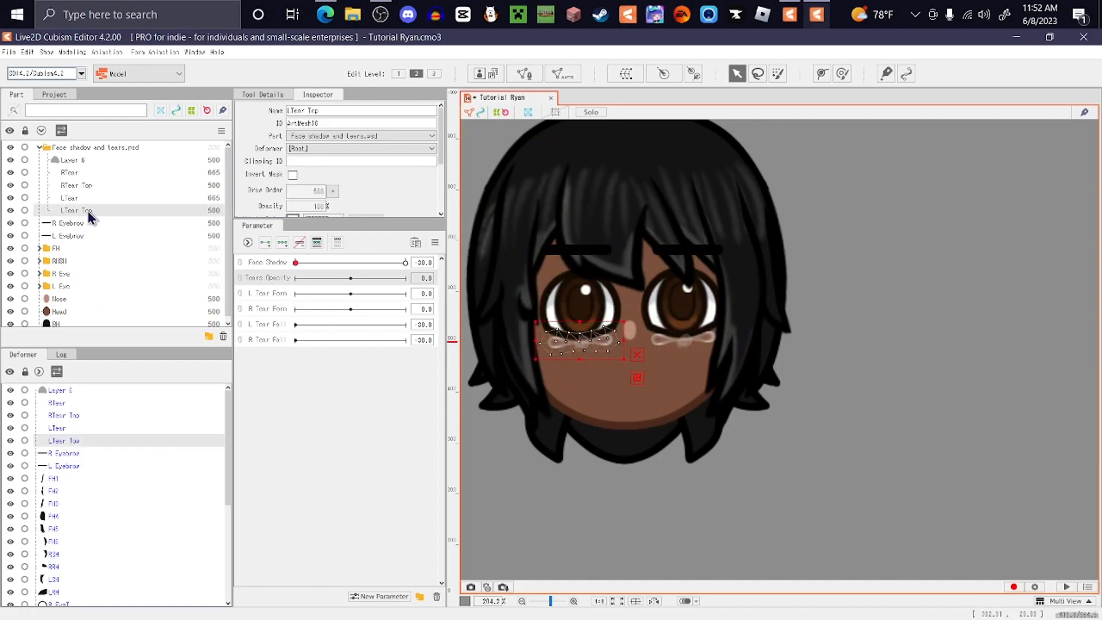
pyautogui.keyDown('shift'); pyautogui.click(82, 173); pyautogui.keyUp('shift')
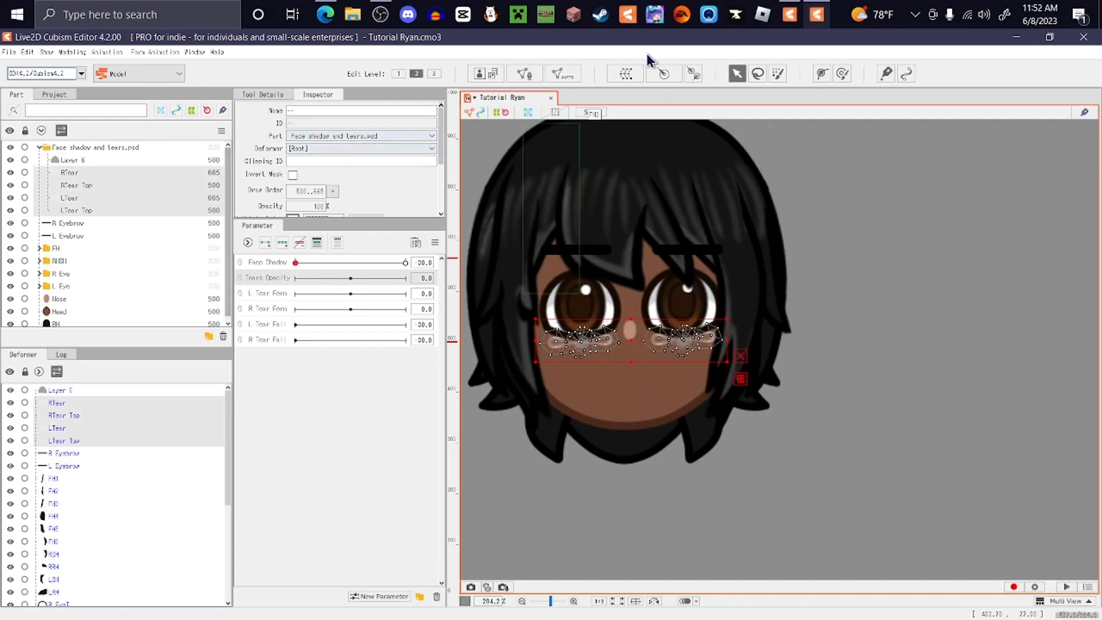
pyautogui.click(619, 76)
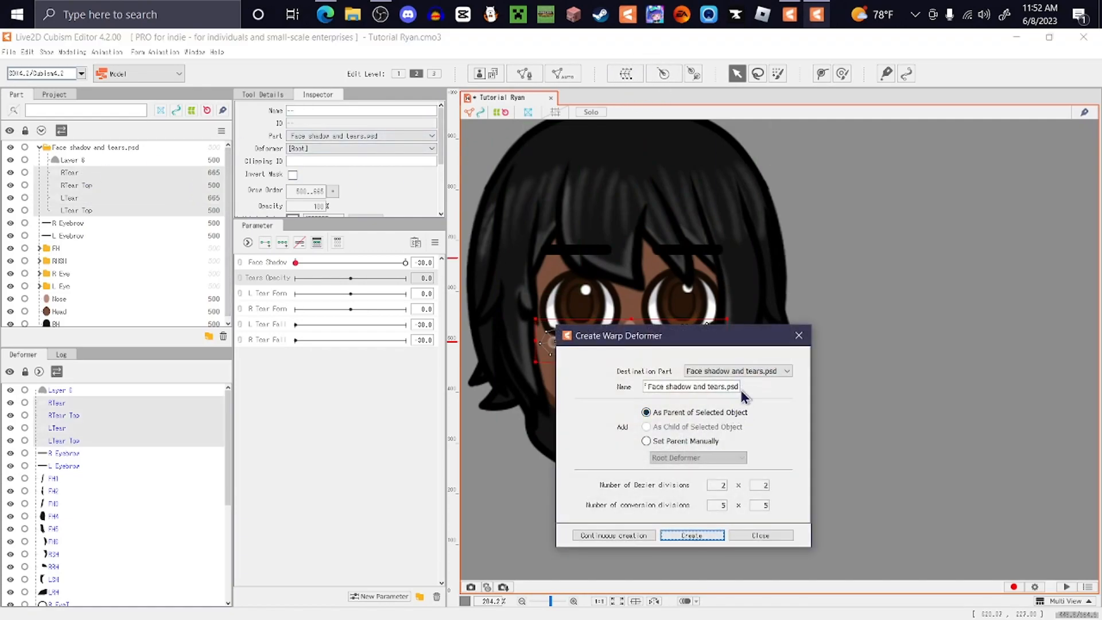
pyautogui.moveTo(742, 389); pyautogui.dragTo(584, 393)
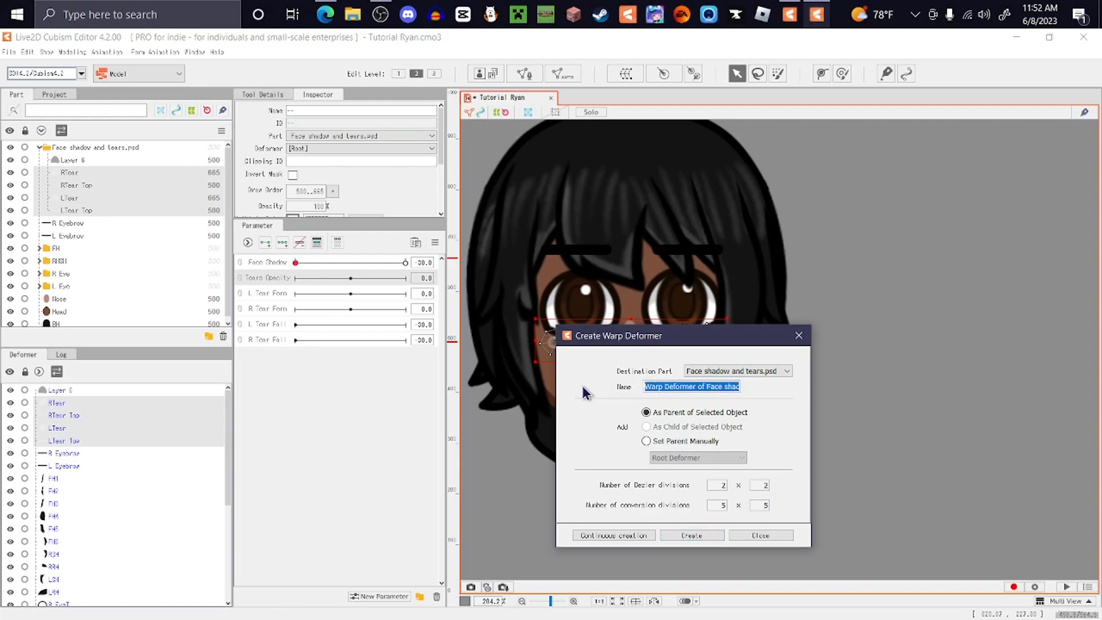
pyautogui.write('ALL Tears')
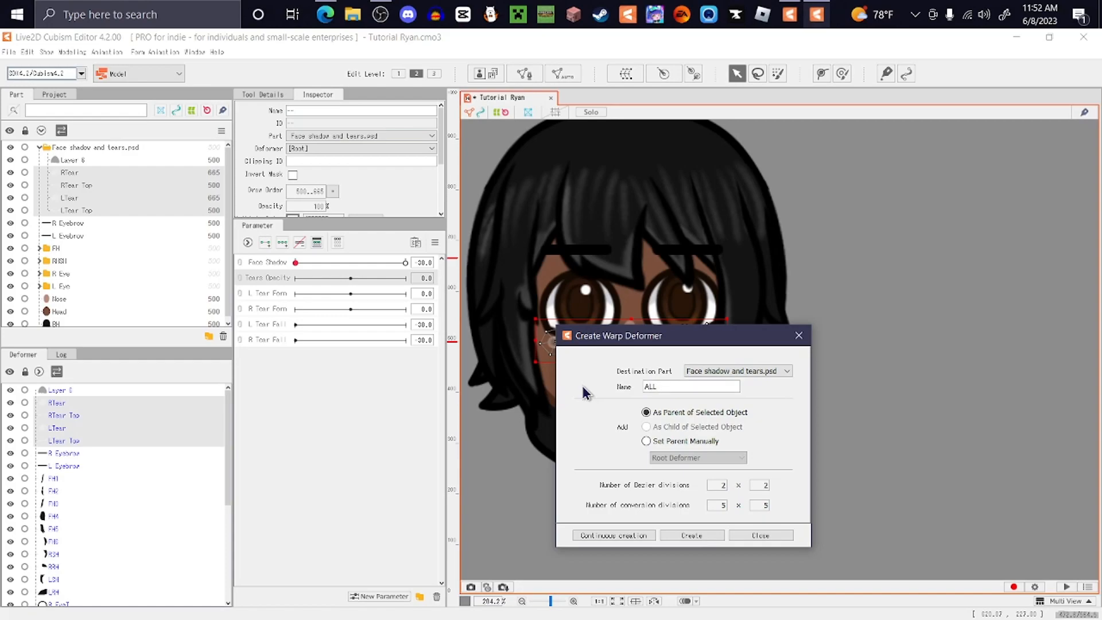
pyautogui.click(700, 538)
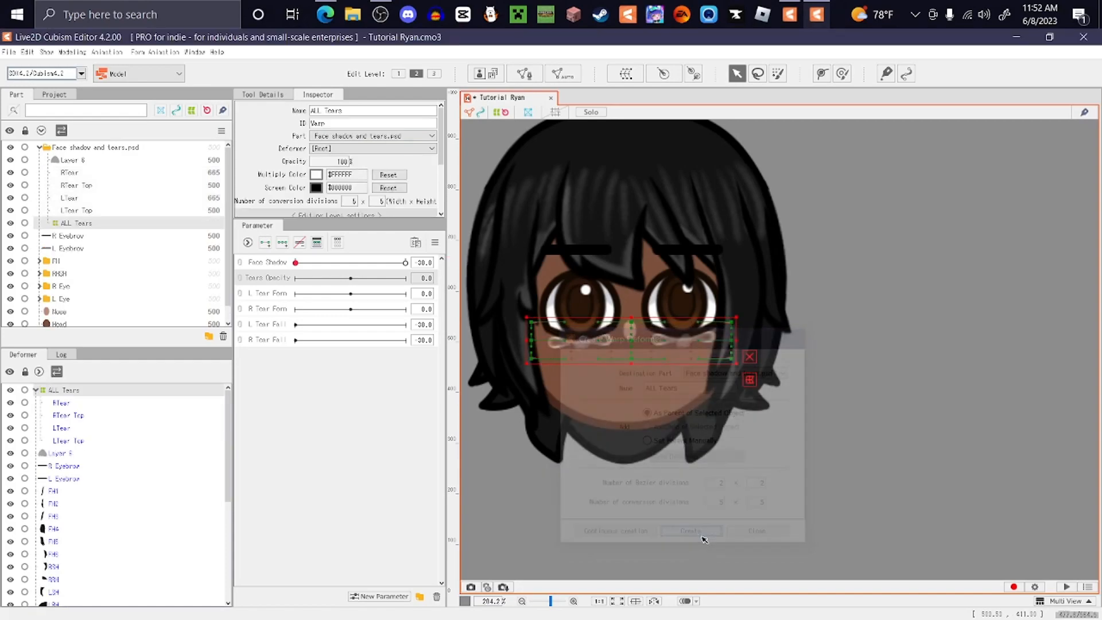
# With nothing selected, create a warp deformer named ALL under Root Part, covering the whole canvas
pyautogui.click(145, 201)
pyautogui.click(741, 149)
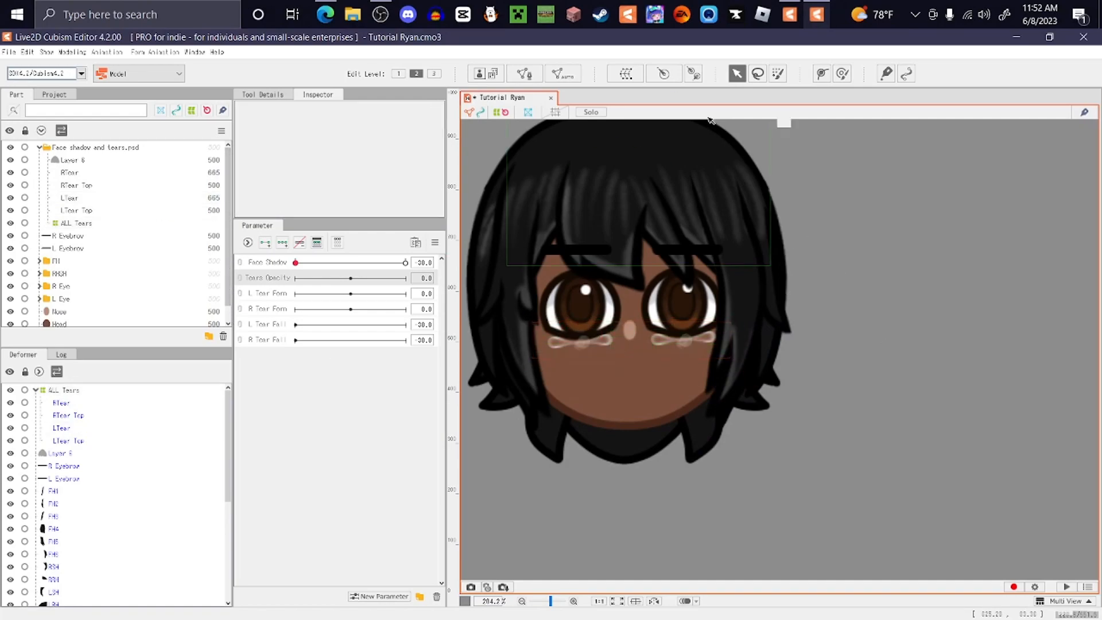
pyautogui.click(625, 74)
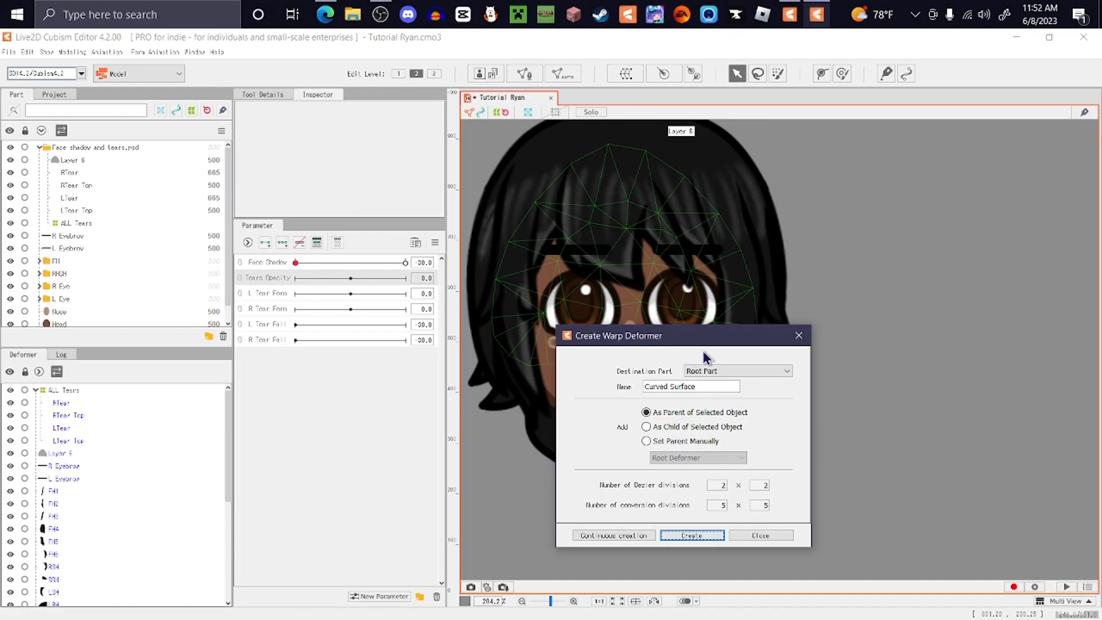
pyautogui.moveTo(706, 387); pyautogui.dragTo(623, 387)
pyautogui.write('ALL')
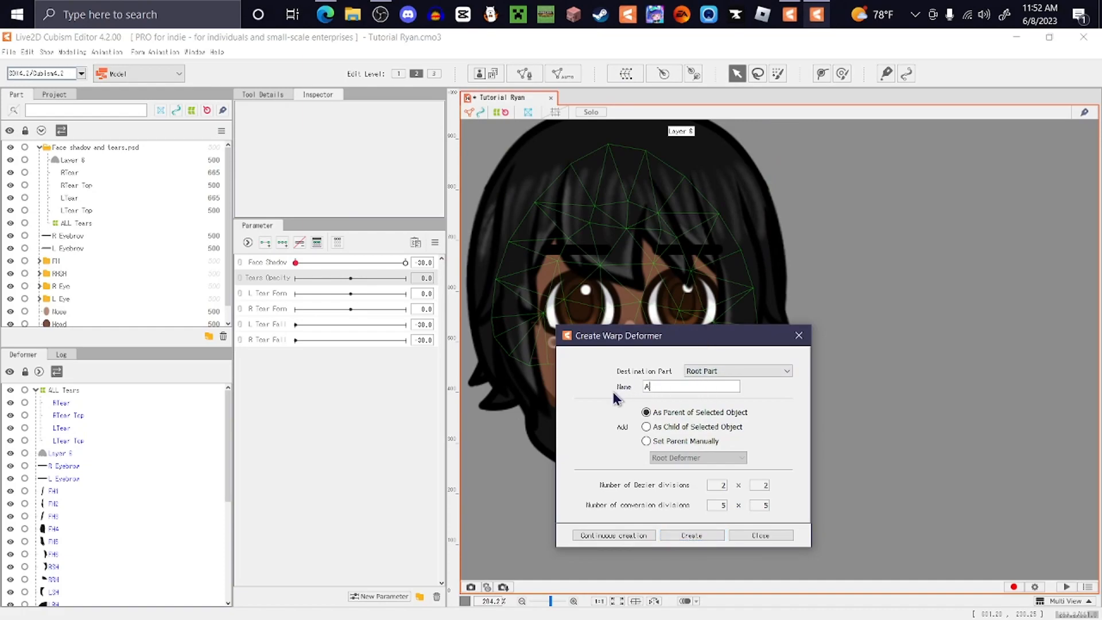
pyautogui.click(692, 535)
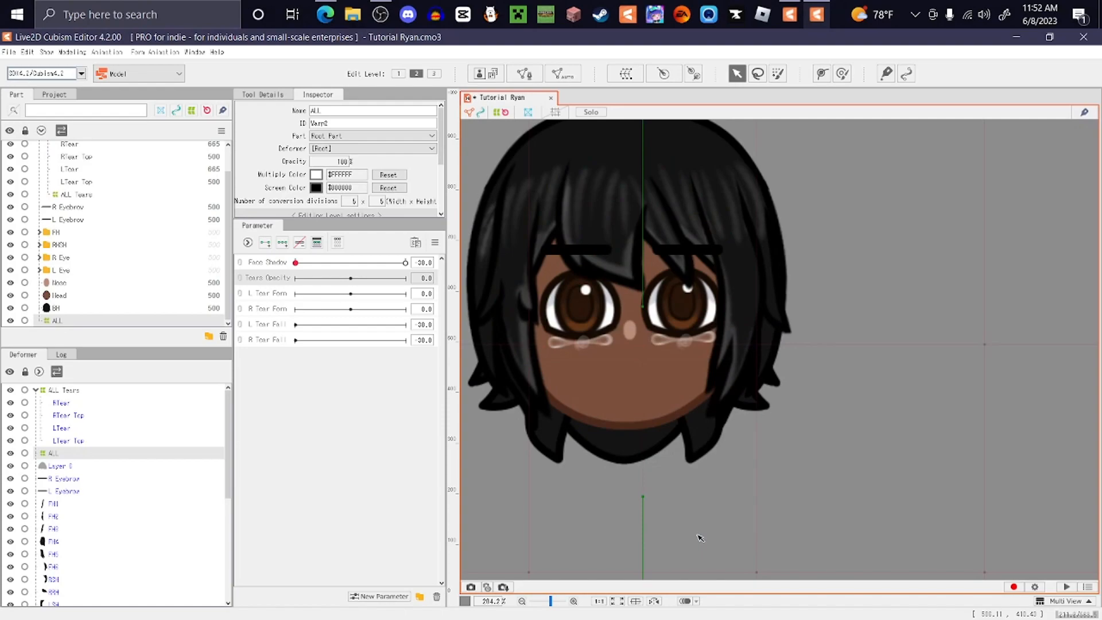
# Set ALL as the parent deformer of the ALL Tears warp deformer
pyautogui.click(138, 193)
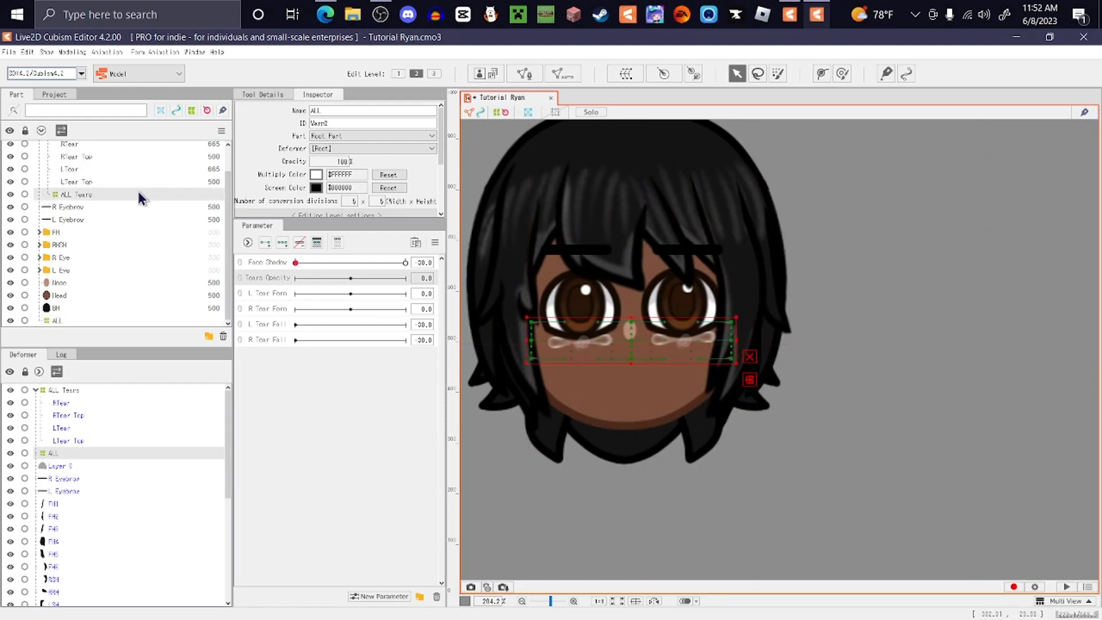
pyautogui.click(344, 150)
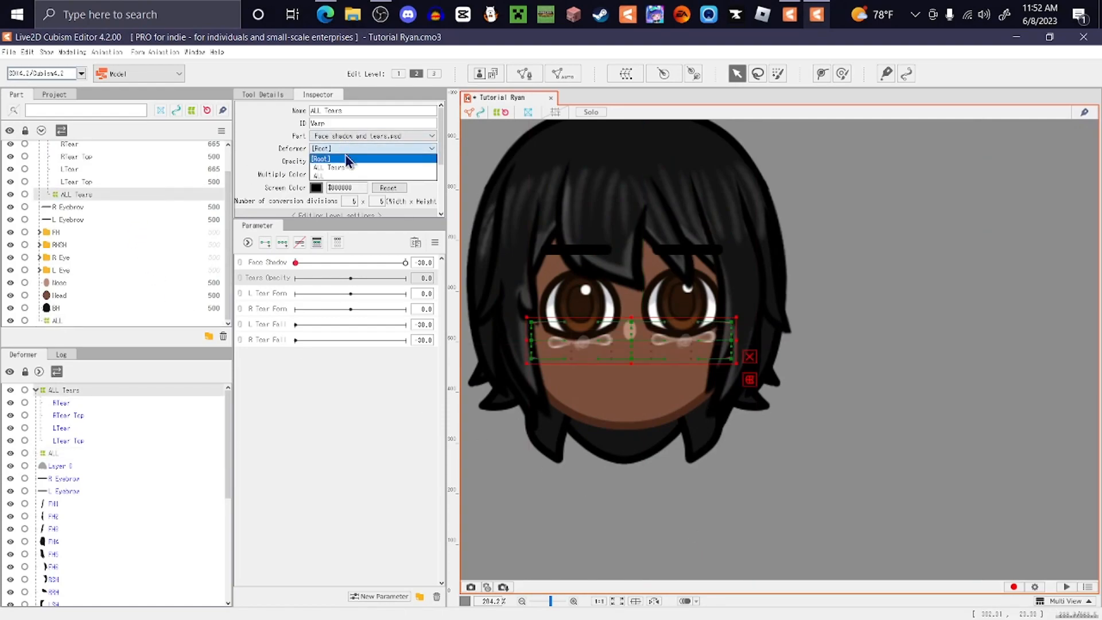
pyautogui.click(347, 165)
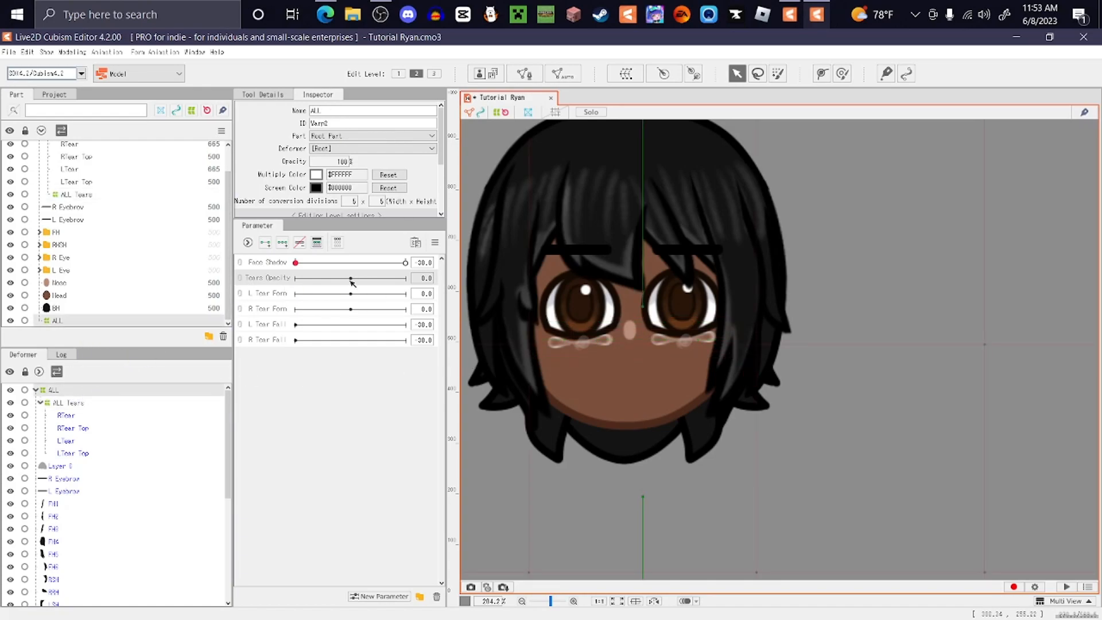
# With Face Shadow at 30, try moving the ALL warp deformer's centre and undo the move
pyautogui.moveTo(324, 263); pyautogui.dragTo(405, 262)
pyautogui.scroll(-3, 660, 452)
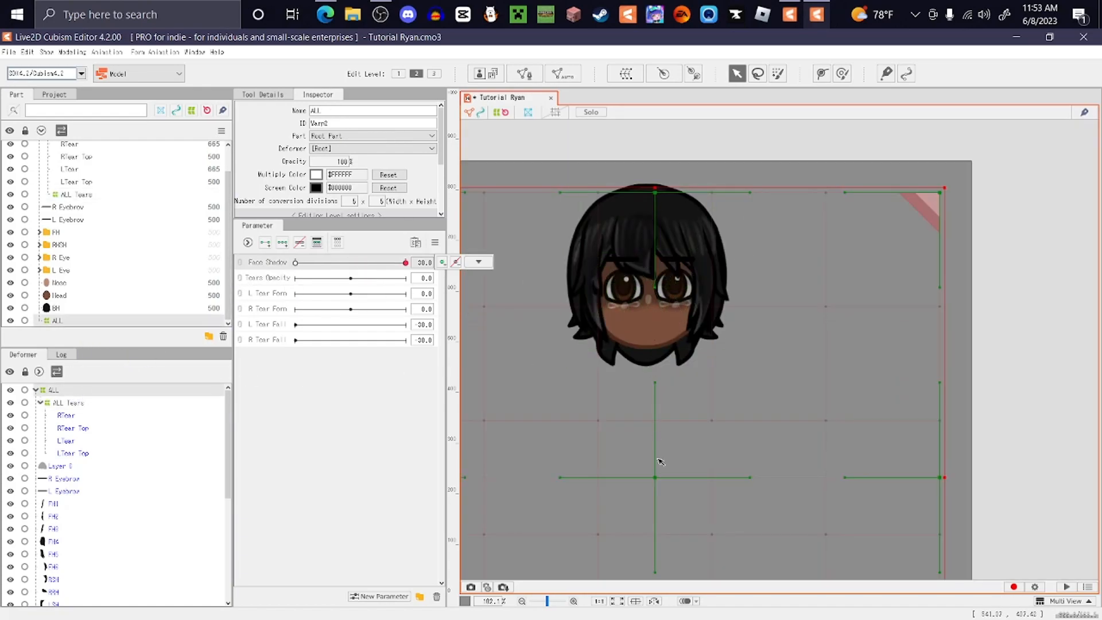
pyautogui.moveTo(655, 478); pyautogui.dragTo(655, 502)
pyautogui.hotkey('ctrl', 'z')
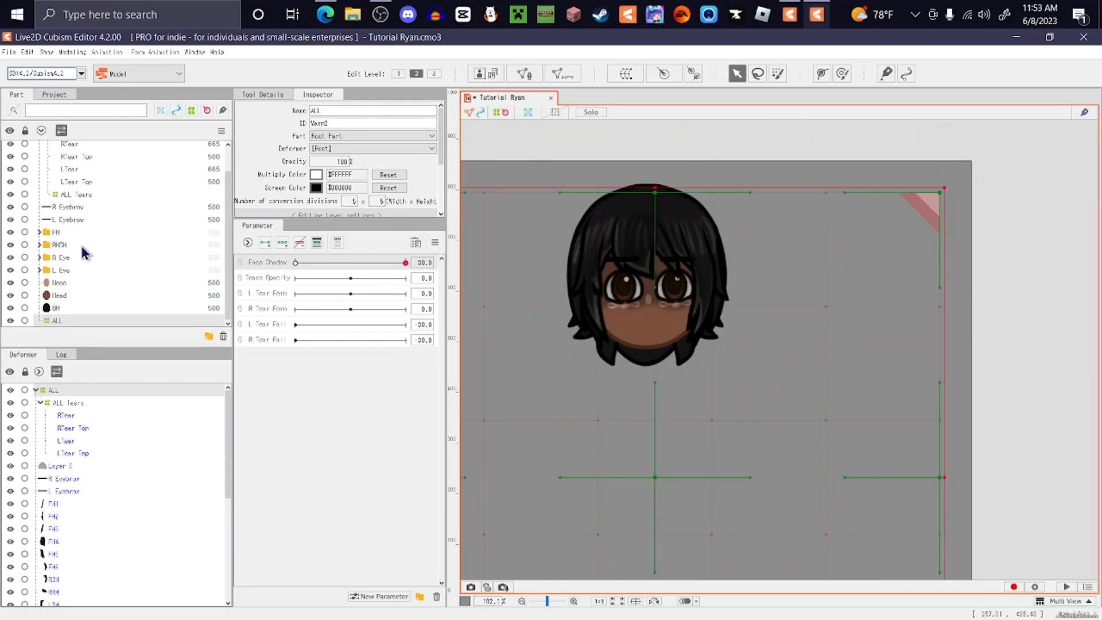
# Set ALL as the parent deformer of the Layer 6 face shadow mesh
pyautogui.scroll(1, 139, 260)
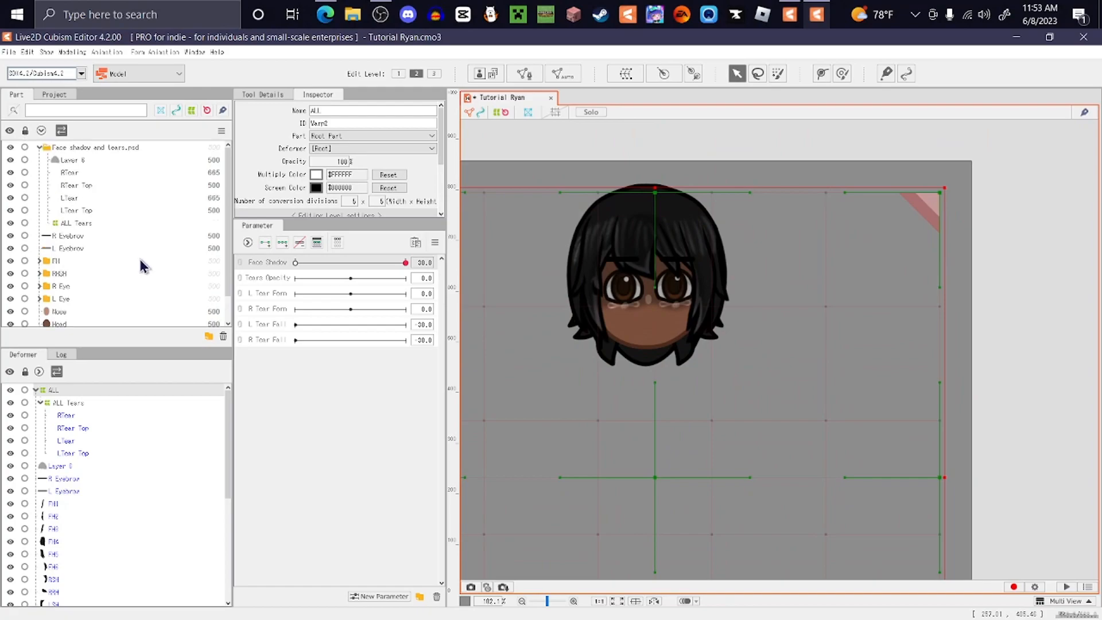
pyautogui.click(84, 158)
pyautogui.click(371, 148)
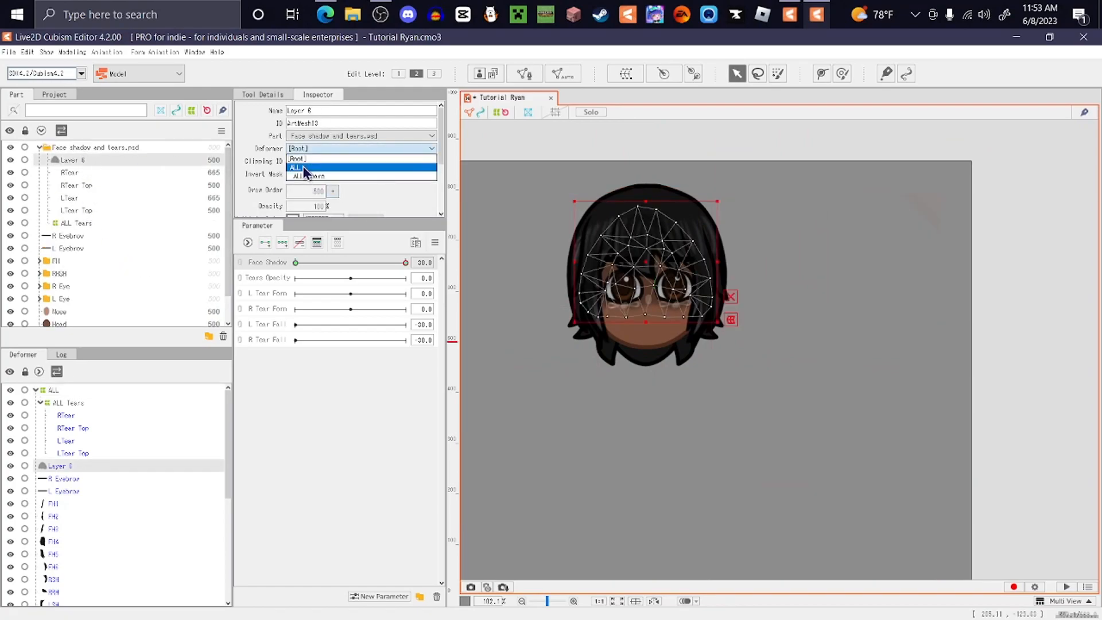
pyautogui.click(362, 165)
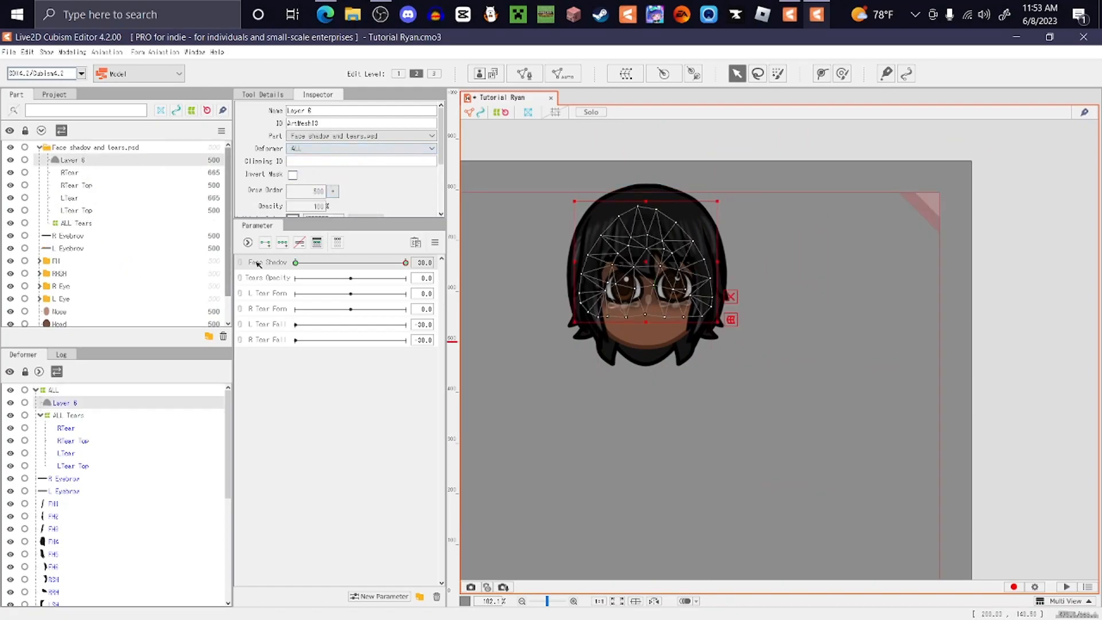
# Test the ALL warp deformer by moving it sideways and scaling it down, and undo both changes
pyautogui.scroll(-1, 86, 281)
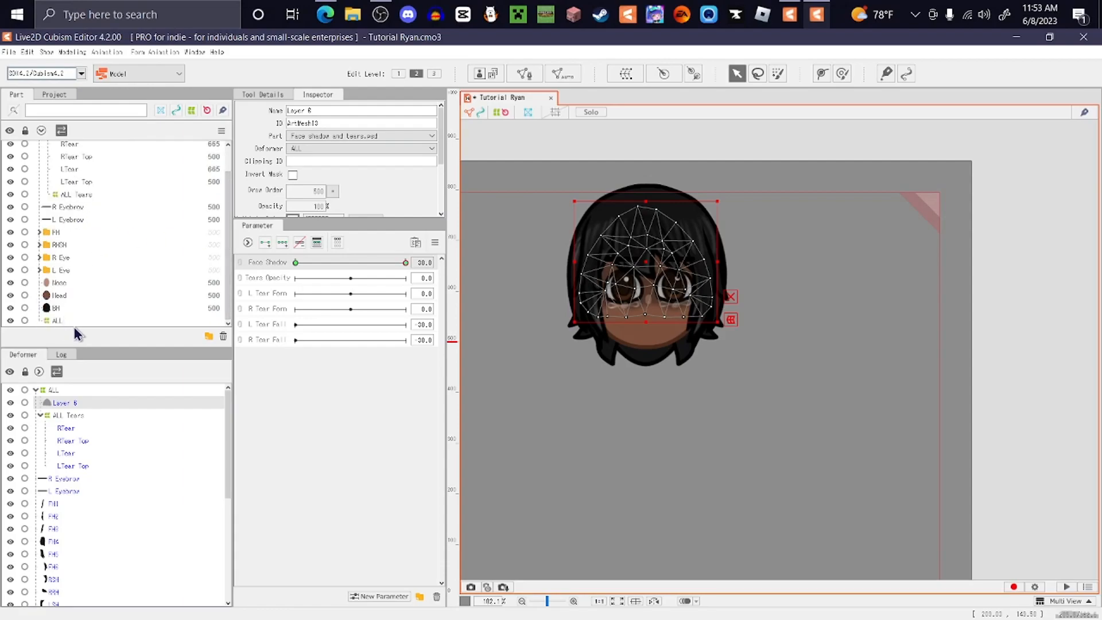
pyautogui.click(74, 325)
pyautogui.scroll(-3, 476, 328)
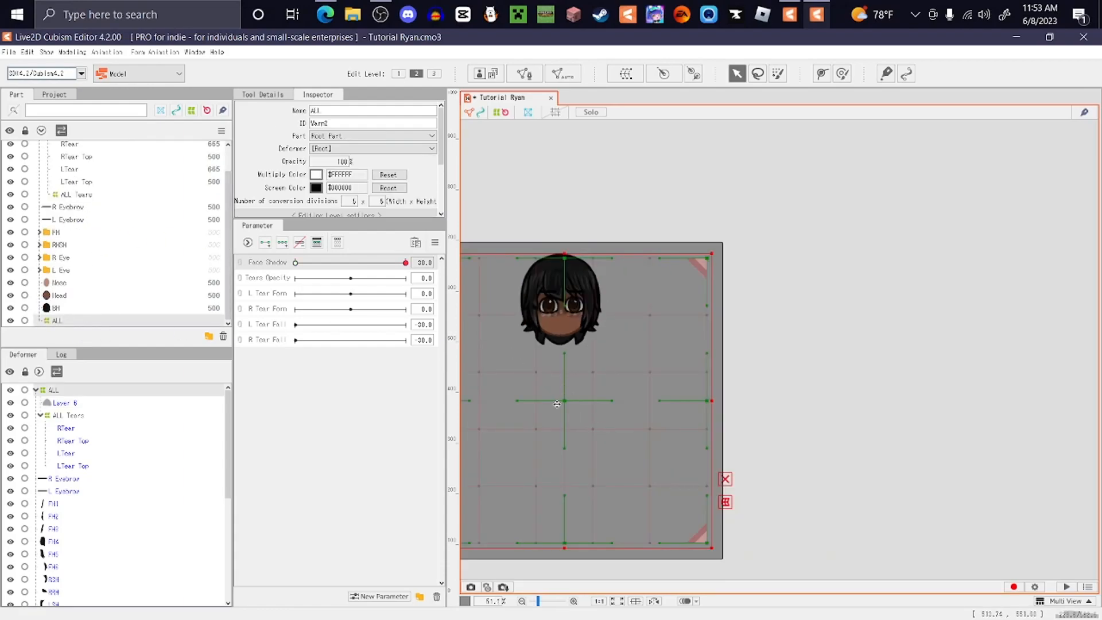
pyautogui.moveTo(557, 404); pyautogui.dragTo(639, 404)
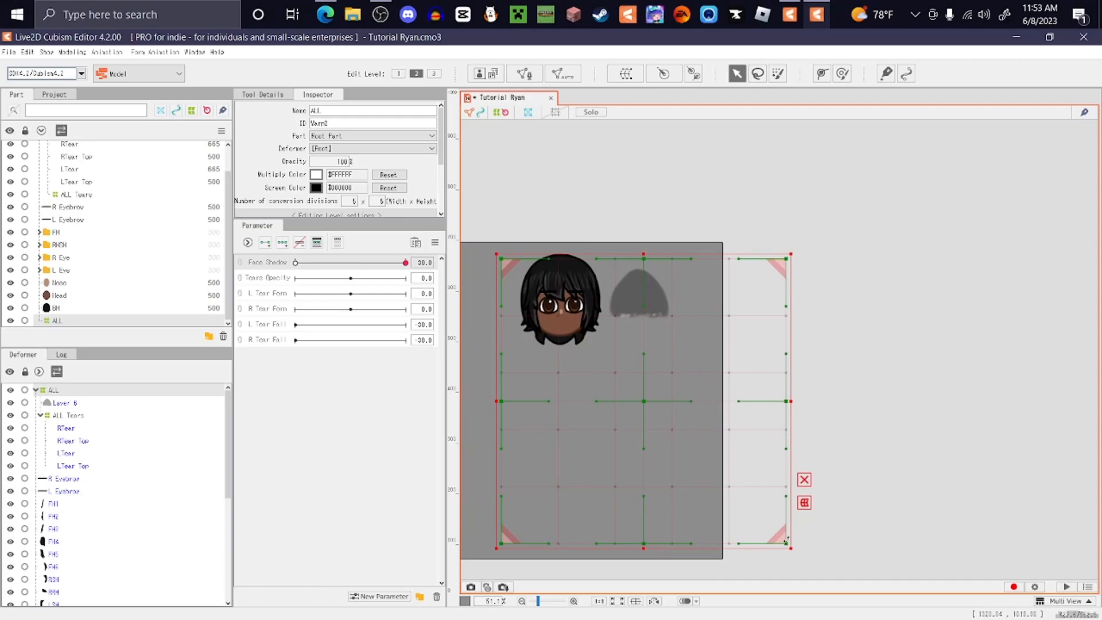
pyautogui.moveTo(793, 549); pyautogui.dragTo(778, 519)
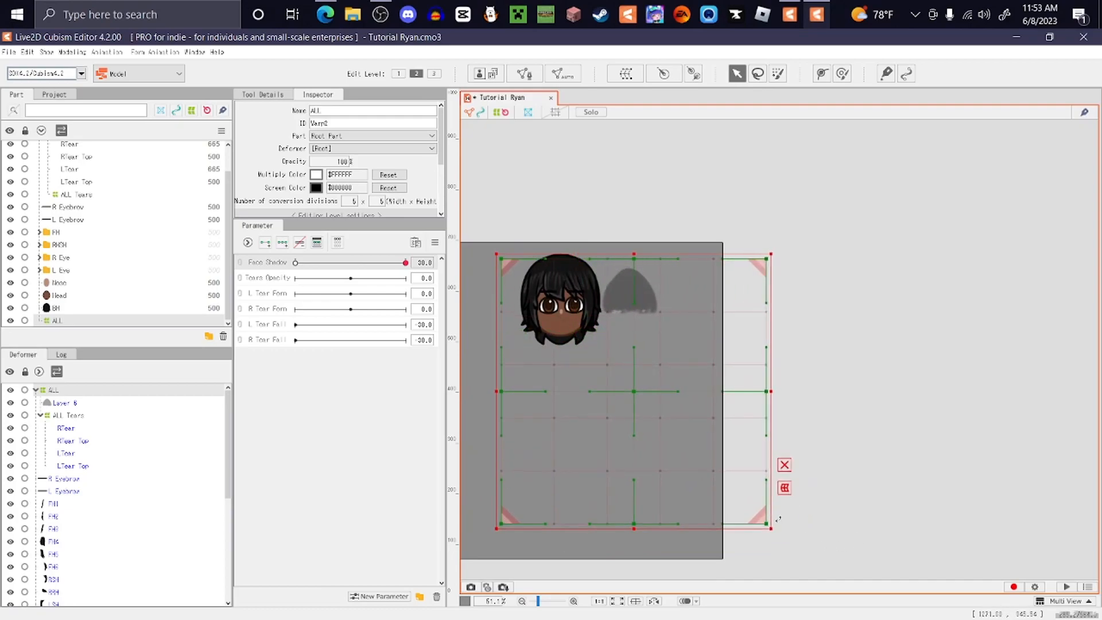
pyautogui.hotkey('ctrl', 'z')
pyautogui.hotkey('ctrl', 'z')
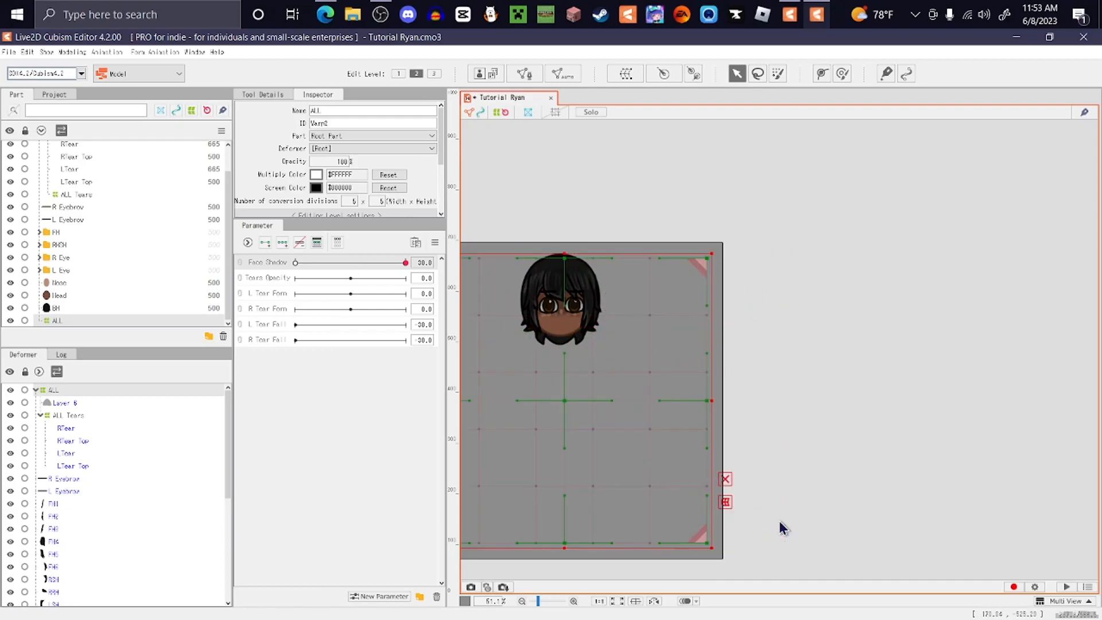
# Deselect the ALL deformer and return the Face Shadow parameter to -30
pyautogui.click(805, 453)
pyautogui.scroll(5, 536, 278)
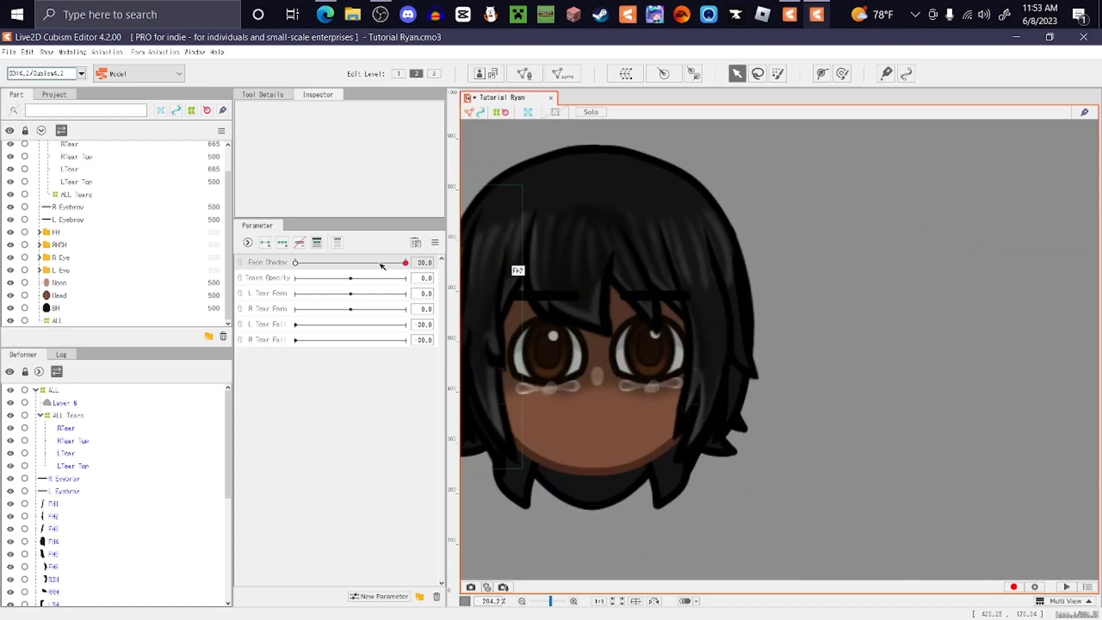
pyautogui.moveTo(345, 262); pyautogui.dragTo(295, 262)
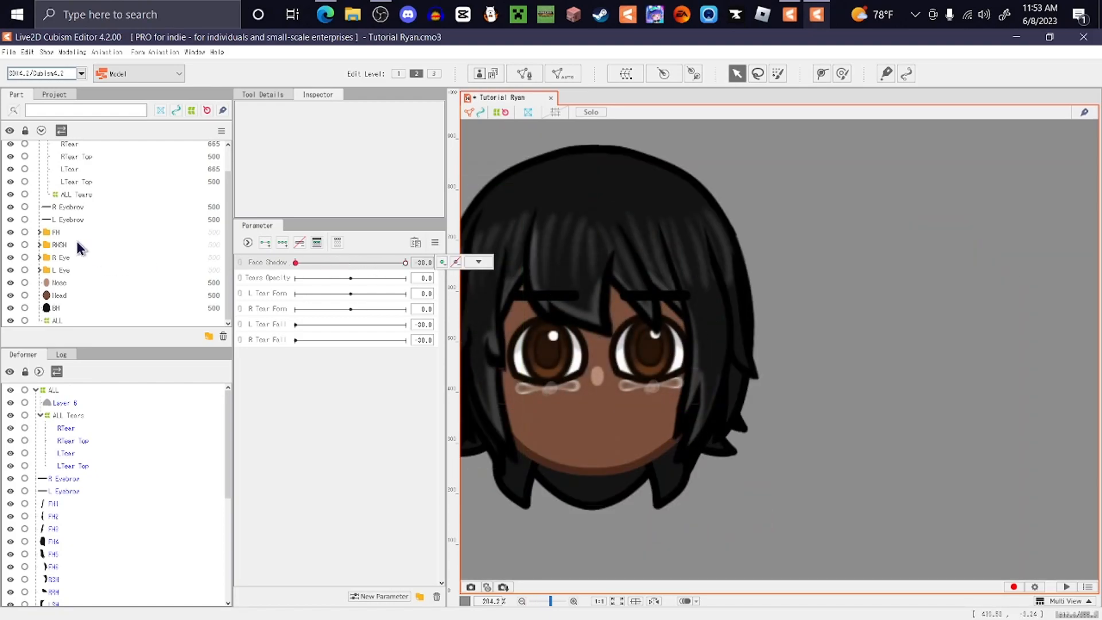
# Add two key points to the Tears Opacity parameter for the ALL Tears deformer and move to its -30 key
pyautogui.scroll(1, 73, 236)
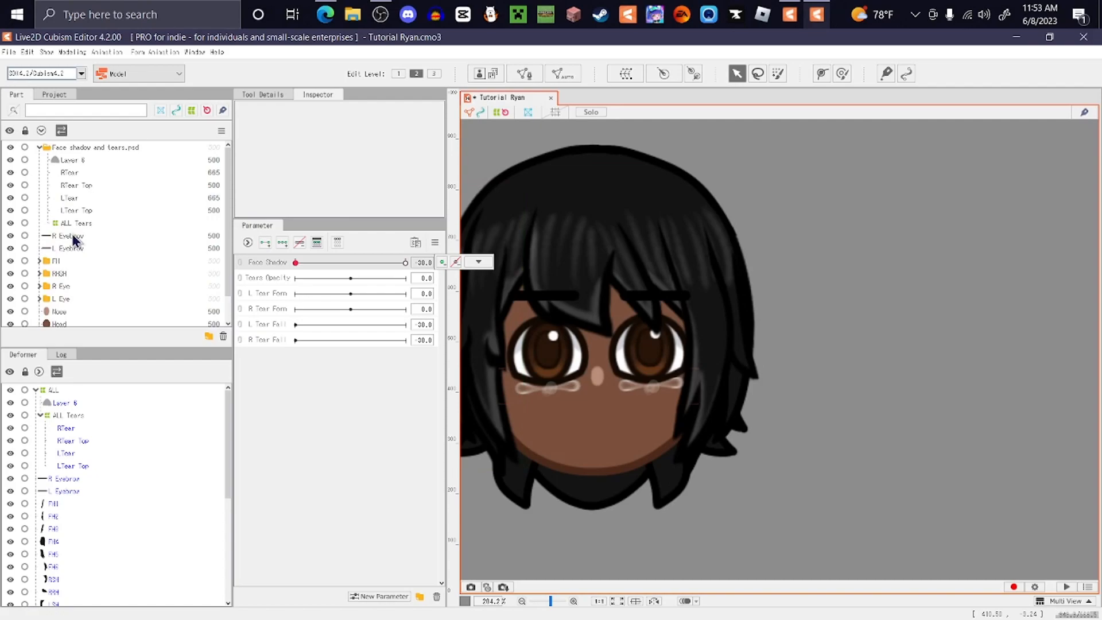
pyautogui.click(82, 224)
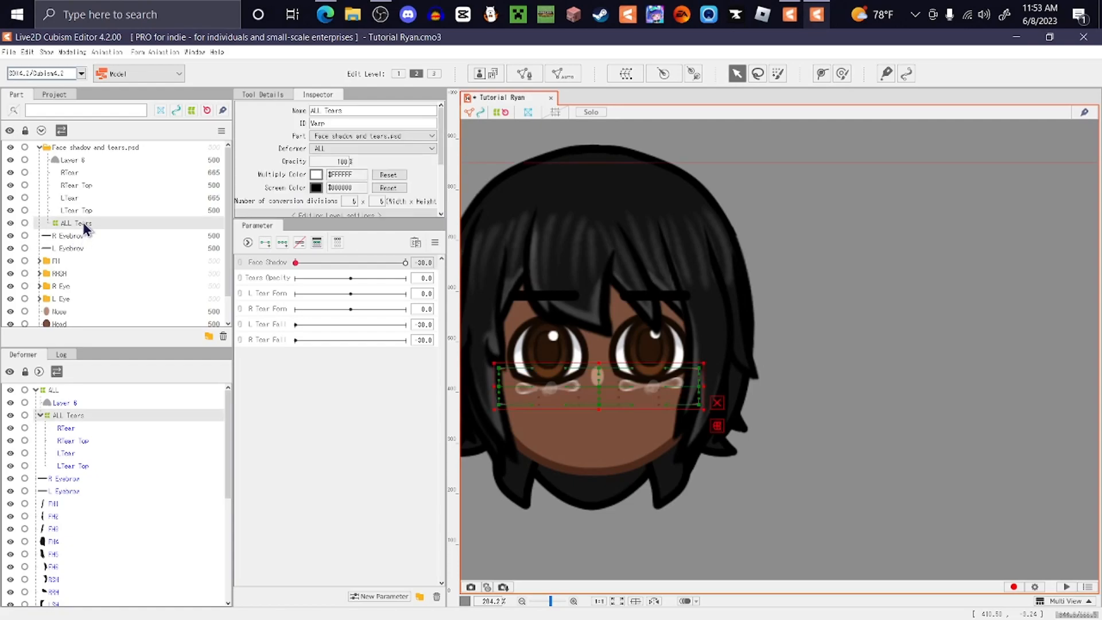
pyautogui.scroll(3, 592, 390)
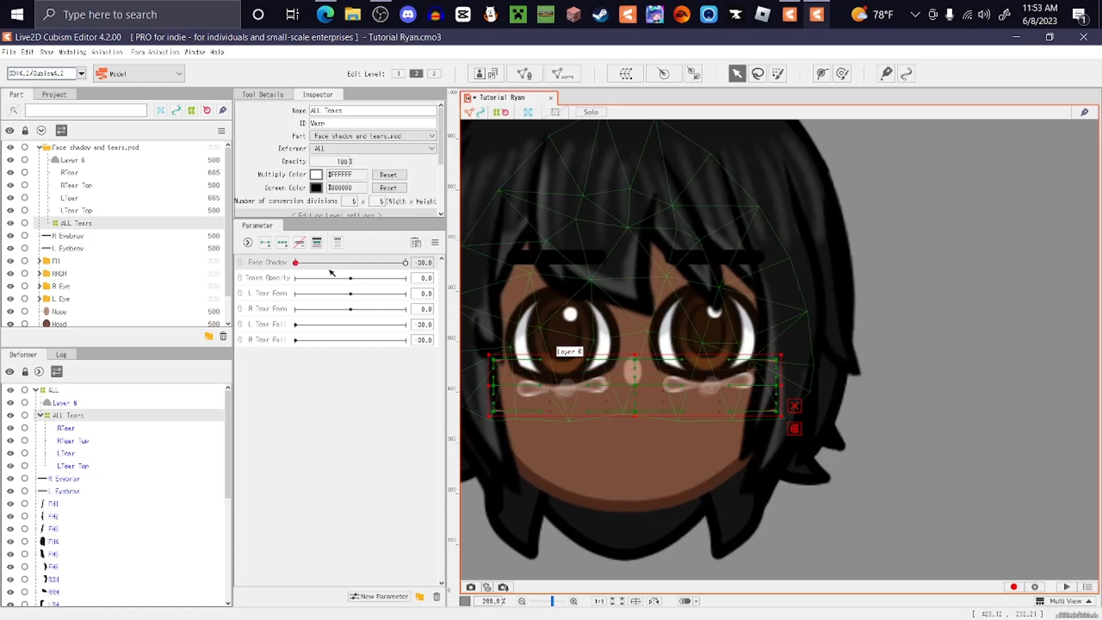
pyautogui.click(262, 279)
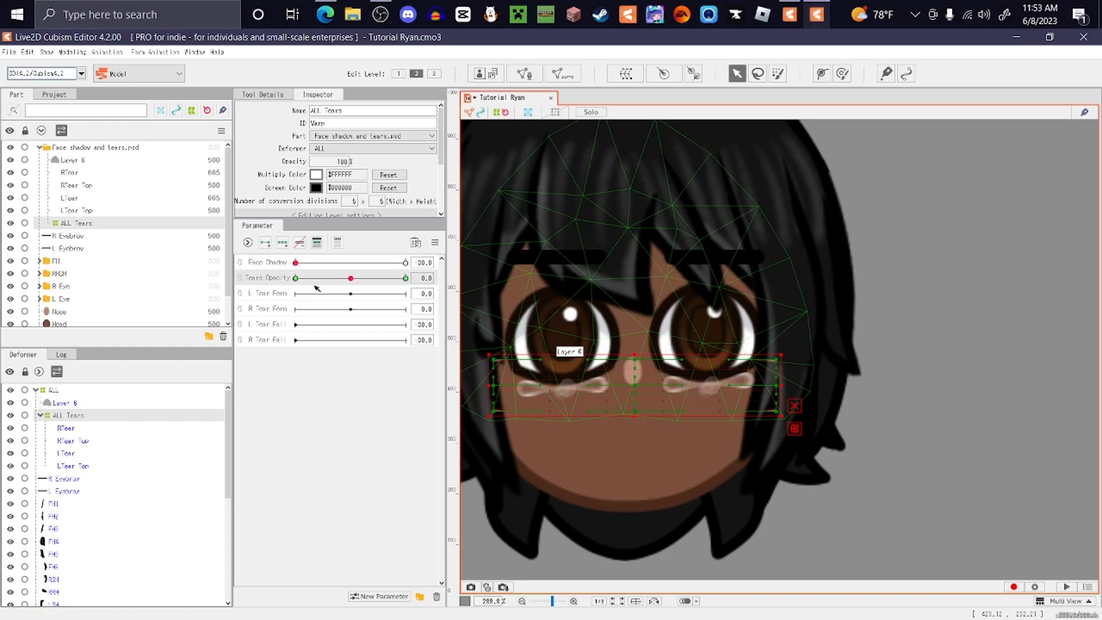
pyautogui.click(296, 278)
# Set the Tears Opacity parameter's default value to -30
pyautogui.rightClick(271, 280)
pyautogui.click(299, 287)
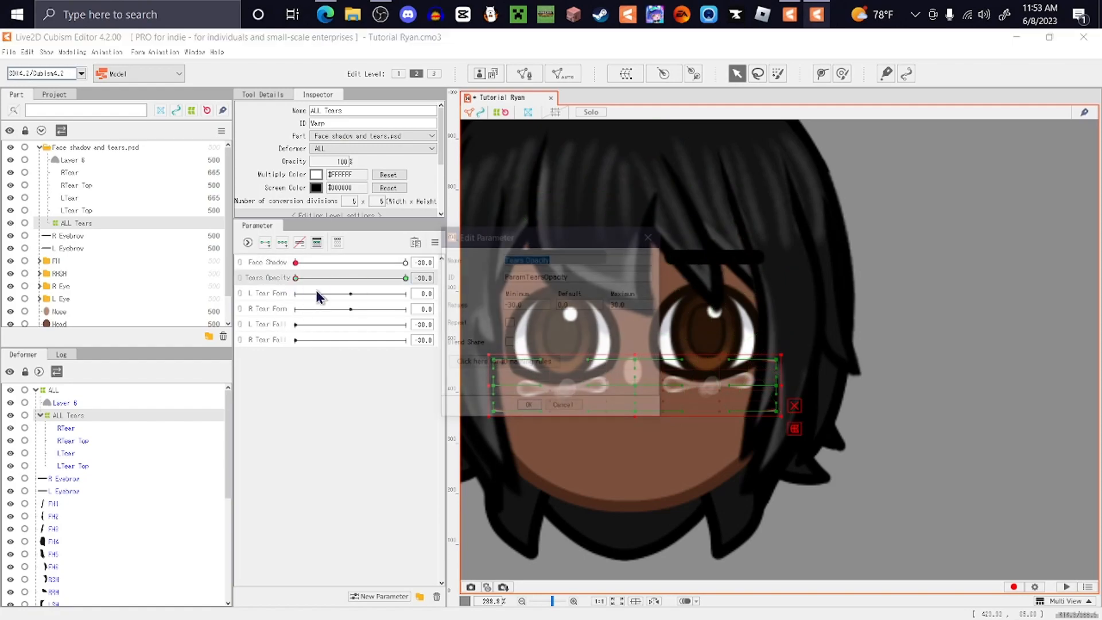
pyautogui.click(557, 305)
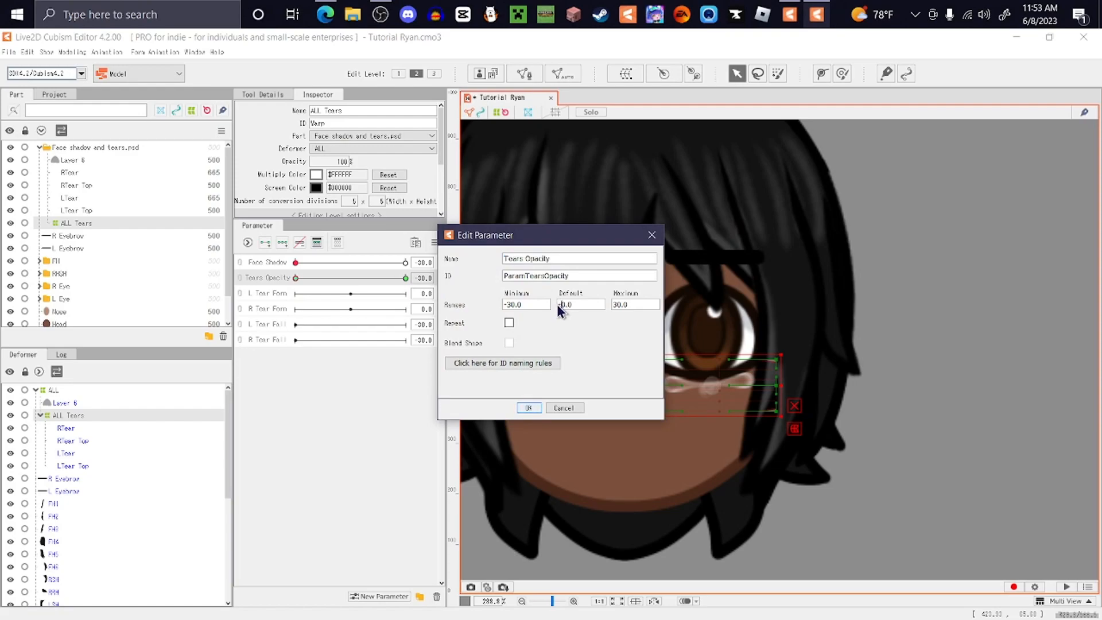
pyautogui.click(529, 408)
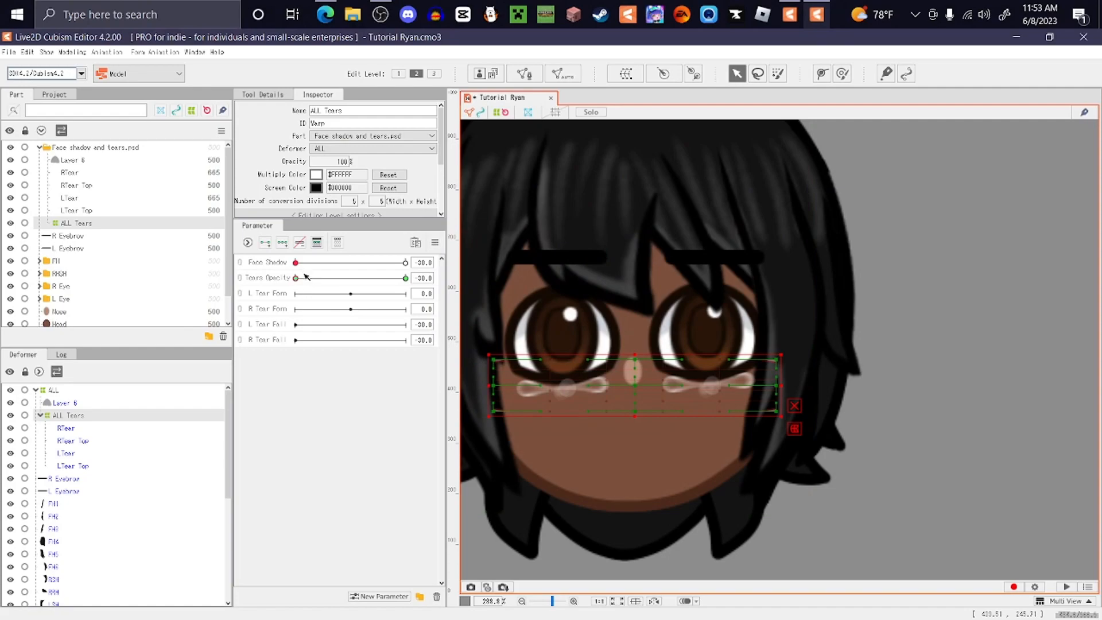
# Set the ALL Tears deformer's opacity to 0% at the Tears Opacity parameter's -30 key and deselect it
pyautogui.moveTo(440, 284)
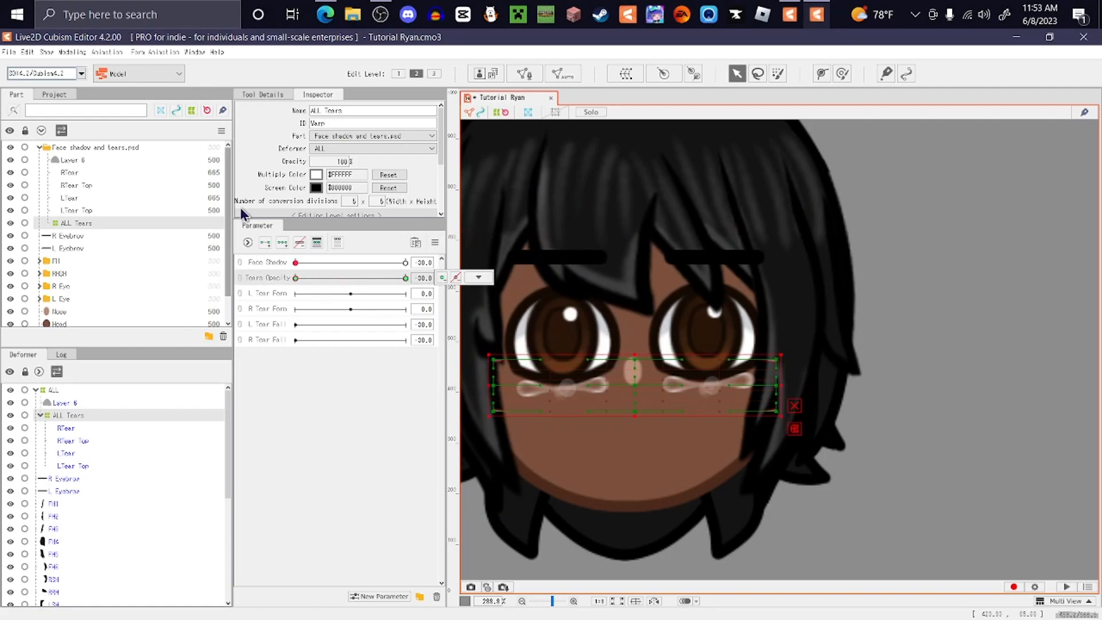
pyautogui.doubleClick(343, 162)
pyautogui.write('0')
pyautogui.press('Return')
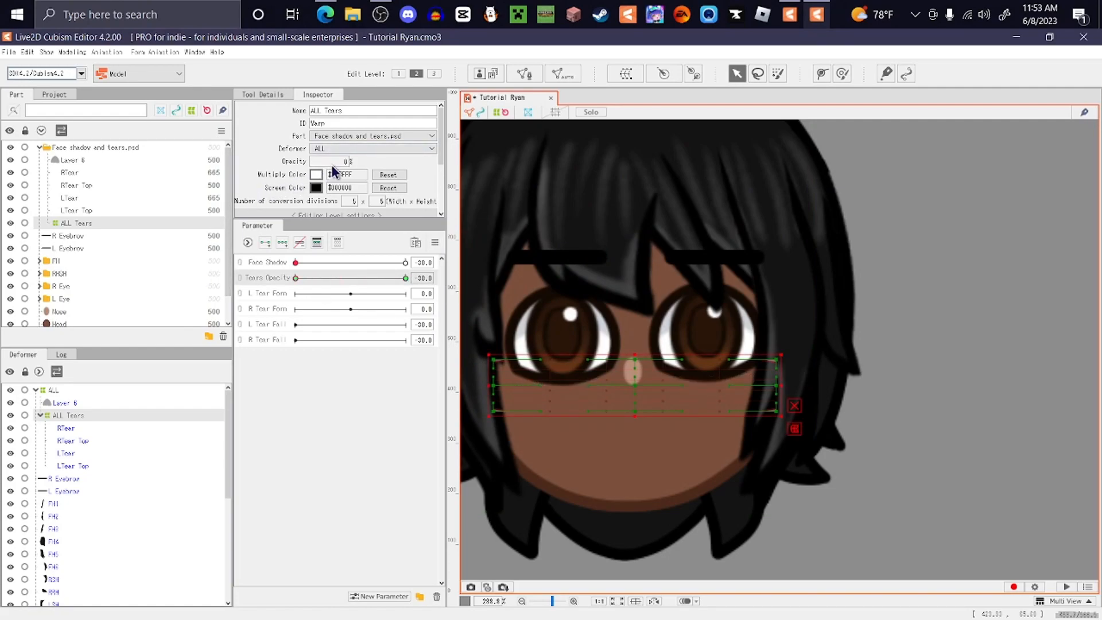
pyautogui.scroll(-3, 562, 284)
pyautogui.click(781, 347)
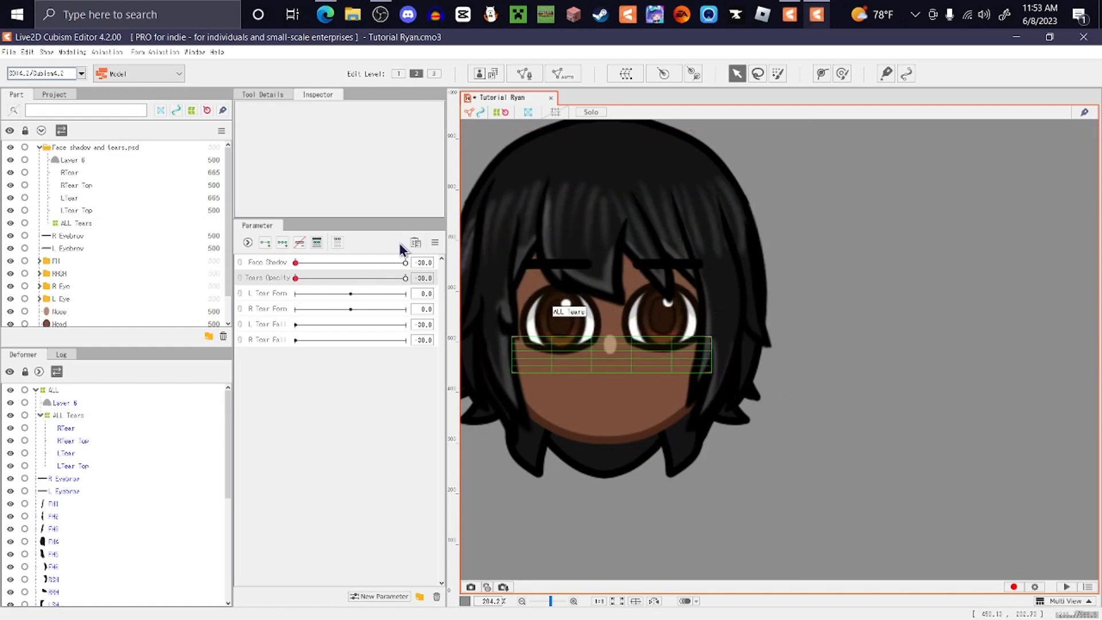
# Preview Tears Opacity and Face Shadow at 30 on the face, and reset all parameters to their default values
pyautogui.rightClick(460, 246)
pyautogui.click(475, 246)
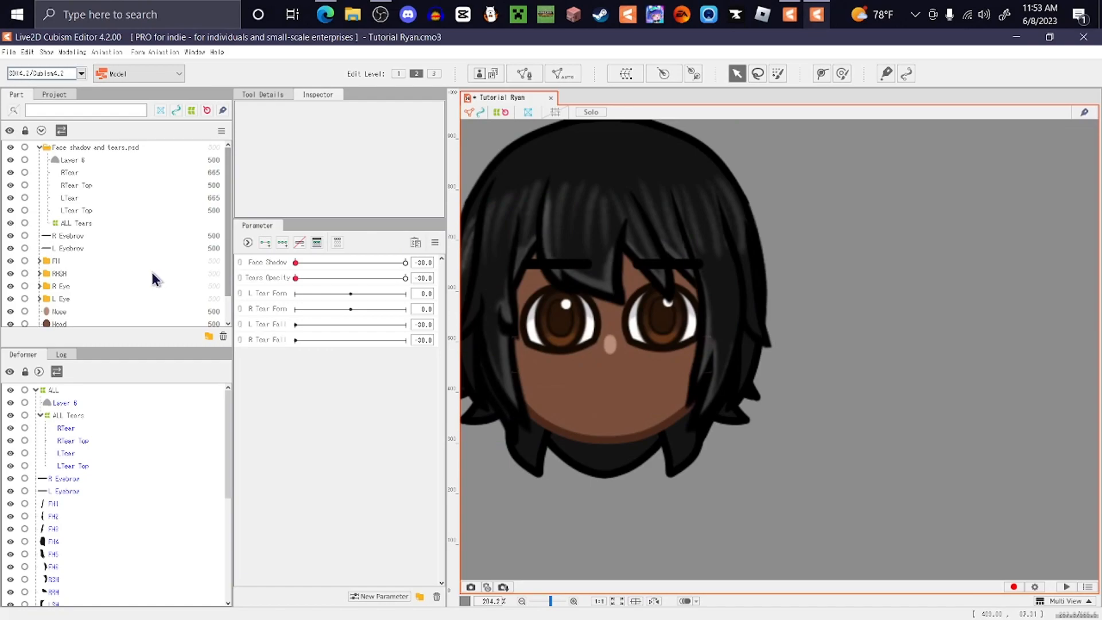
pyautogui.moveTo(299, 278); pyautogui.dragTo(431, 278)
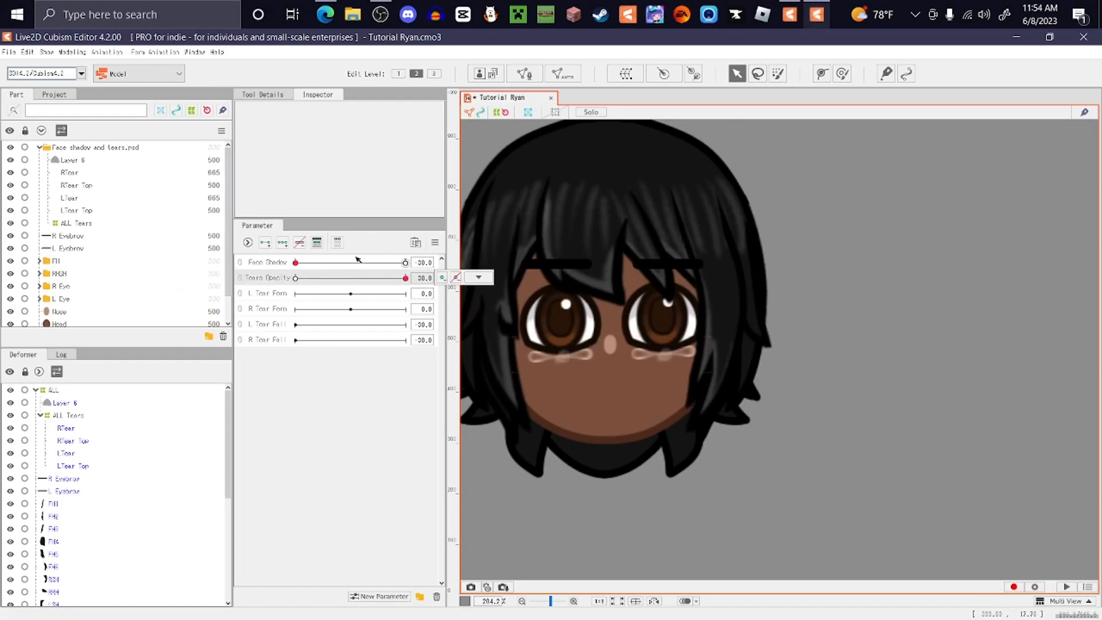
pyautogui.moveTo(360, 265); pyautogui.dragTo(429, 265)
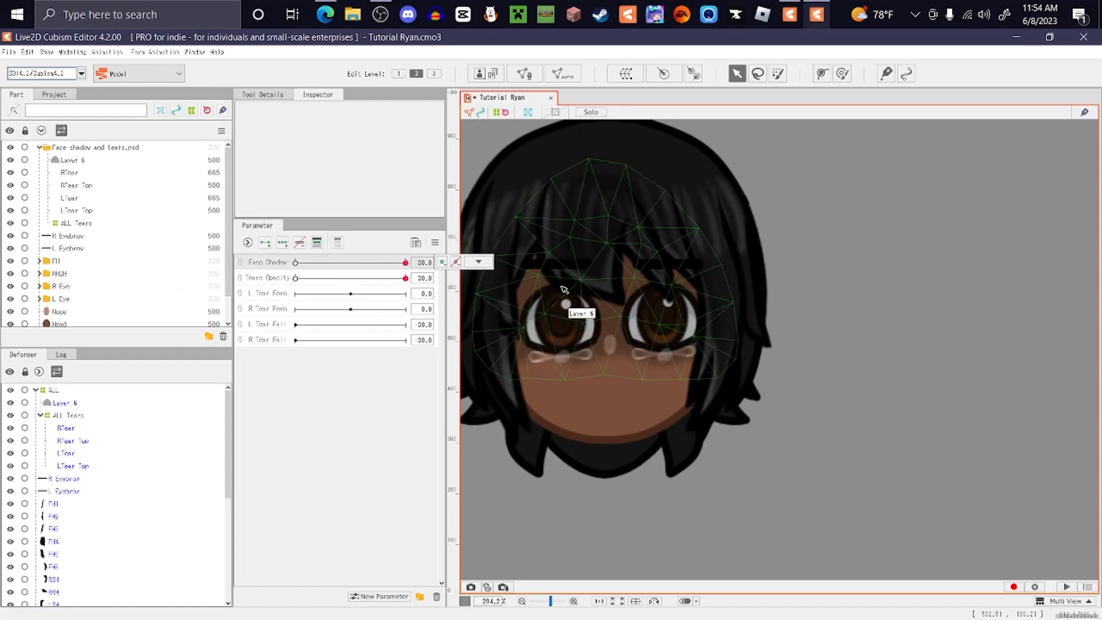
pyautogui.click(348, 262)
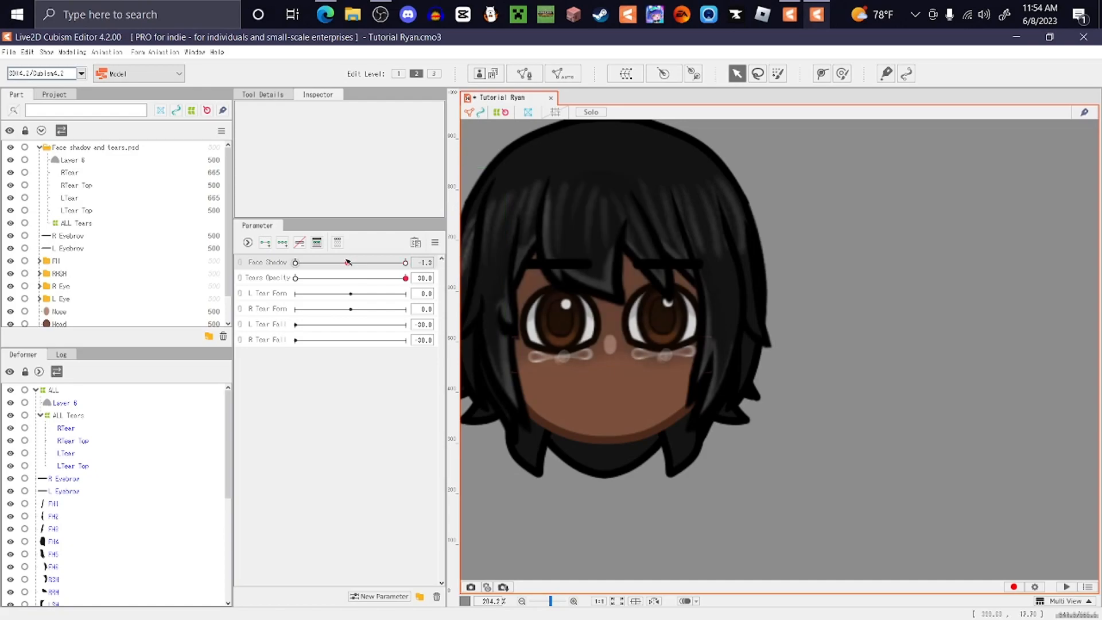
pyautogui.click(435, 242)
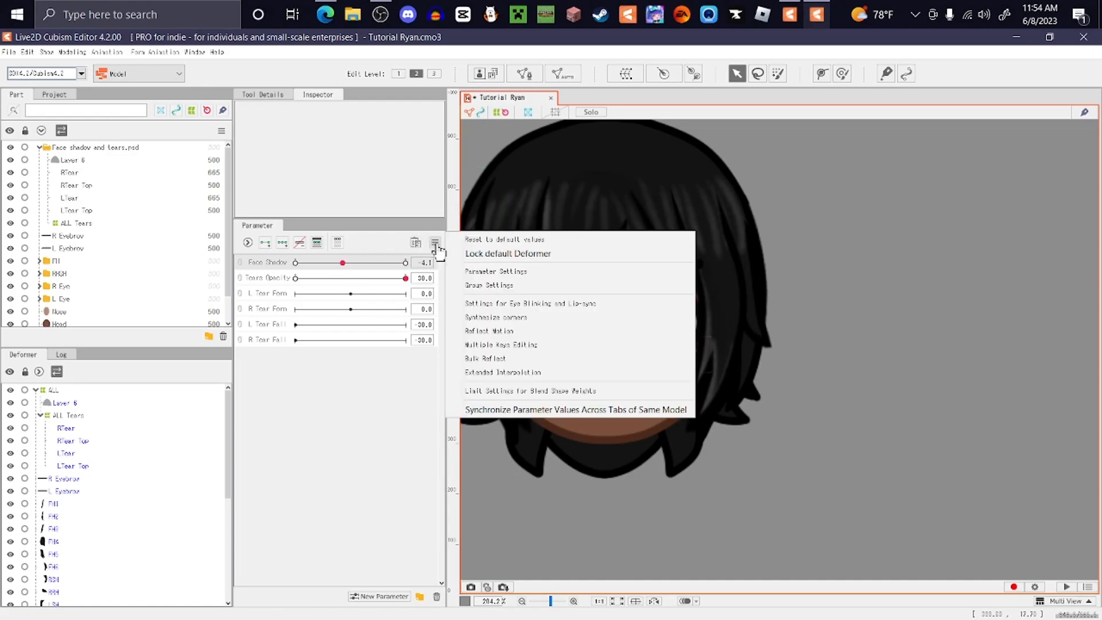
pyautogui.click(474, 240)
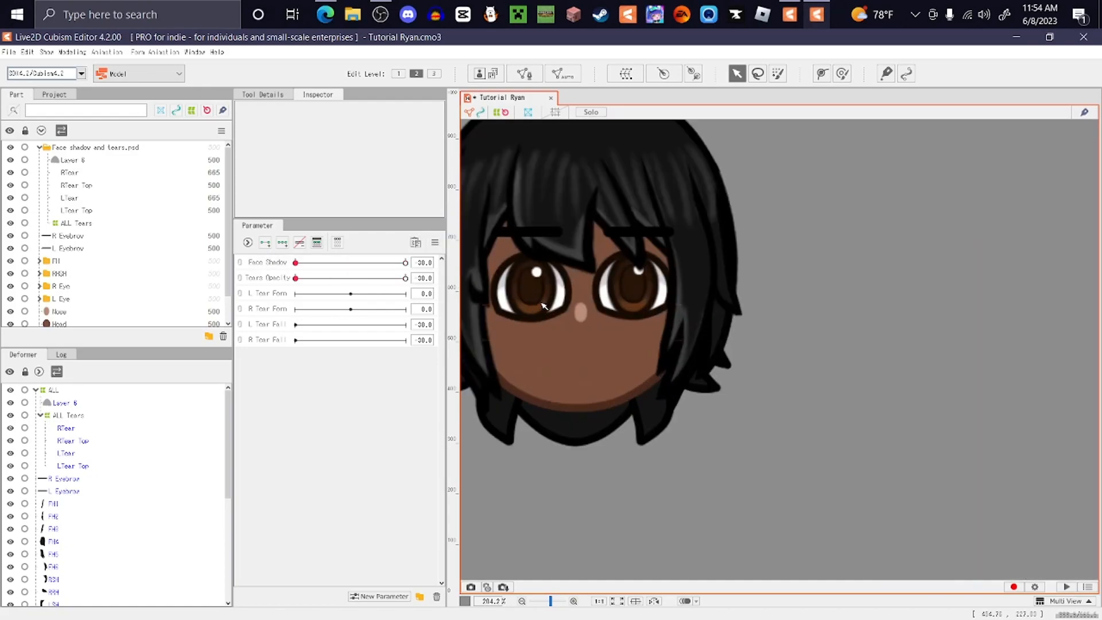
# Set Tears Opacity to 30 and hide the RTear and LTear meshes, keeping both top tear meshes shown
pyautogui.moveTo(305, 279); pyautogui.dragTo(556, 301)
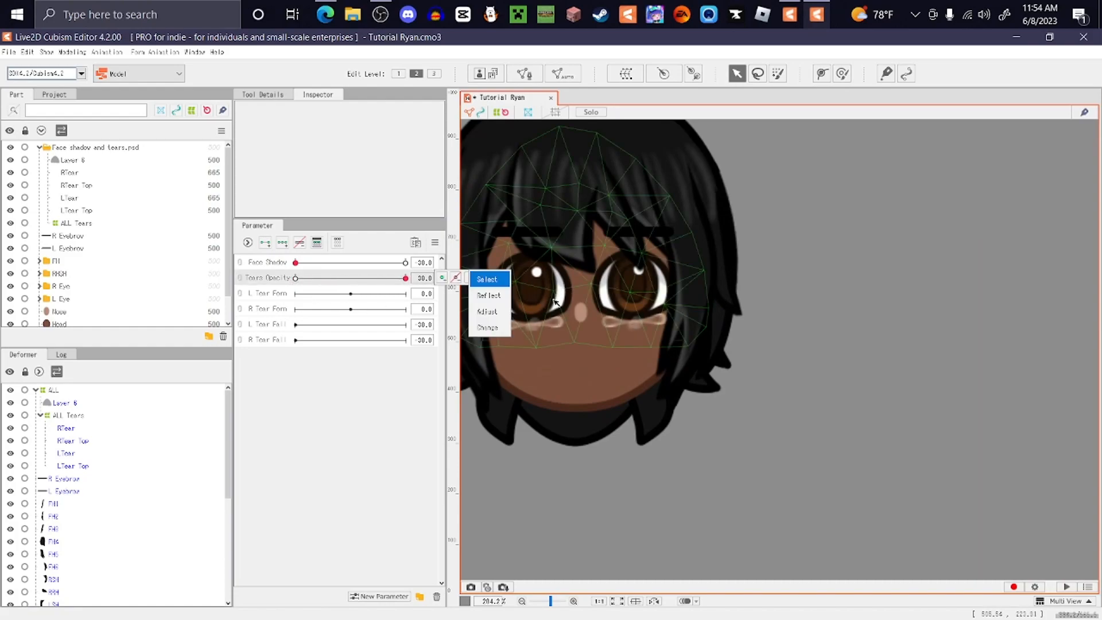
pyautogui.click(86, 183)
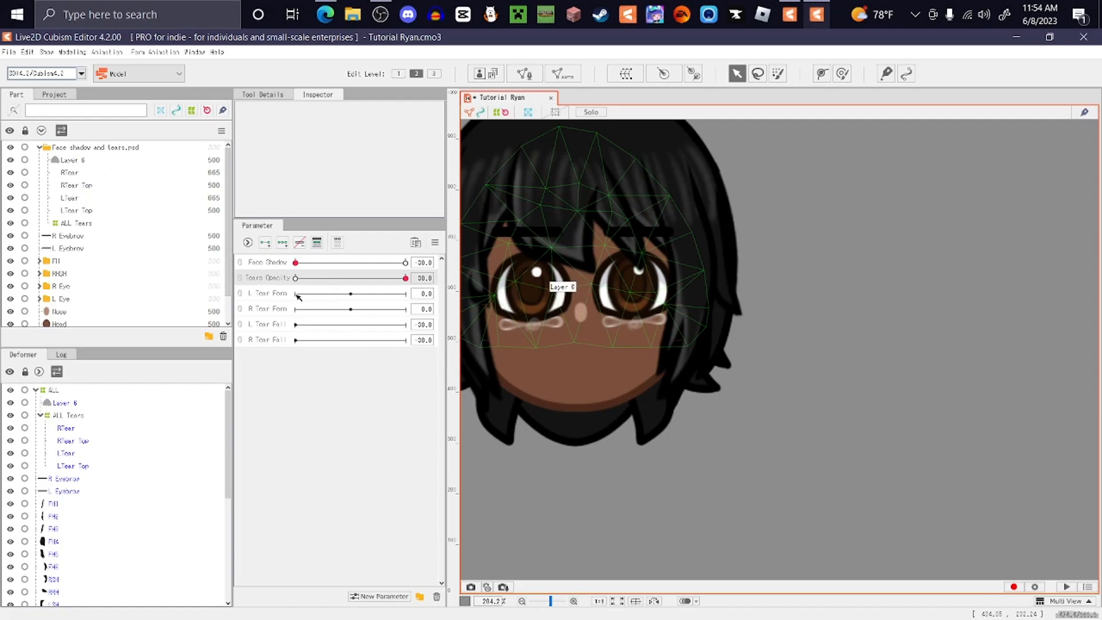
pyautogui.click(82, 185)
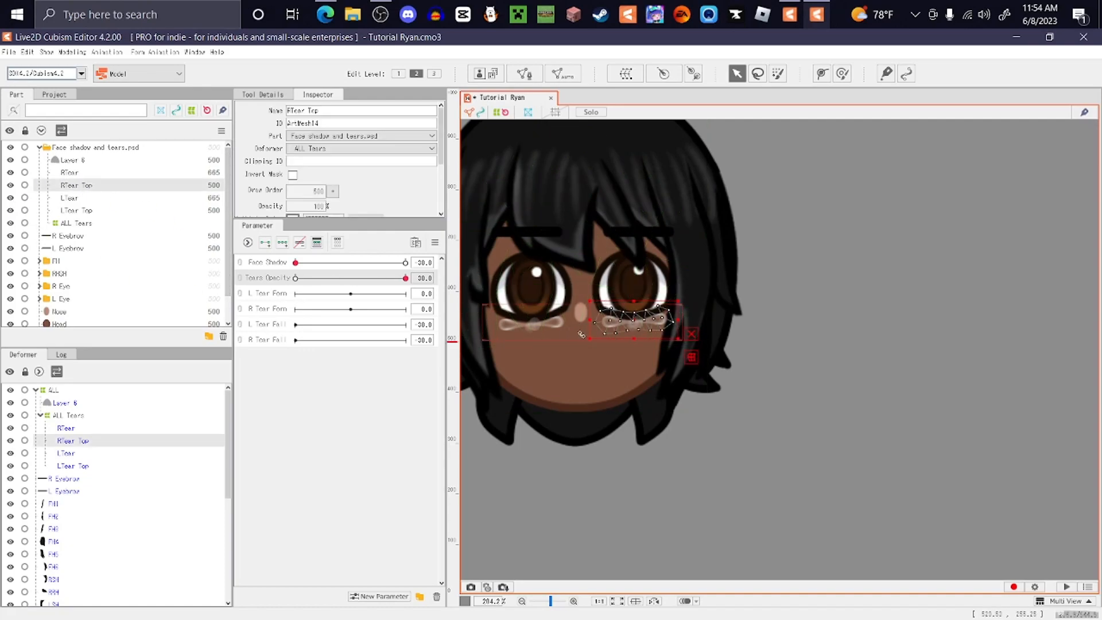
pyautogui.scroll(5, 635, 322)
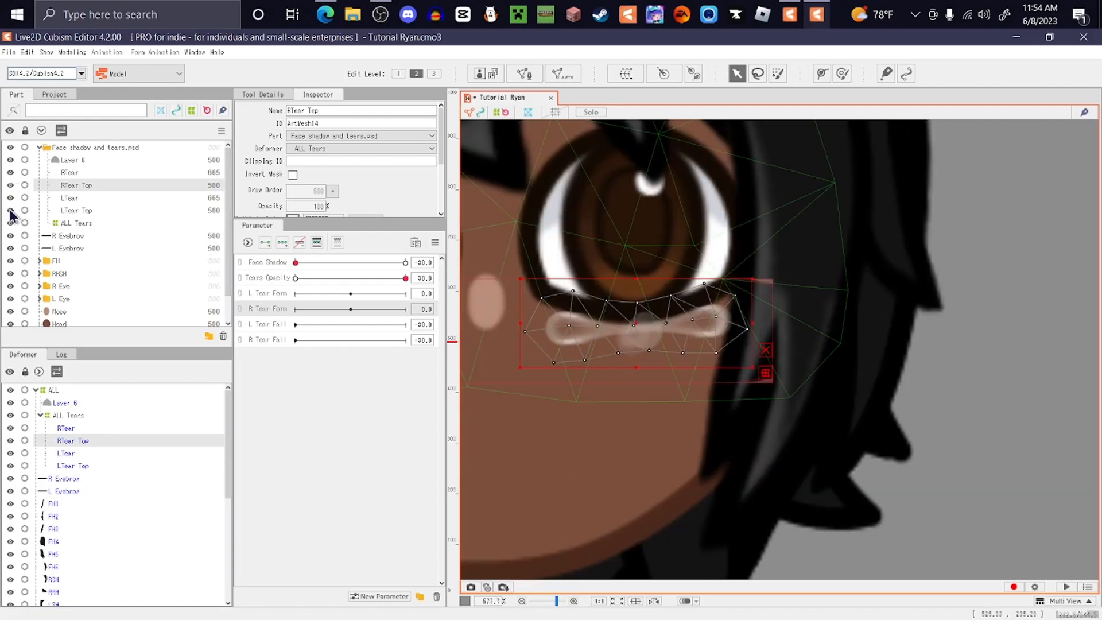
pyautogui.click(11, 172)
pyautogui.scroll(-4, 578, 344)
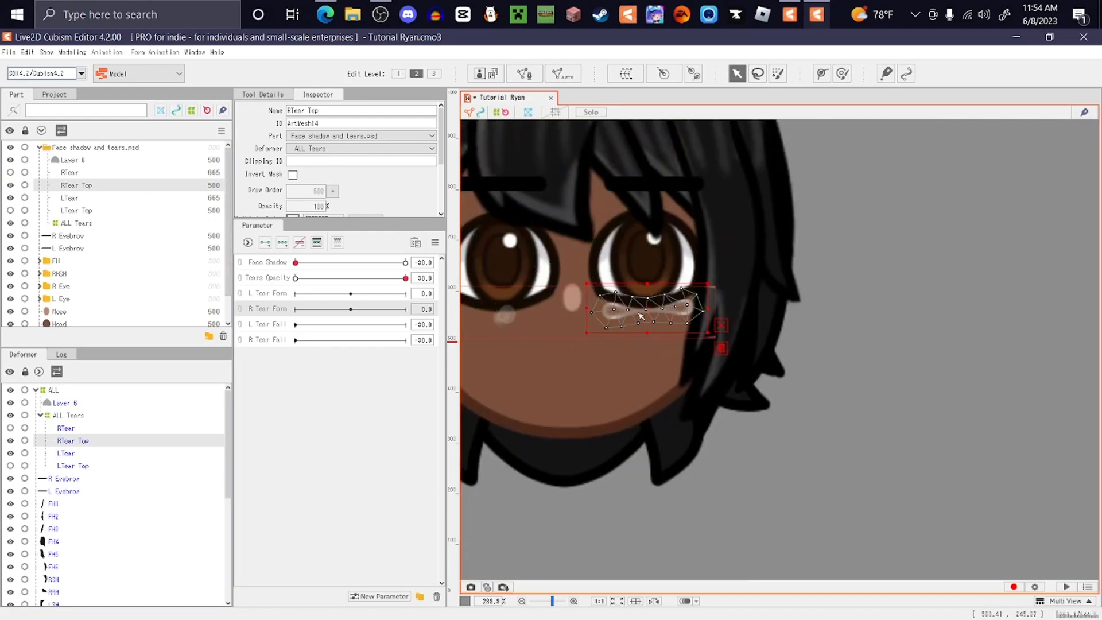
pyautogui.click(11, 211)
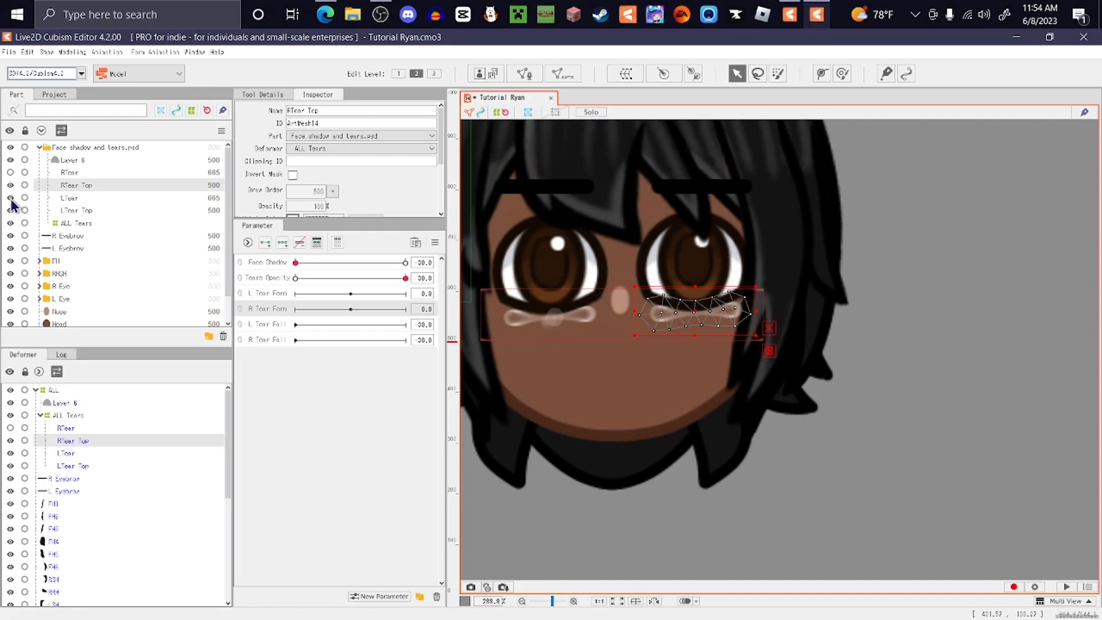
pyautogui.scroll(2, 699, 306)
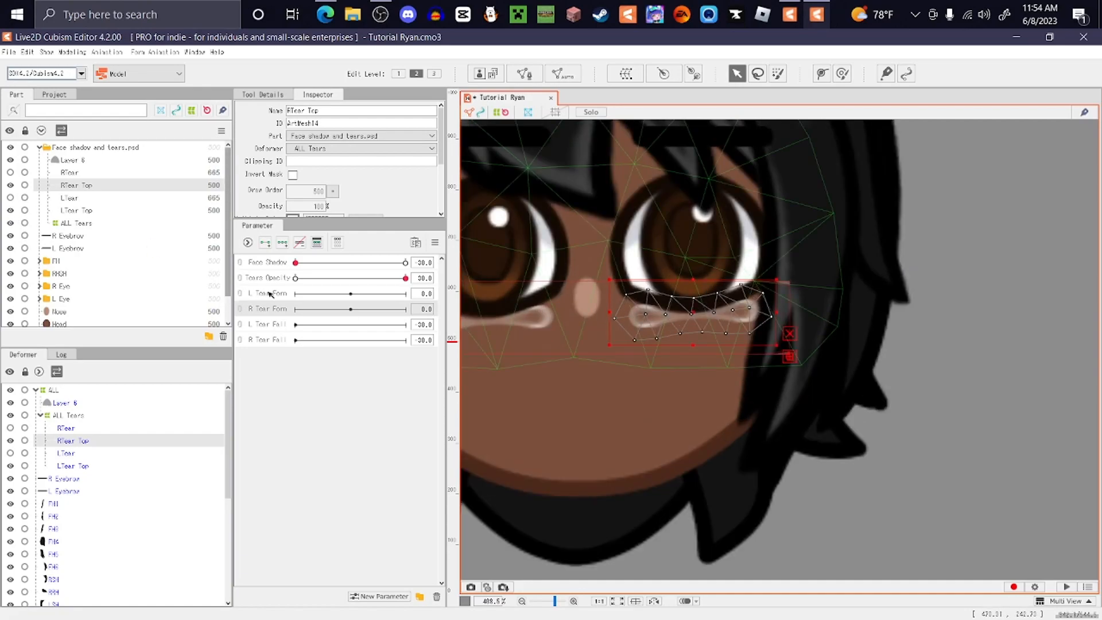
# Add three key points to the L Tear Form parameter for the LTear Top mesh
pyautogui.click(68, 211)
pyautogui.scroll(-3, 597, 322)
pyautogui.scroll(1, 598, 320)
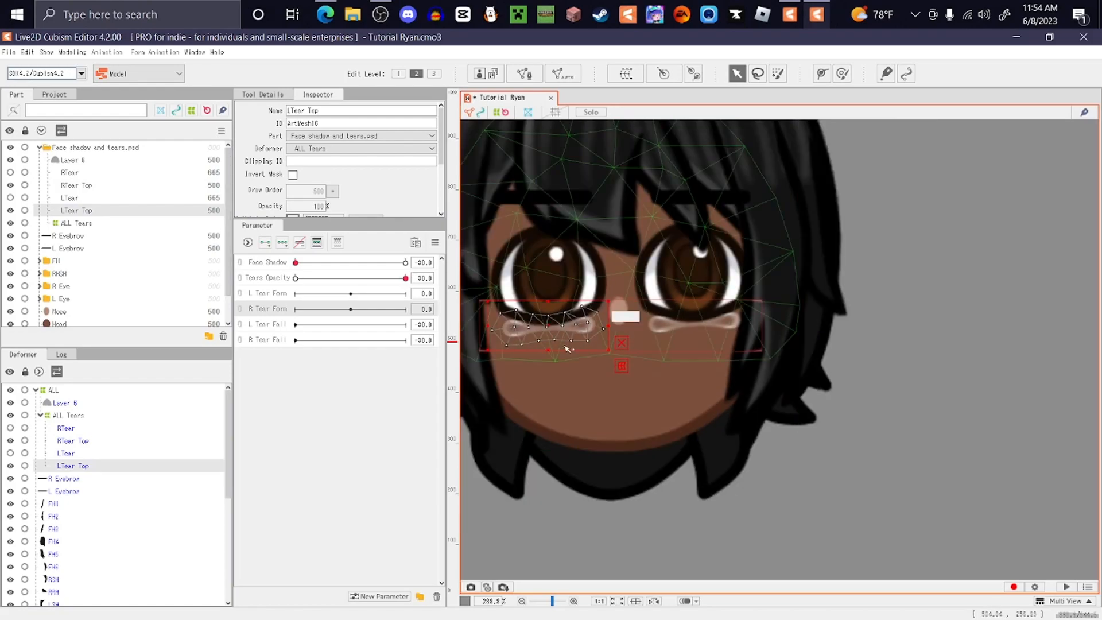
pyautogui.scroll(2, 577, 348)
pyautogui.click(282, 242)
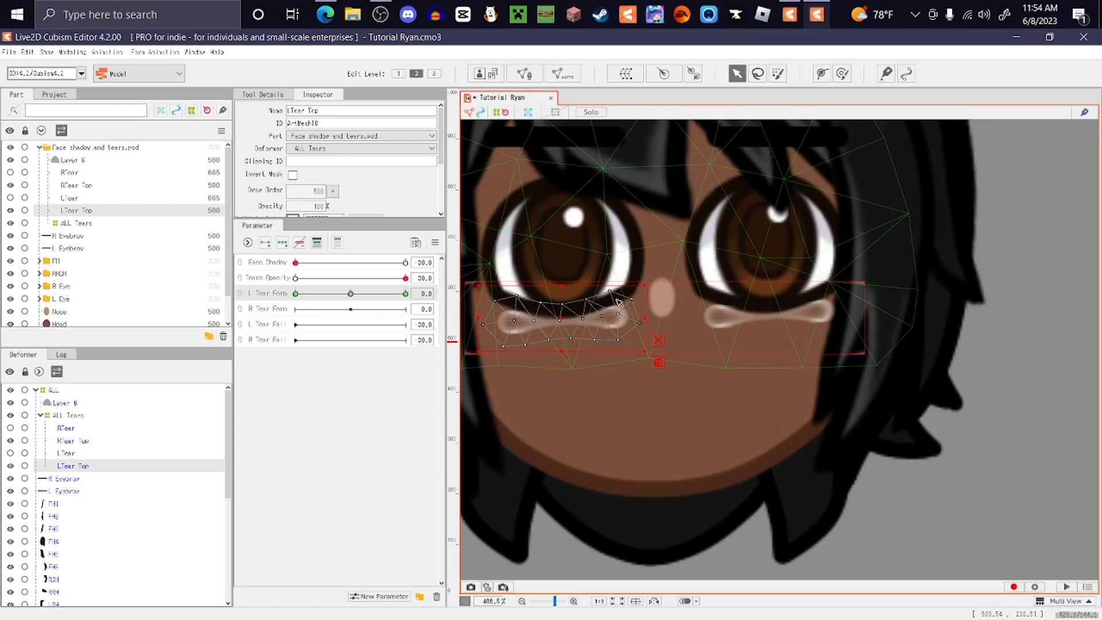
# Reshape the LTear Top mesh slightly with the Deform Brush at the L Tear Form parameter's 30 key
pyautogui.scroll(-2, 611, 300)
pyautogui.scroll(2, 568, 309)
pyautogui.moveTo(359, 298); pyautogui.dragTo(297, 306)
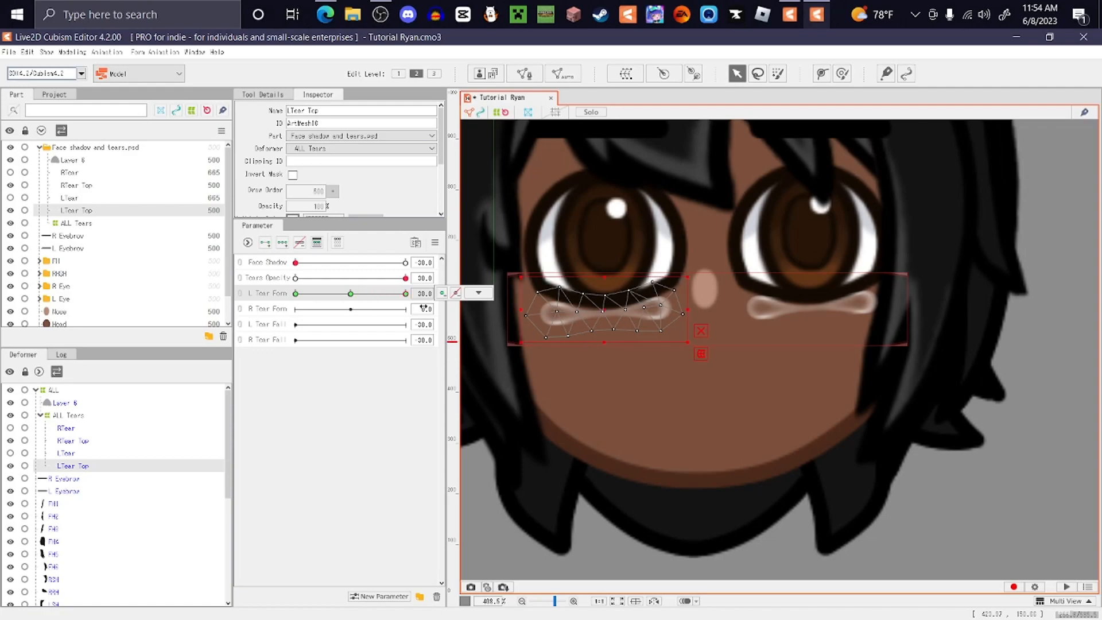
pyautogui.click(479, 293)
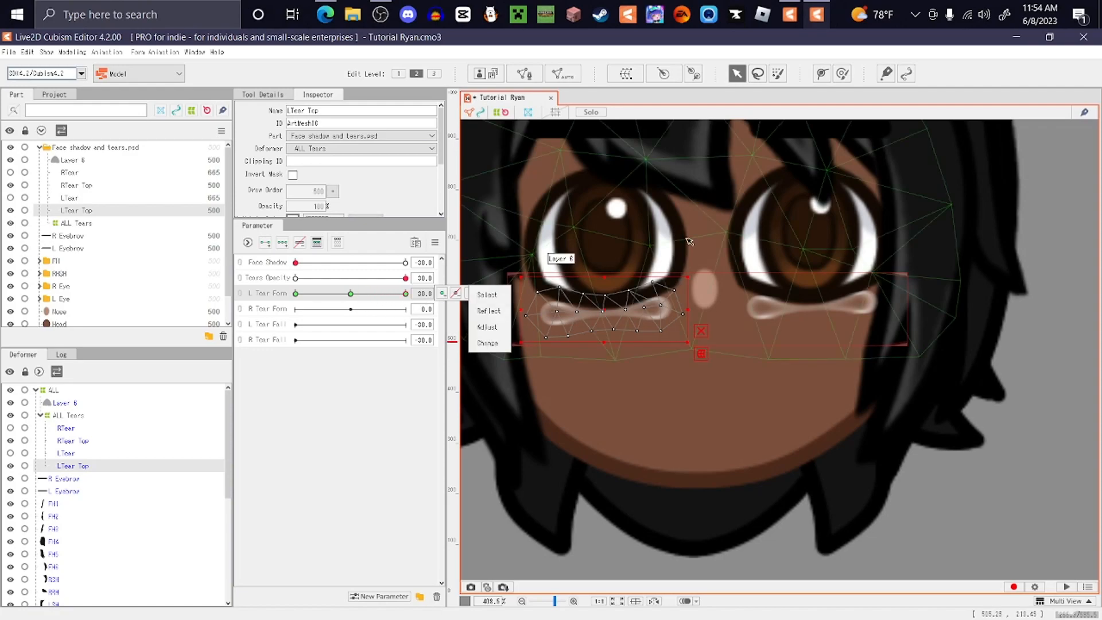
pyautogui.click(843, 73)
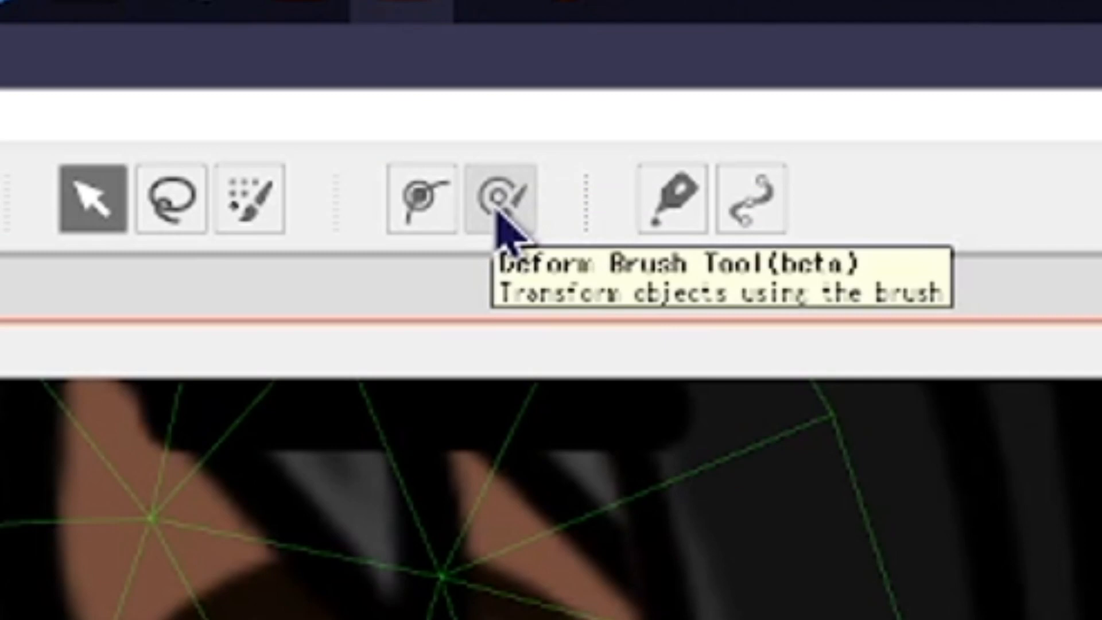
pyautogui.click(497, 209)
pyautogui.moveTo(585, 386); pyautogui.dragTo(585, 379)
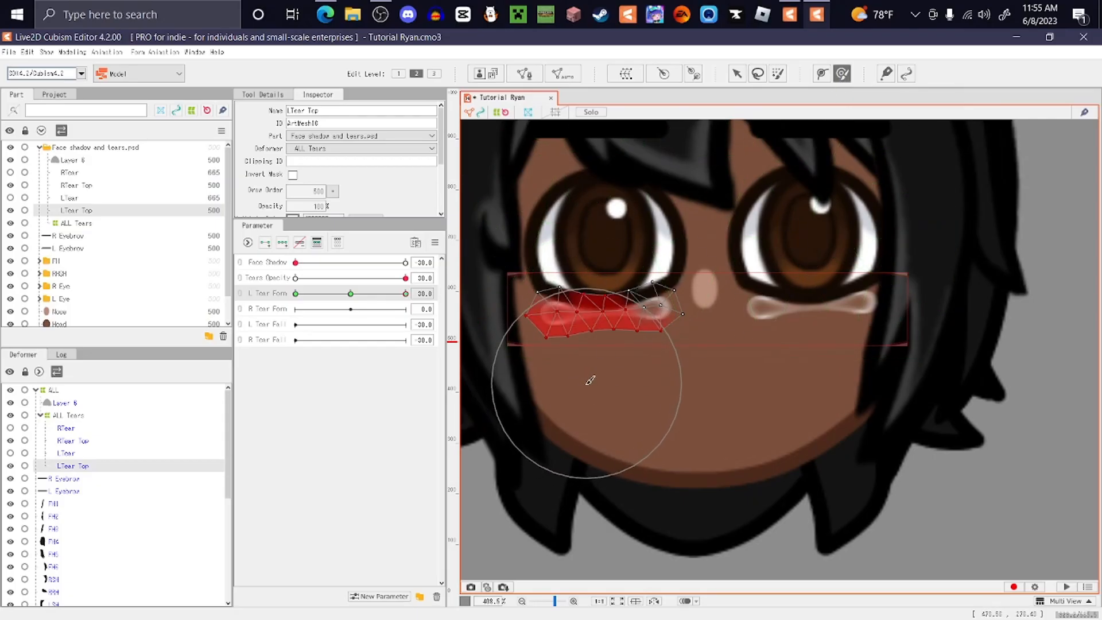
pyautogui.moveTo(651, 395); pyautogui.dragTo(655, 385)
pyautogui.moveTo(553, 372)
pyautogui.mouseDown()
pyautogui.moveTo(630, 364)
pyautogui.moveTo(632, 376)
pyautogui.mouseUp()
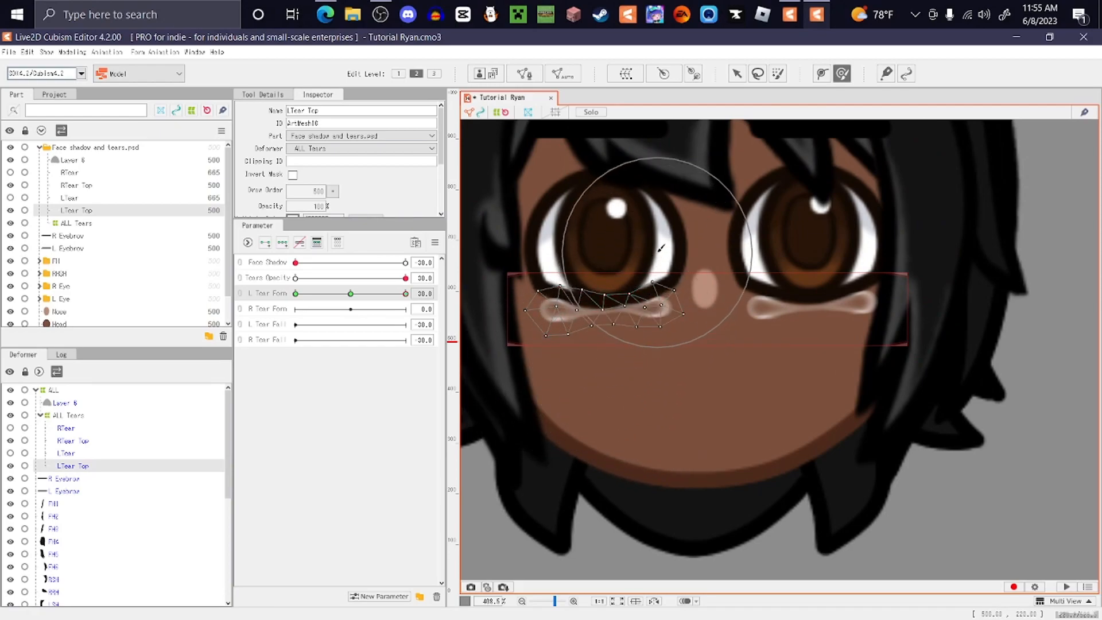
pyautogui.moveTo(658, 223); pyautogui.dragTo(659, 230)
pyautogui.moveTo(579, 229); pyautogui.dragTo(579, 233)
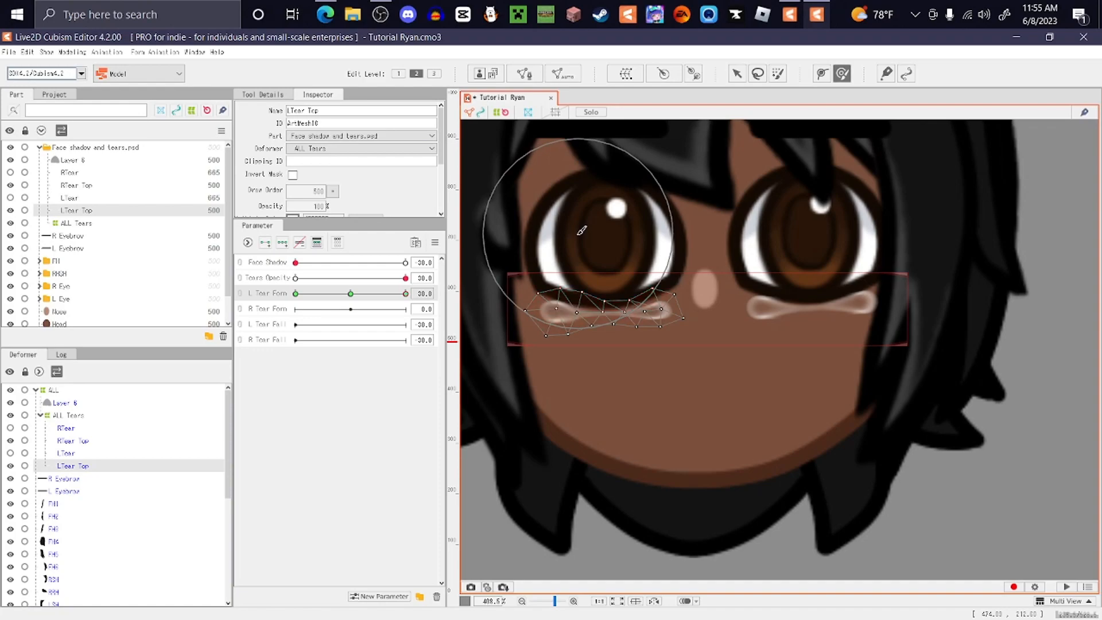
# Reshape the LTear Top mesh in a different way with the Deform Brush at the L Tear Form parameter's -30 key
pyautogui.moveTo(401, 293)
pyautogui.mouseDown()
pyautogui.moveTo(352, 299)
pyautogui.moveTo(392, 294)
pyautogui.mouseUp()
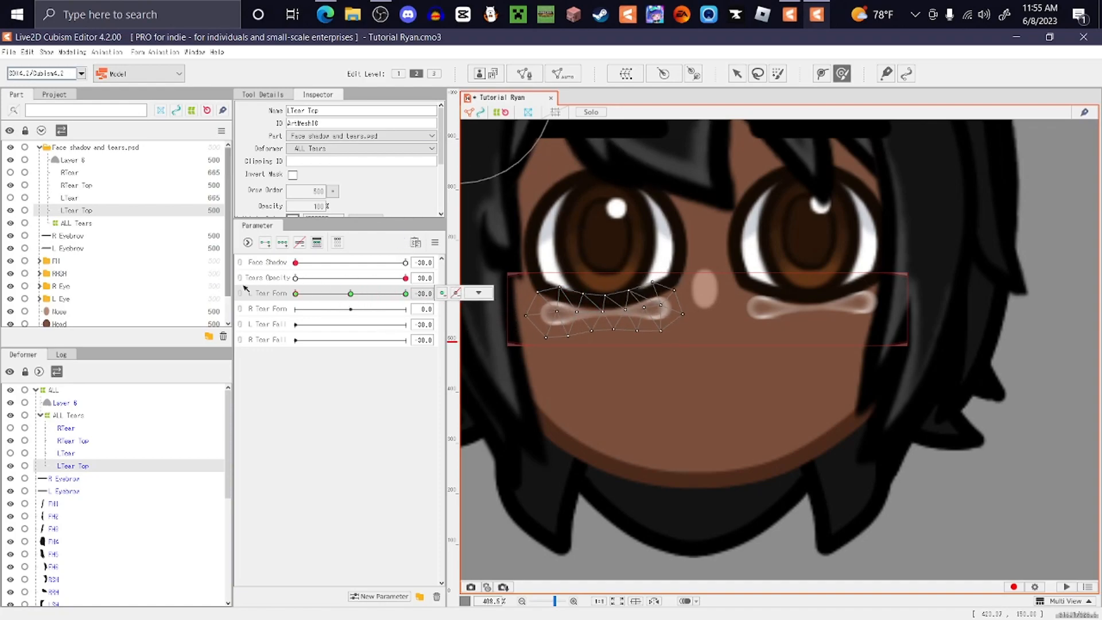
pyautogui.moveTo(578, 251); pyautogui.dragTo(576, 263)
pyautogui.moveTo(591, 402)
pyautogui.mouseDown()
pyautogui.moveTo(554, 407)
pyautogui.moveTo(556, 362)
pyautogui.mouseUp()
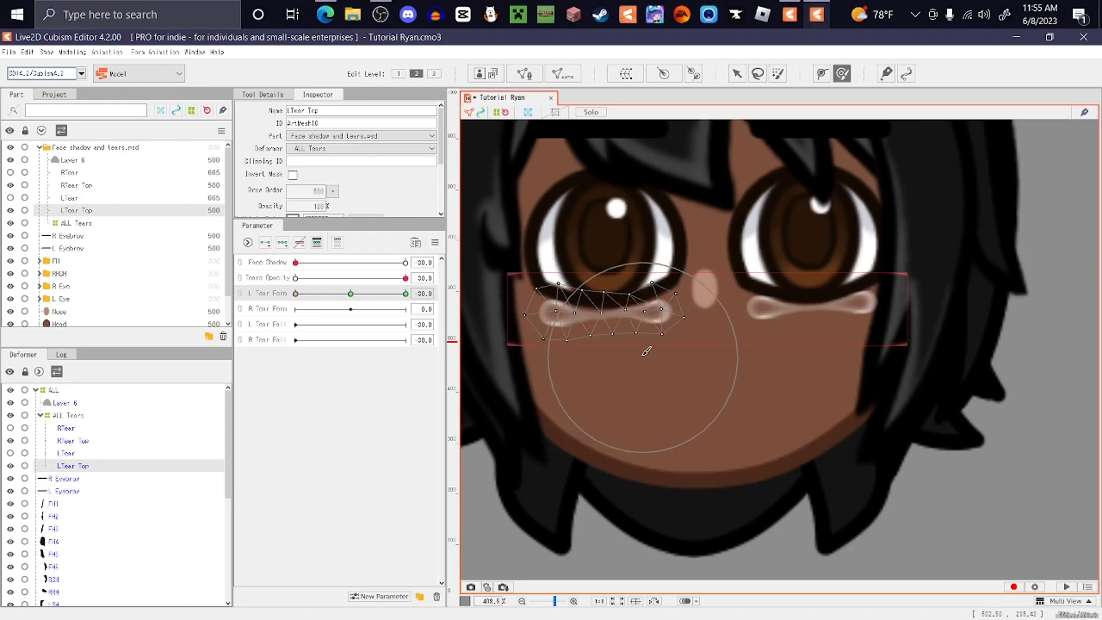
pyautogui.moveTo(634, 242); pyautogui.dragTo(634, 235)
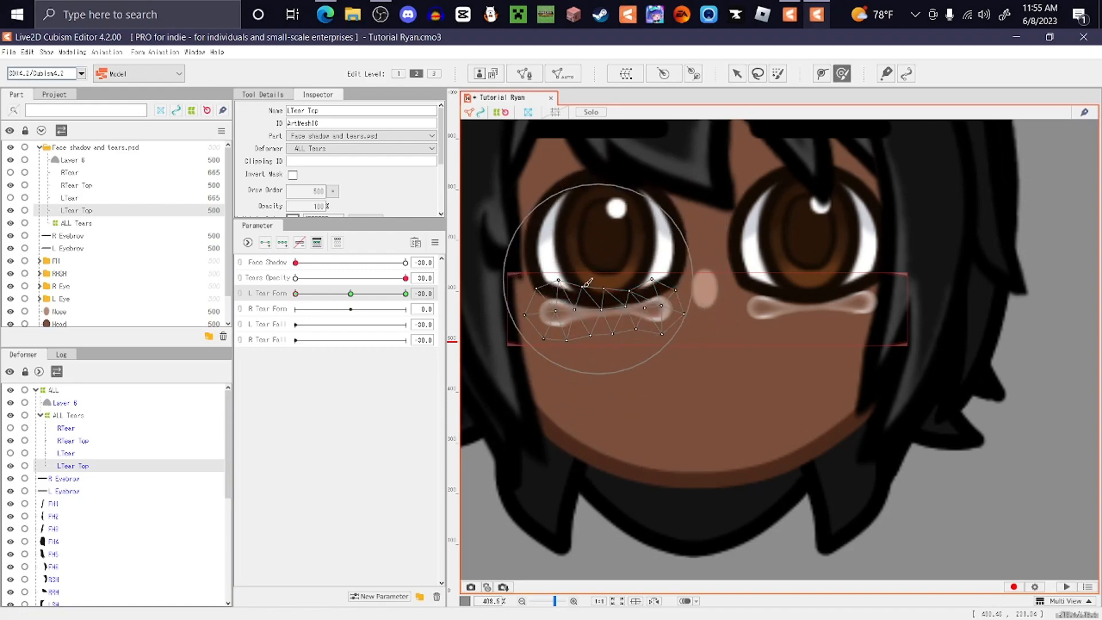
# Preview the left tear's wobble across the L Tear Form range and reset all parameters to their default values
pyautogui.moveTo(297, 295); pyautogui.dragTo(414, 302)
pyautogui.moveTo(509, 308); pyautogui.dragTo(342, 315)
pyautogui.click(437, 244)
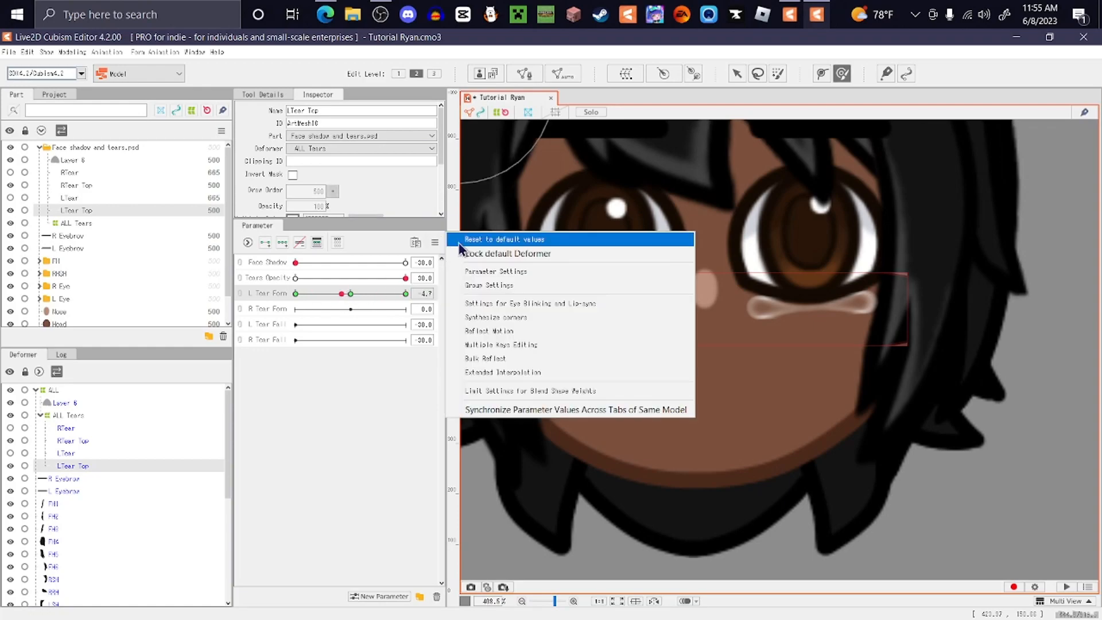
pyautogui.click(452, 241)
# Add three key points to the R Tear Form parameter for the RTear Top mesh
pyautogui.click(79, 186)
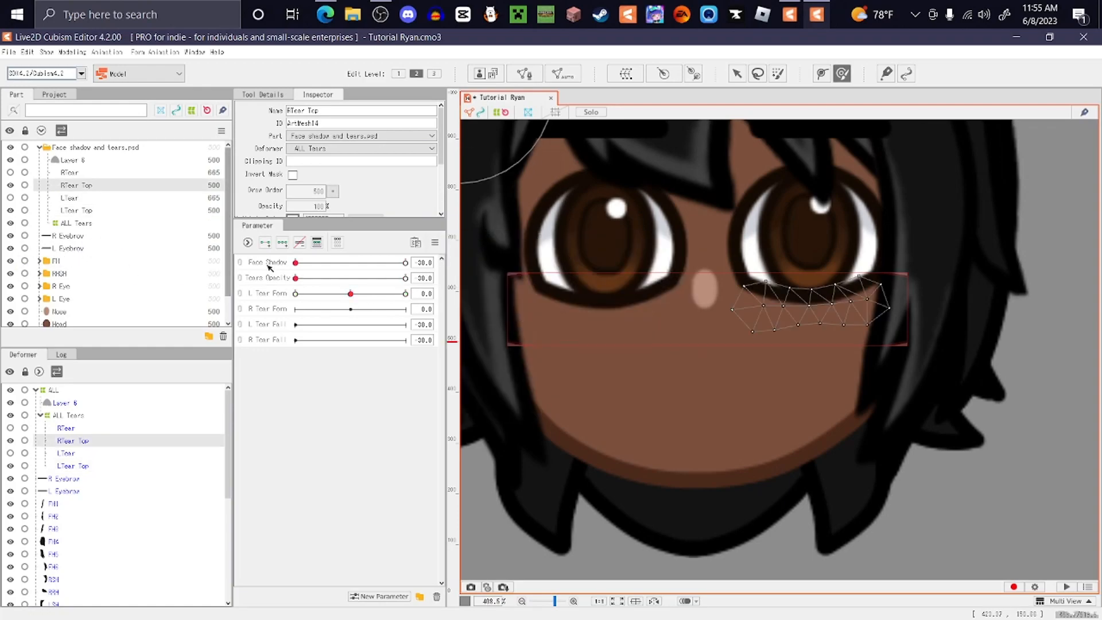
pyautogui.click(276, 311)
pyautogui.click(284, 248)
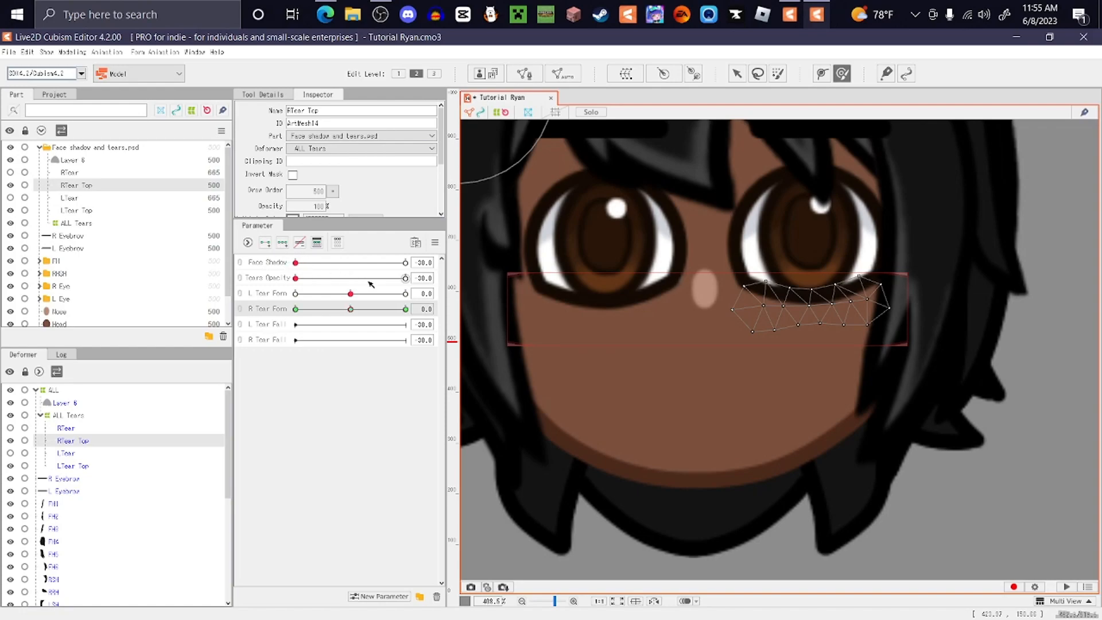
# Set Tears Opacity to 30 and reshape the RTear Top mesh with the Deform Brush at R Tear Form's 30 key
pyautogui.scroll(-4, 566, 320)
pyautogui.scroll(2, 611, 323)
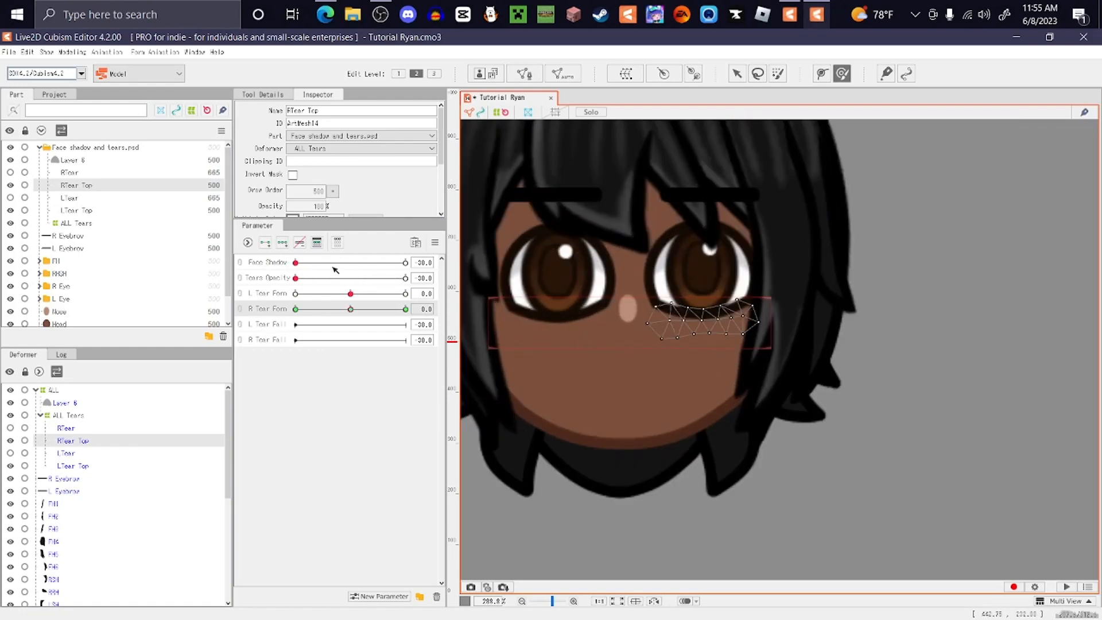
pyautogui.moveTo(296, 278); pyautogui.dragTo(405, 309)
pyautogui.scroll(2, 702, 286)
pyautogui.moveTo(660, 302); pyautogui.dragTo(662, 297)
pyautogui.moveTo(672, 416); pyautogui.dragTo(676, 423)
pyautogui.moveTo(732, 401); pyautogui.dragTo(734, 409)
pyautogui.moveTo(739, 248); pyautogui.dragTo(715, 256)
pyautogui.scroll(-2, 664, 260)
# Reshape the RTear Top mesh with the Deform Brush at the R Tear Form parameter's -30 key
pyautogui.click(405, 309)
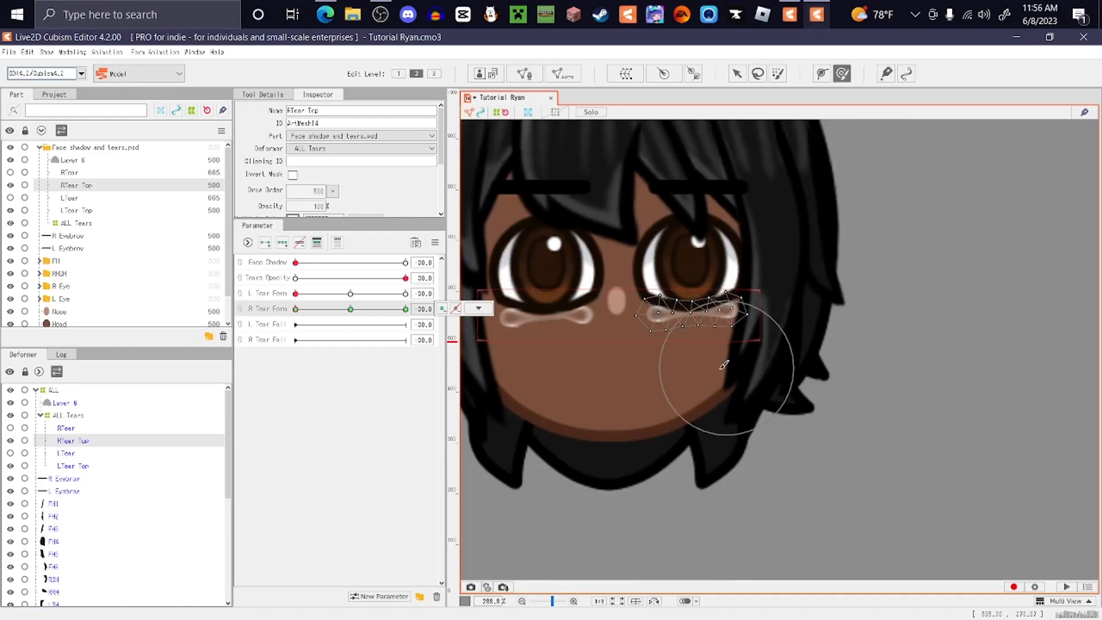
pyautogui.scroll(2, 678, 373)
pyautogui.moveTo(646, 378); pyautogui.dragTo(706, 373)
pyautogui.moveTo(701, 379)
pyautogui.mouseDown()
pyautogui.moveTo(700, 369)
pyautogui.moveTo(747, 366)
pyautogui.mouseUp()
pyautogui.moveTo(648, 217); pyautogui.dragTo(648, 222)
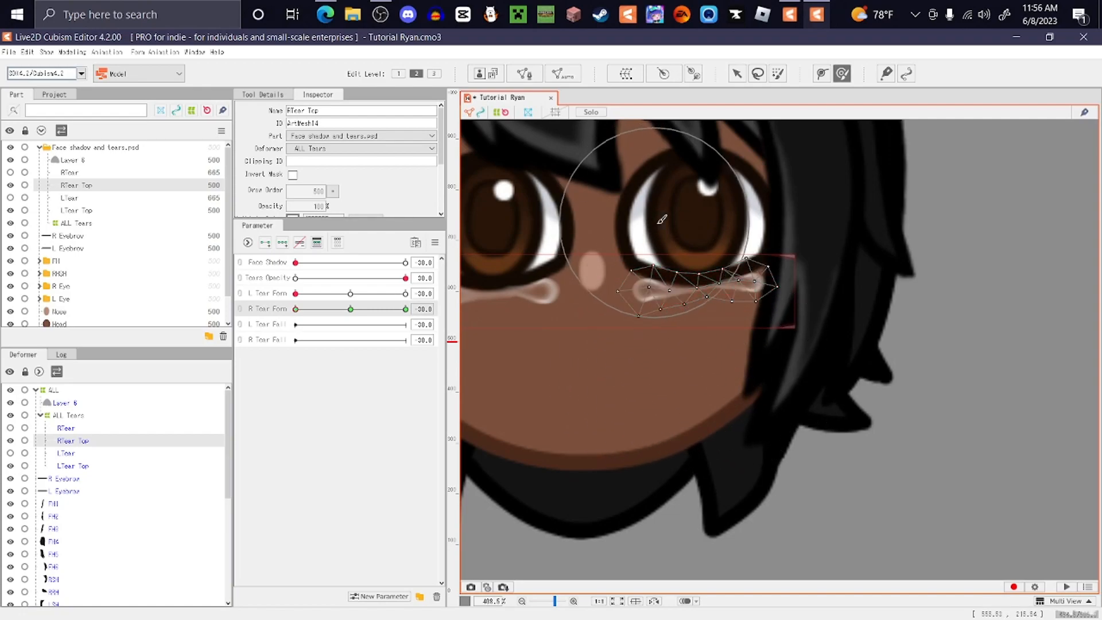
pyautogui.moveTo(632, 283); pyautogui.dragTo(632, 281)
pyautogui.moveTo(603, 389); pyautogui.dragTo(605, 385)
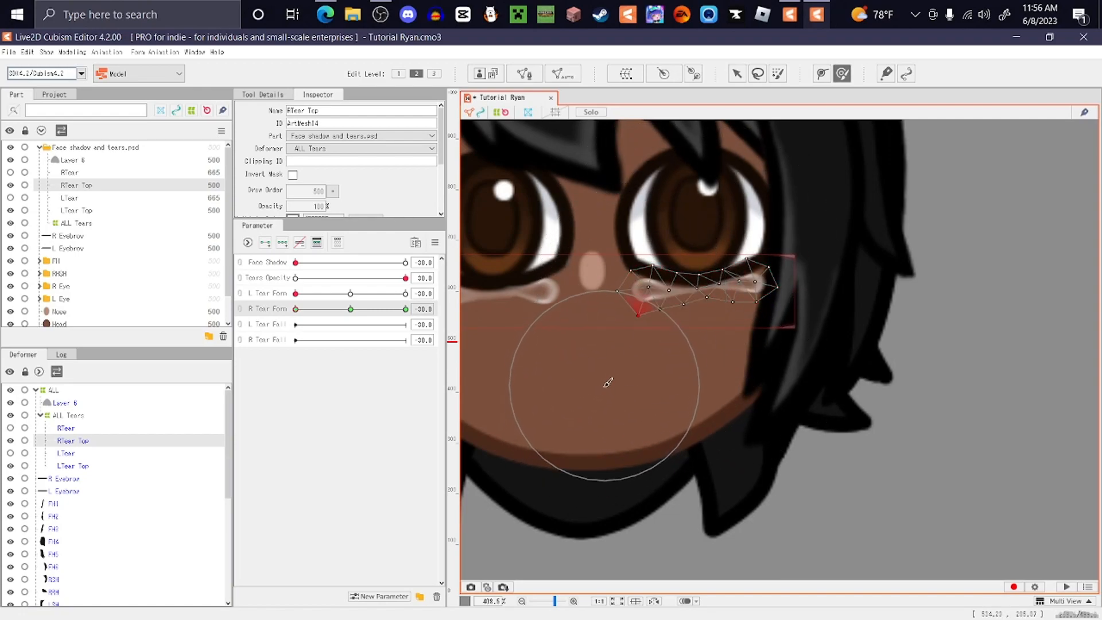
pyautogui.scroll(-2, 608, 367)
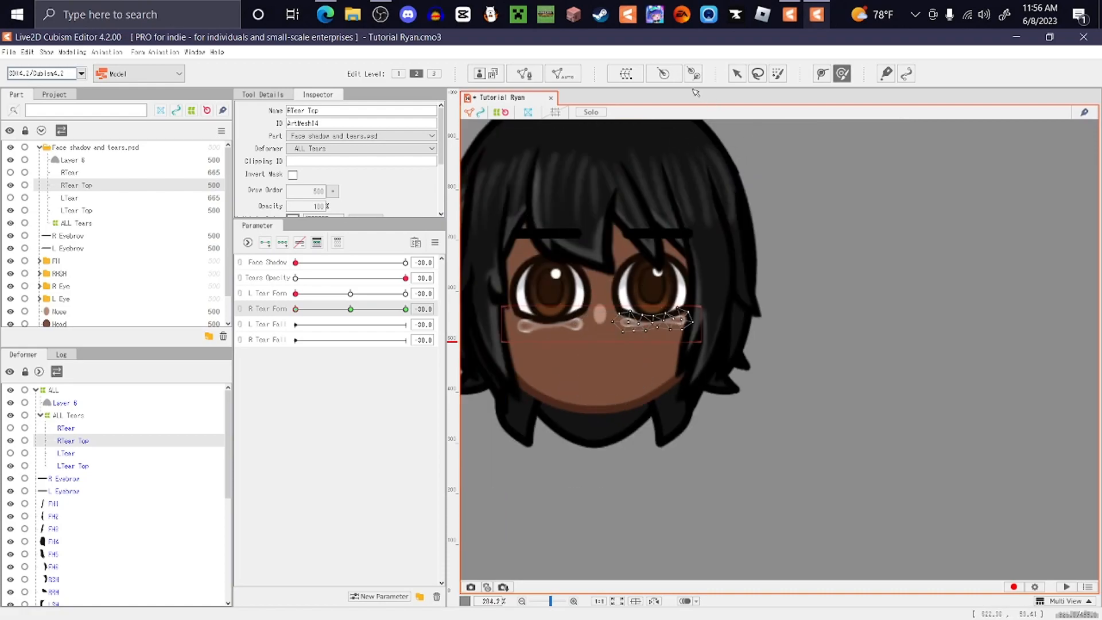
# Switch back to the Arrow tool, deselect the RTear Top mesh and reset all parameters to their default values
pyautogui.click(736, 73)
pyautogui.click(804, 321)
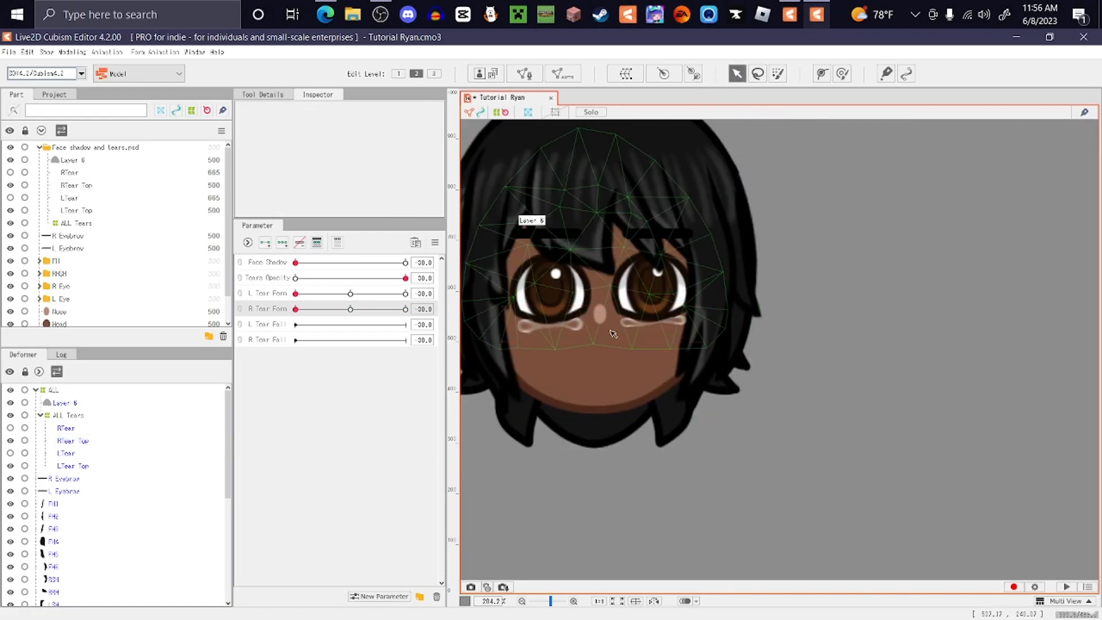
pyautogui.click(436, 242)
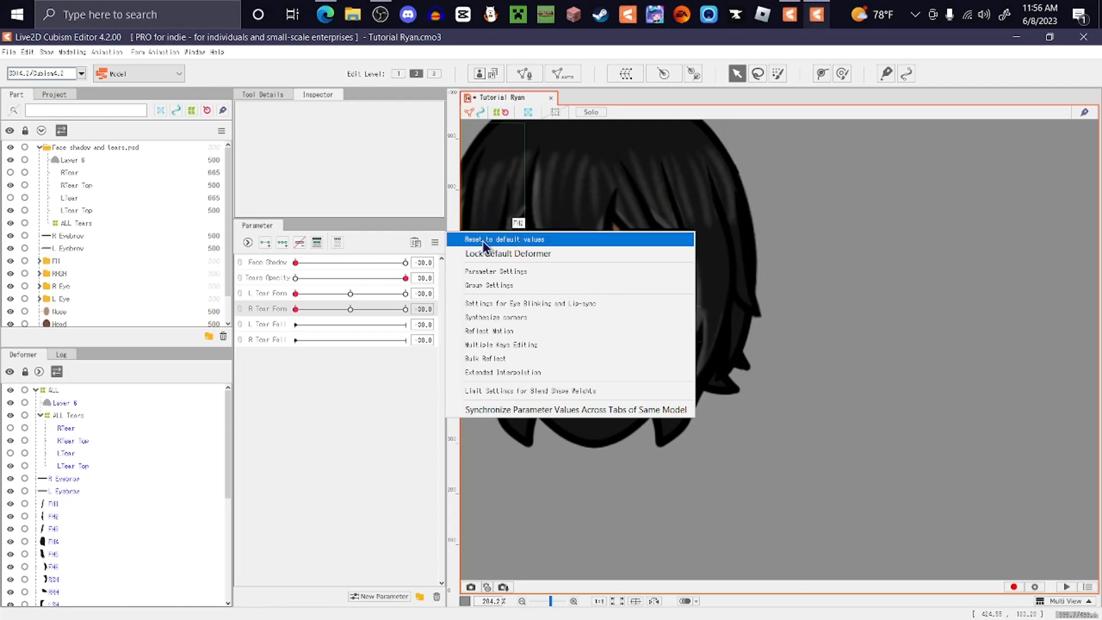
pyautogui.click(484, 242)
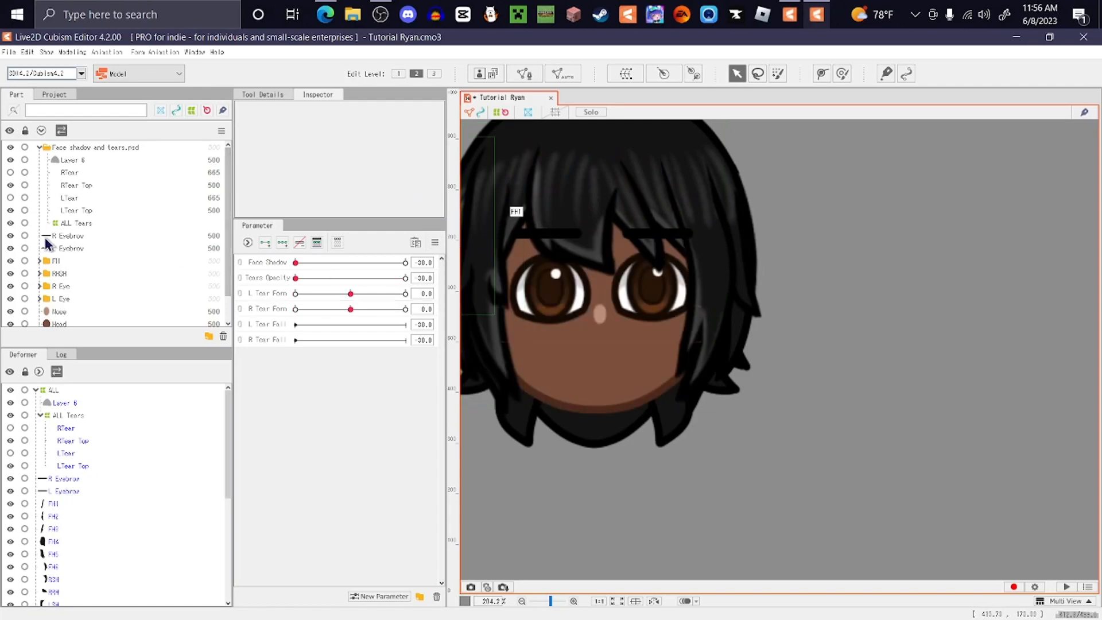
# Select the LTear mesh, set Tears Opacity to 30 and show the RTear and LTear meshes again
pyautogui.click(71, 198)
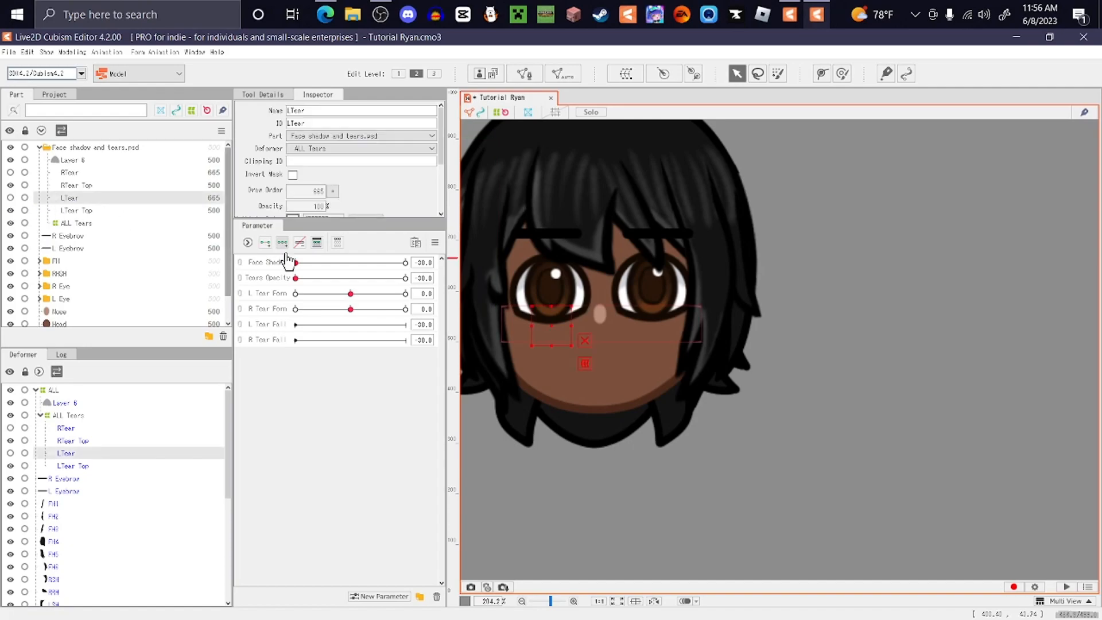
pyautogui.click(479, 278)
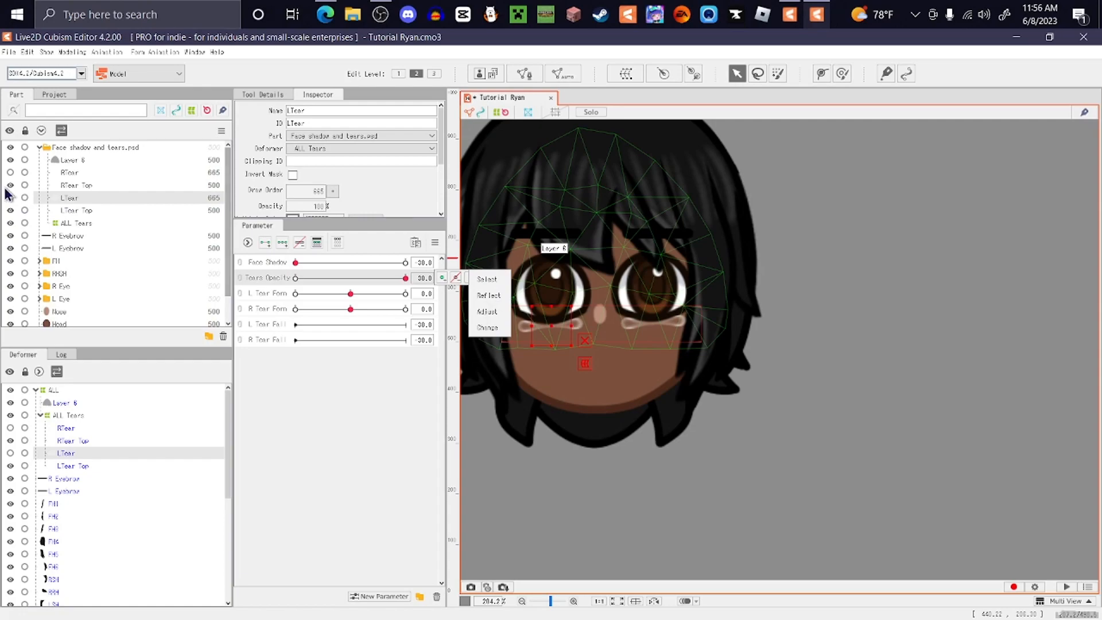
pyautogui.click(12, 198)
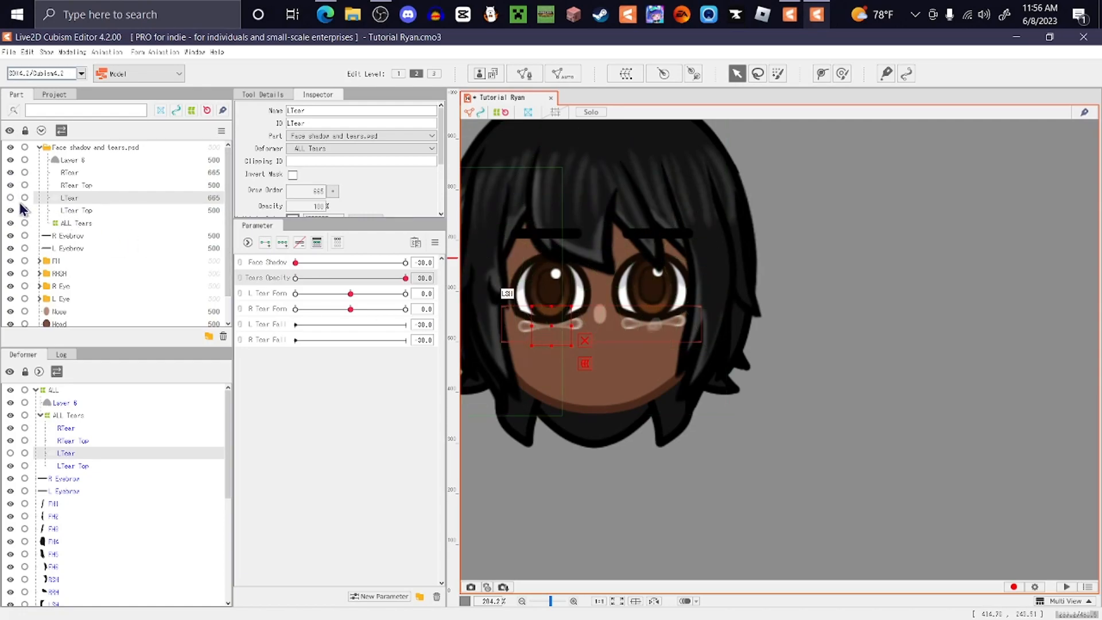
pyautogui.click(9, 197)
pyautogui.scroll(5, 551, 325)
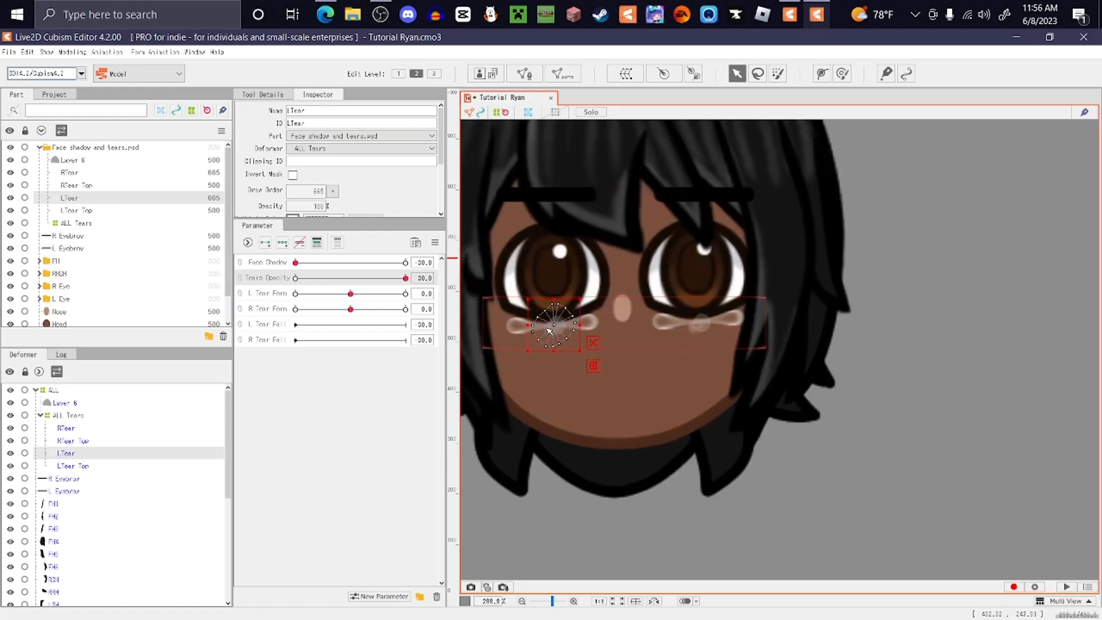
pyautogui.scroll(-4, 580, 330)
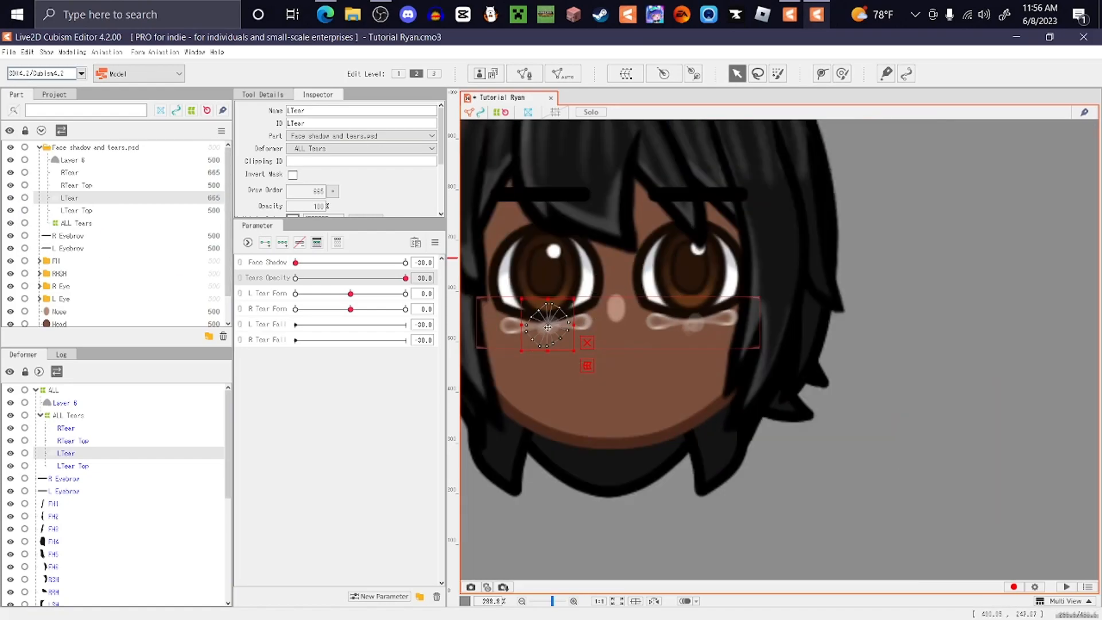
pyautogui.scroll(2, 539, 326)
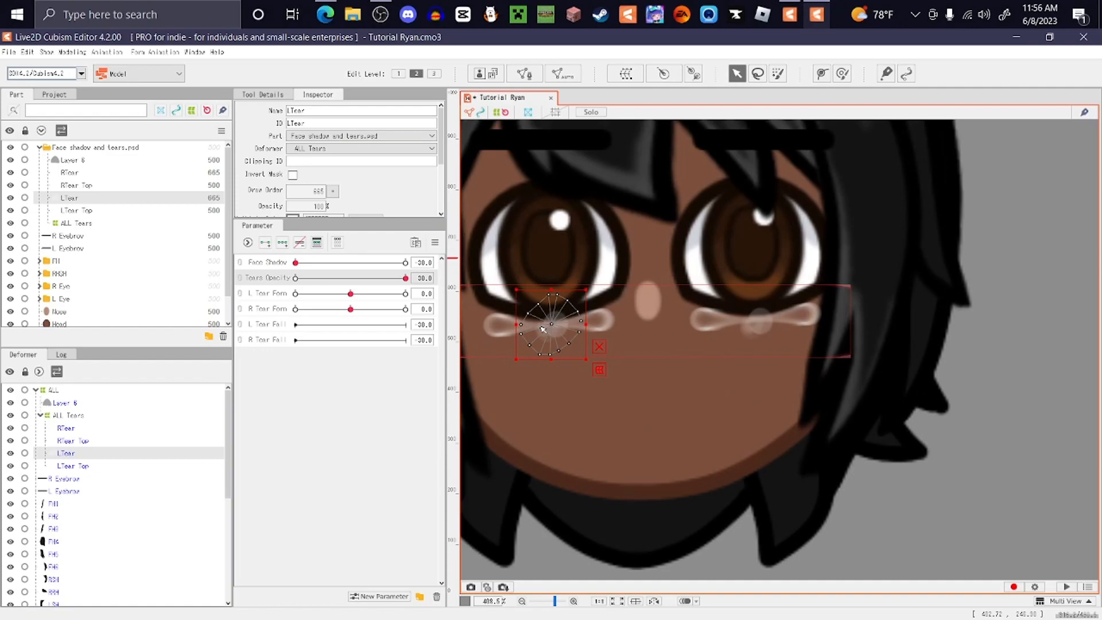
# Add two keys to L Tear Fall for the LTear mesh and move the mesh down to the chin at the 30 key
pyautogui.click(267, 325)
pyautogui.click(265, 242)
pyautogui.moveTo(304, 325); pyautogui.dragTo(413, 327)
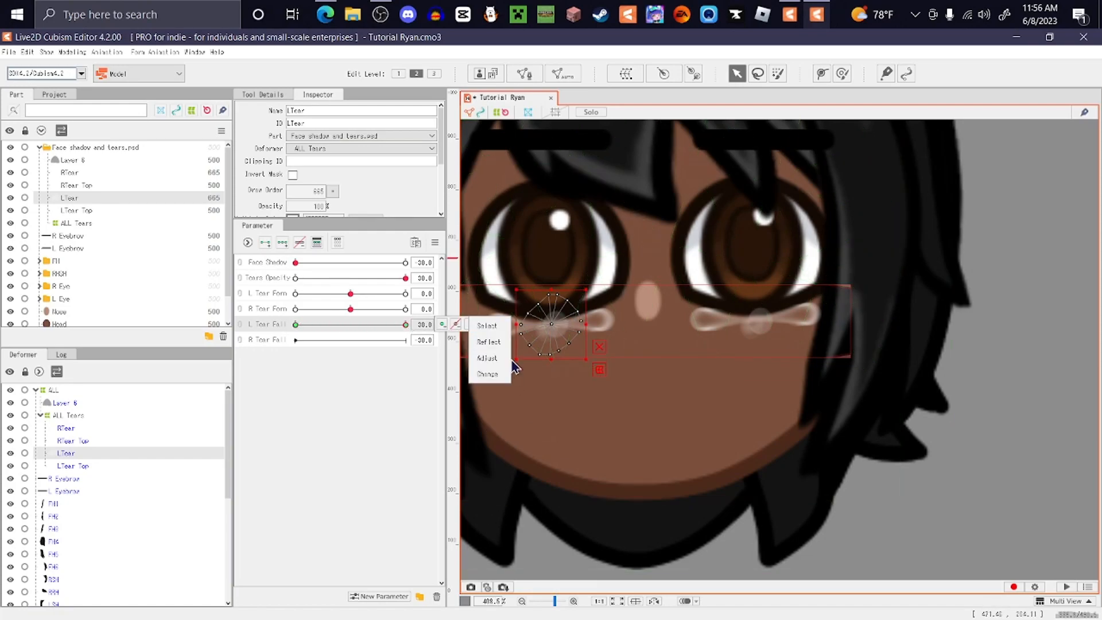
pyautogui.moveTo(550, 325); pyautogui.dragTo(546, 473)
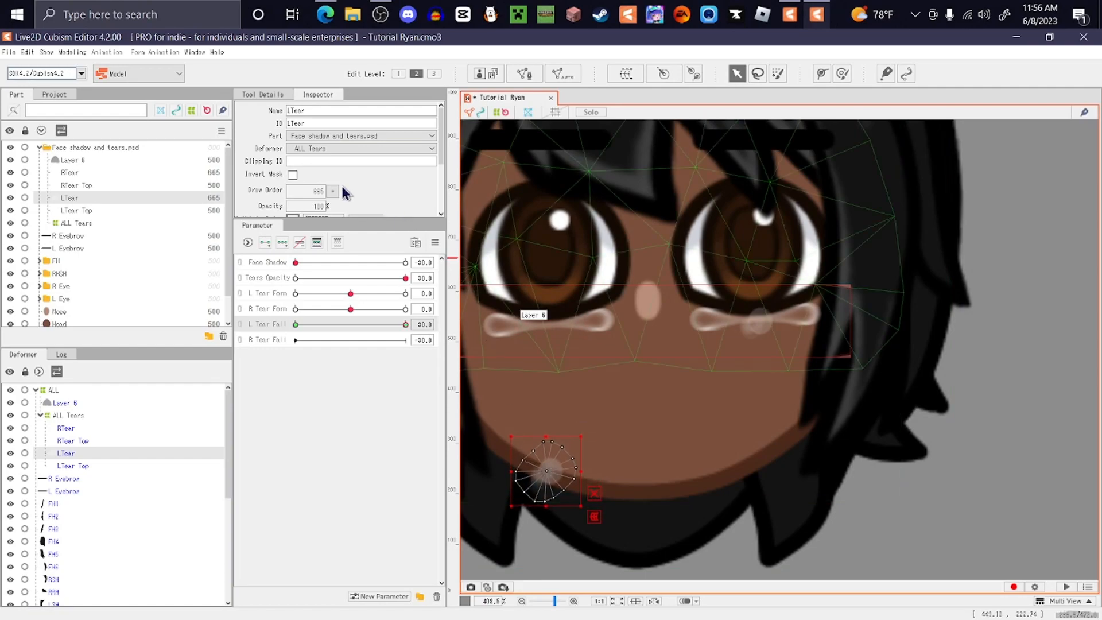
# Set the LTear mesh's opacity to 0% at L Tear Fall's 30 key and return L Tear Fall to -30
pyautogui.moveTo(397, 325); pyautogui.dragTo(448, 339)
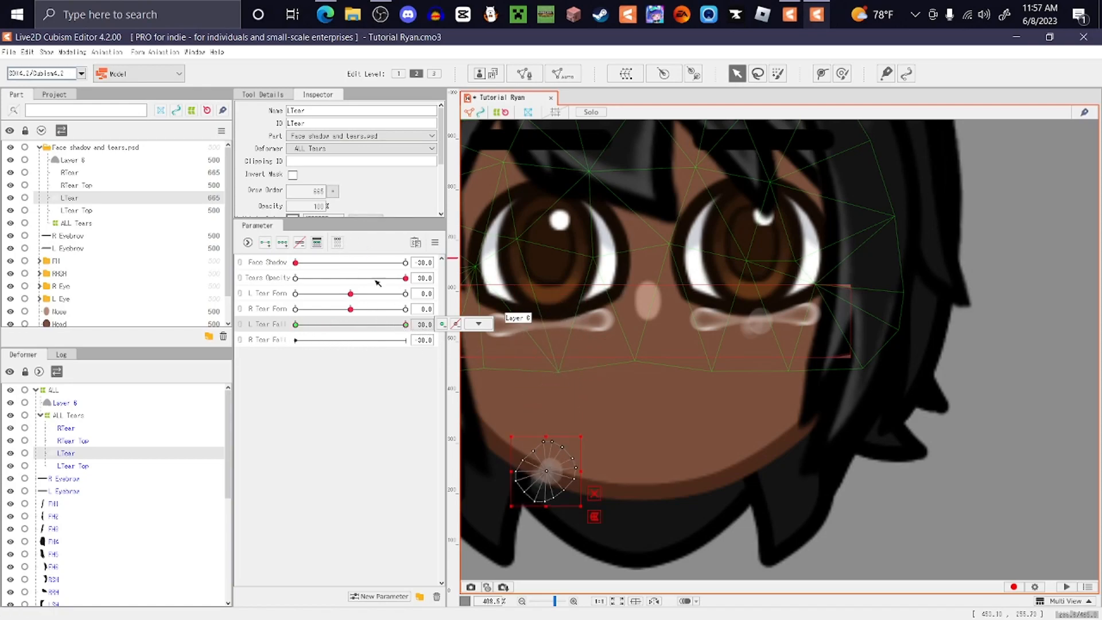
pyautogui.moveTo(310, 209); pyautogui.dragTo(254, 208)
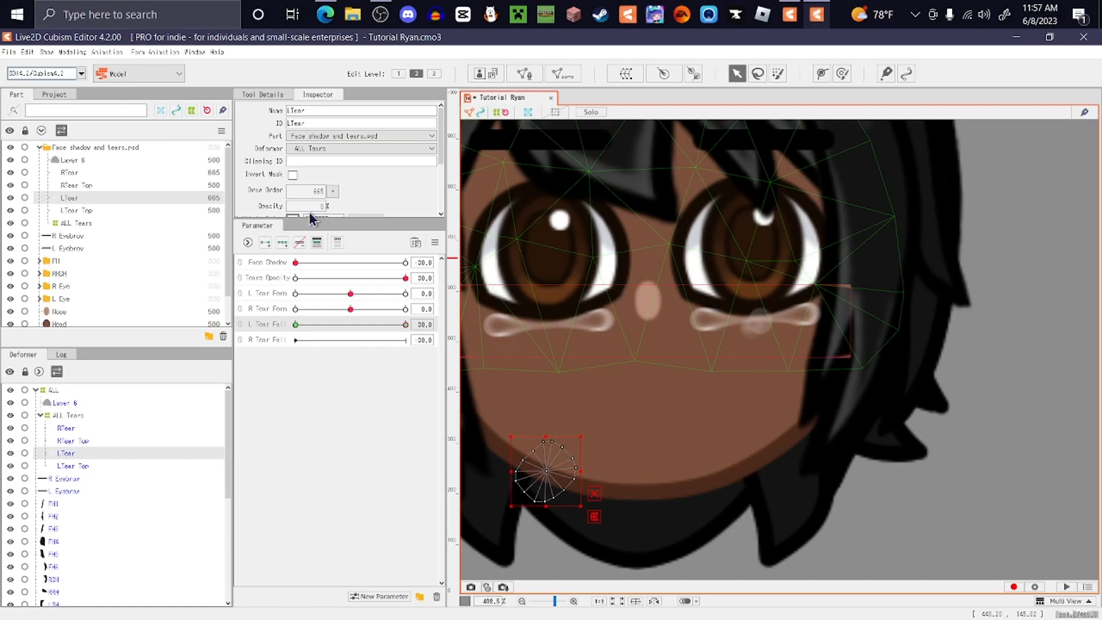
pyautogui.click(402, 324)
pyautogui.moveTo(296, 324); pyautogui.dragTo(219, 342)
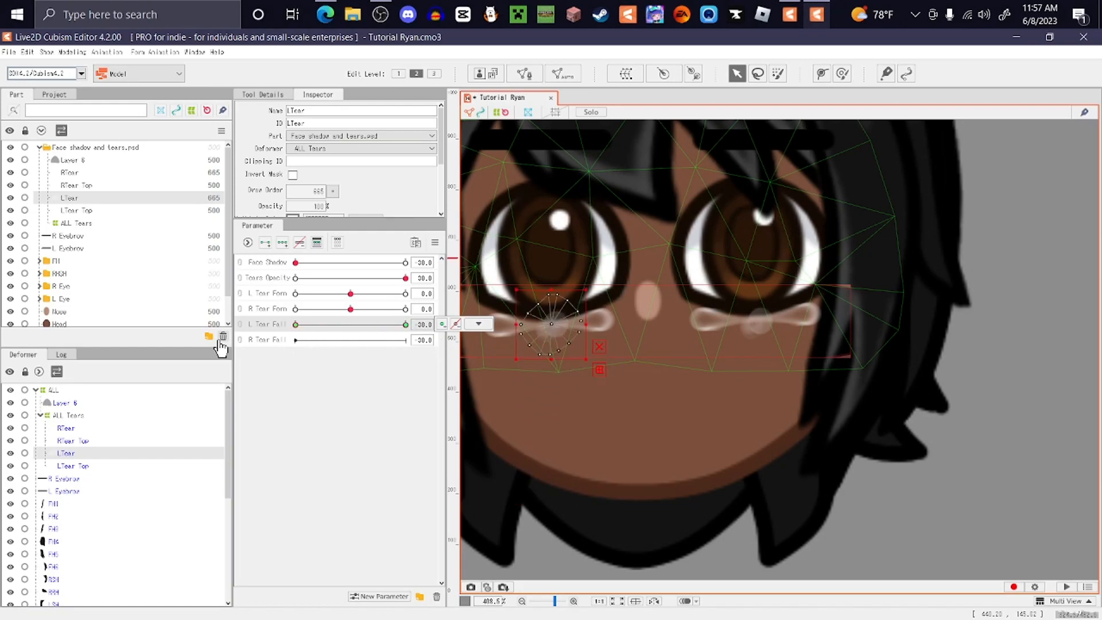
# Select the RTear mesh and add two keys to the R Tear Fall parameter for it
pyautogui.click(92, 173)
pyautogui.click(280, 342)
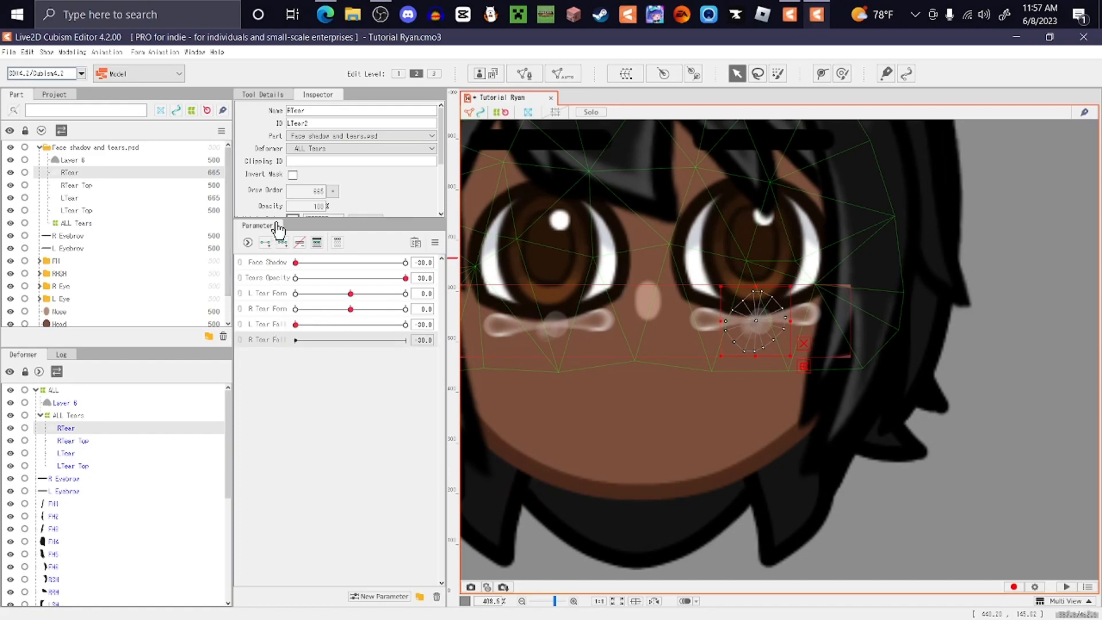
pyautogui.click(266, 243)
pyautogui.scroll(-1, 584, 371)
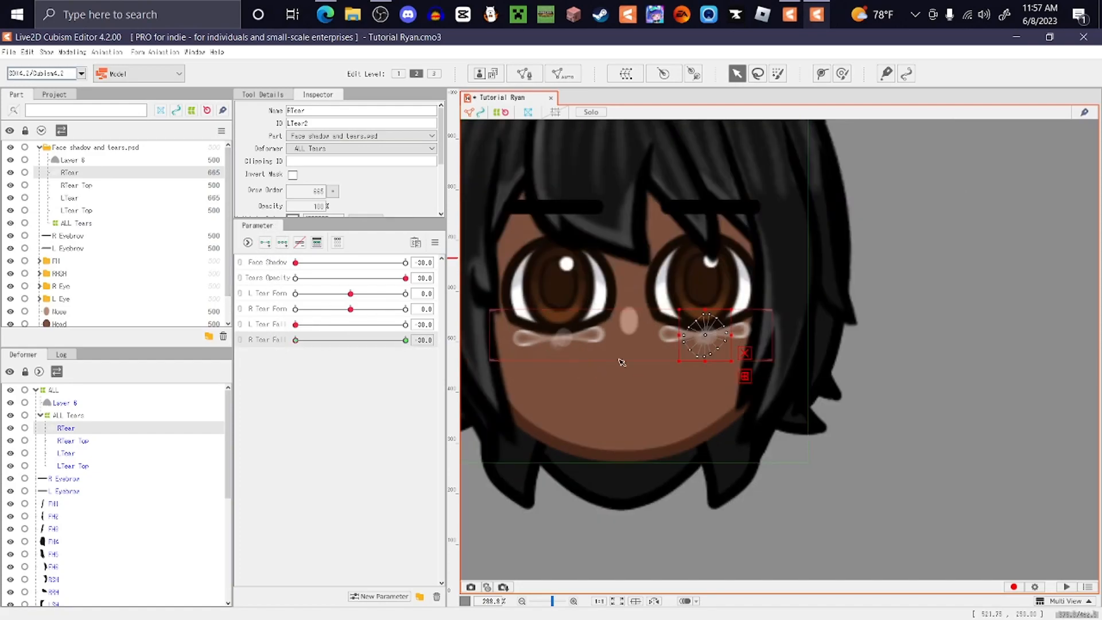
pyautogui.scroll(1, 619, 359)
# With L Tear Fall and R Tear Fall at 30, move the RTear mesh down to the chin and set its opacity to 0%
pyautogui.click(405, 325)
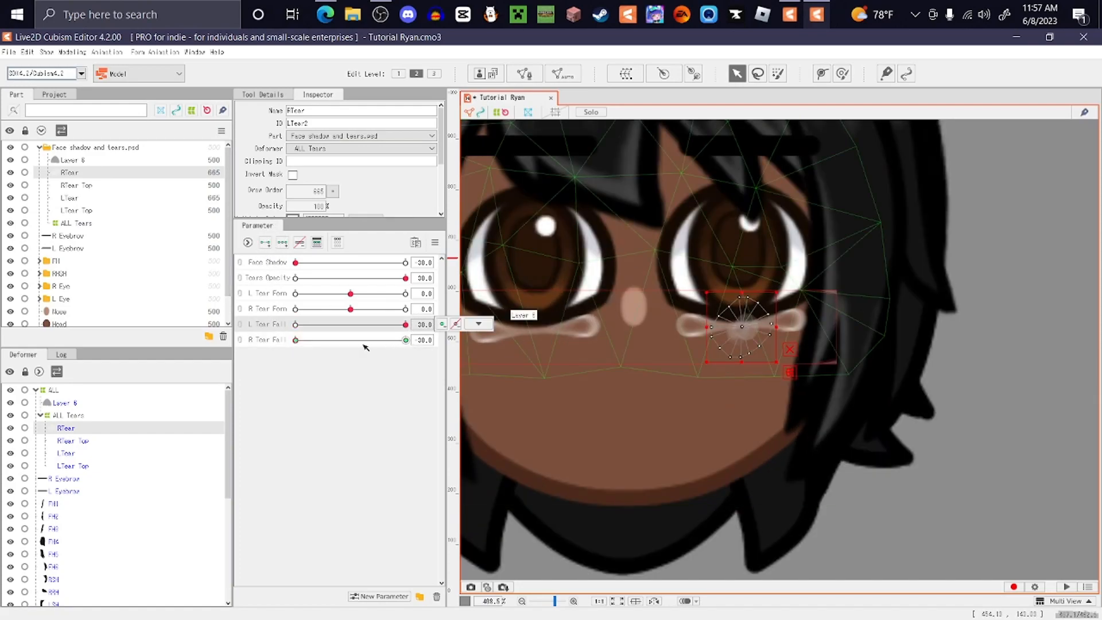
pyautogui.click(405, 340)
pyautogui.moveTo(746, 336); pyautogui.dragTo(742, 464)
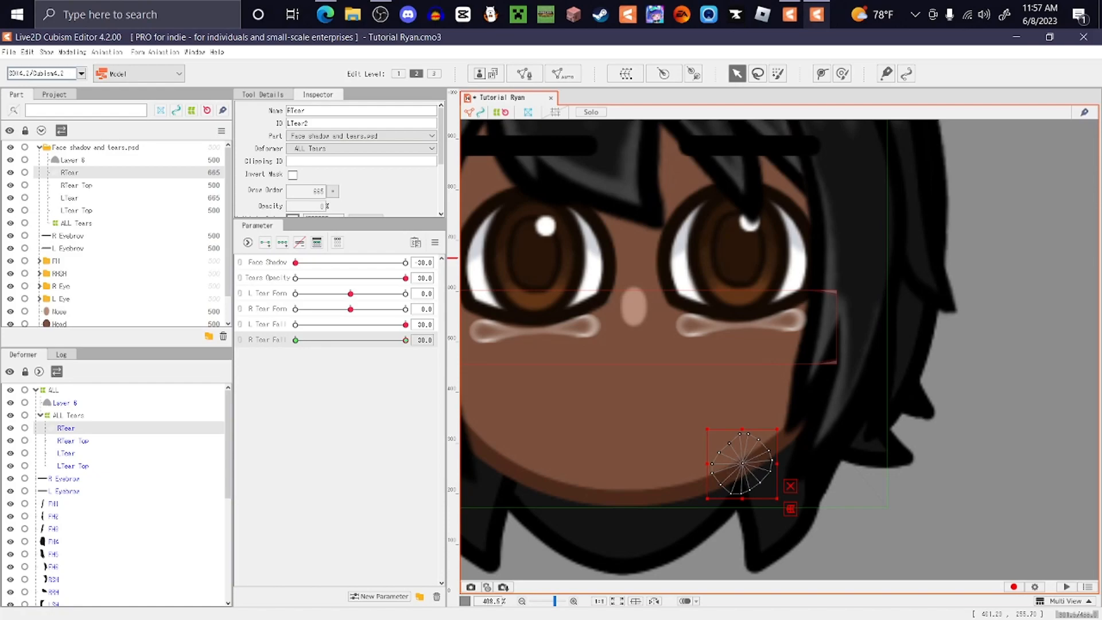
# Deselect the RTear mesh and reset all parameters to their default values
pyautogui.scroll(-2, 675, 367)
pyautogui.click(917, 397)
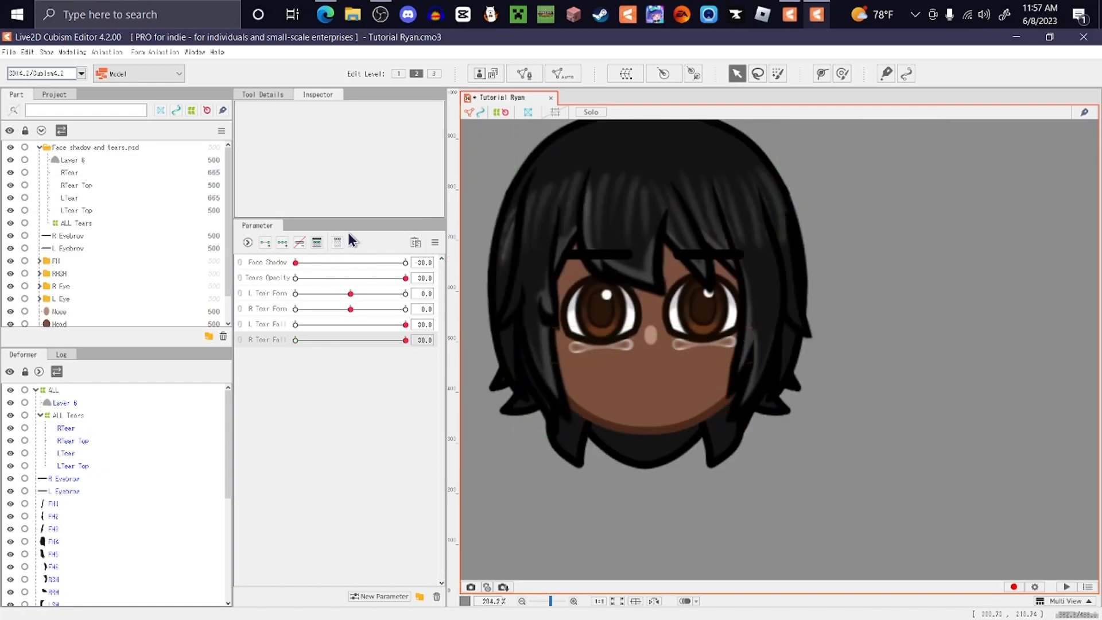
pyautogui.click(435, 242)
pyautogui.click(490, 243)
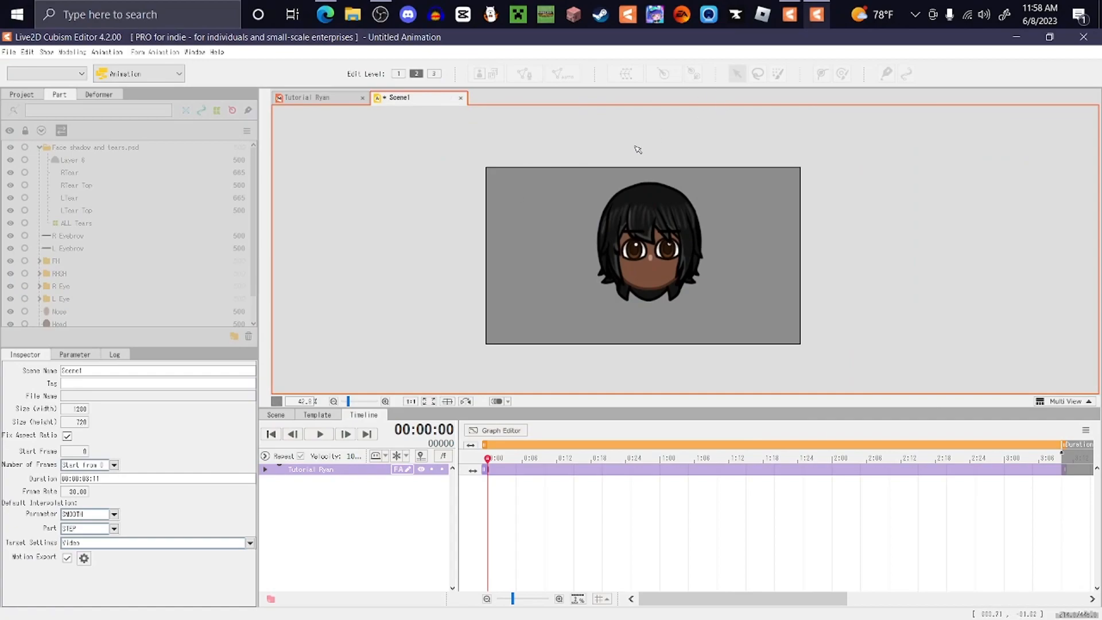
# Review the Video, SDK (Unity) and SDK (Others) target versions offered for a new animation, and close the selection without creating one
pyautogui.click(9, 52)
pyautogui.moveTo(16, 69)
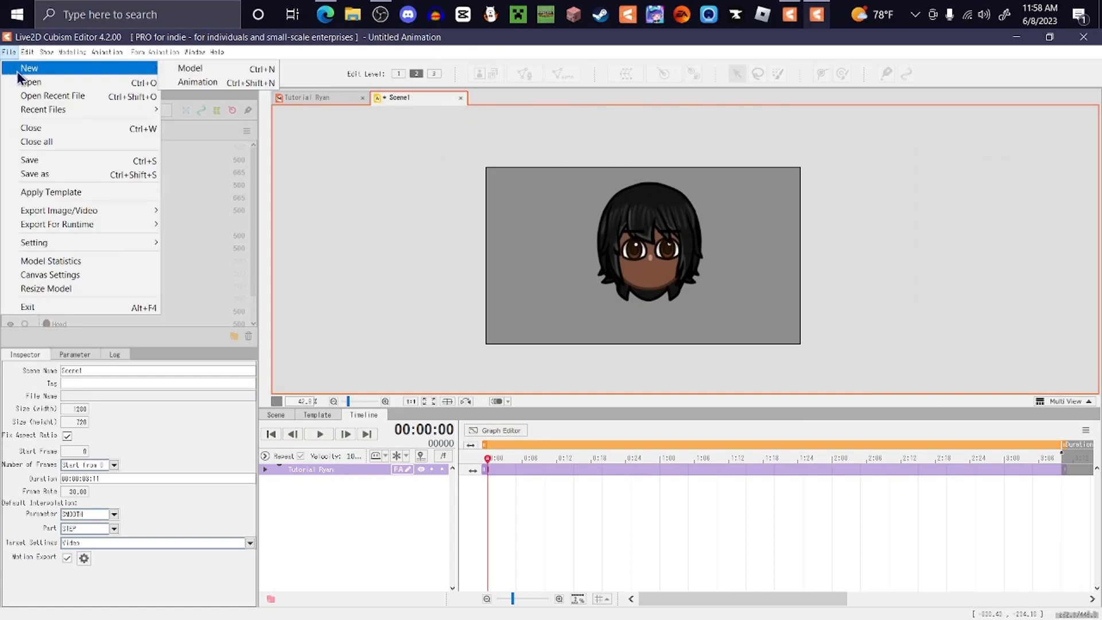
pyautogui.click(204, 85)
pyautogui.click(594, 278)
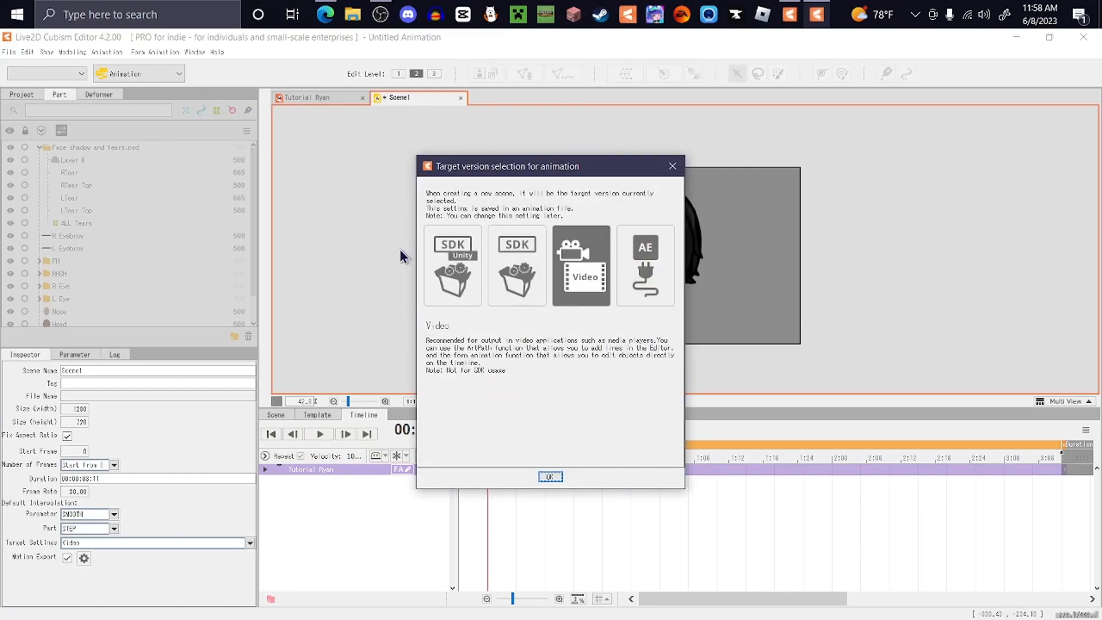
pyautogui.click(447, 281)
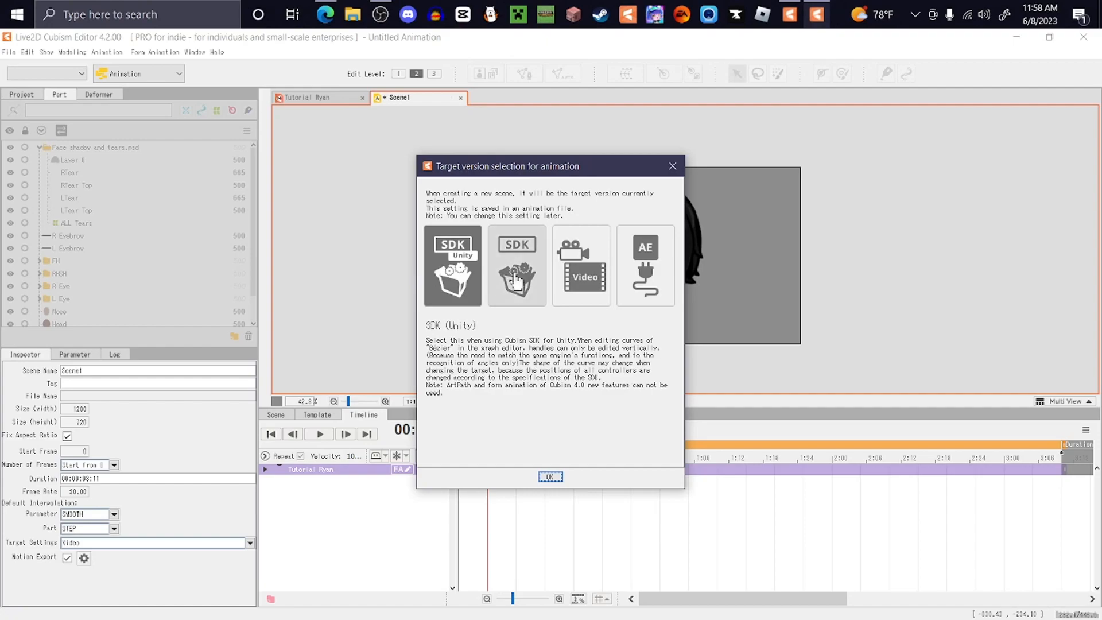
pyautogui.click(517, 281)
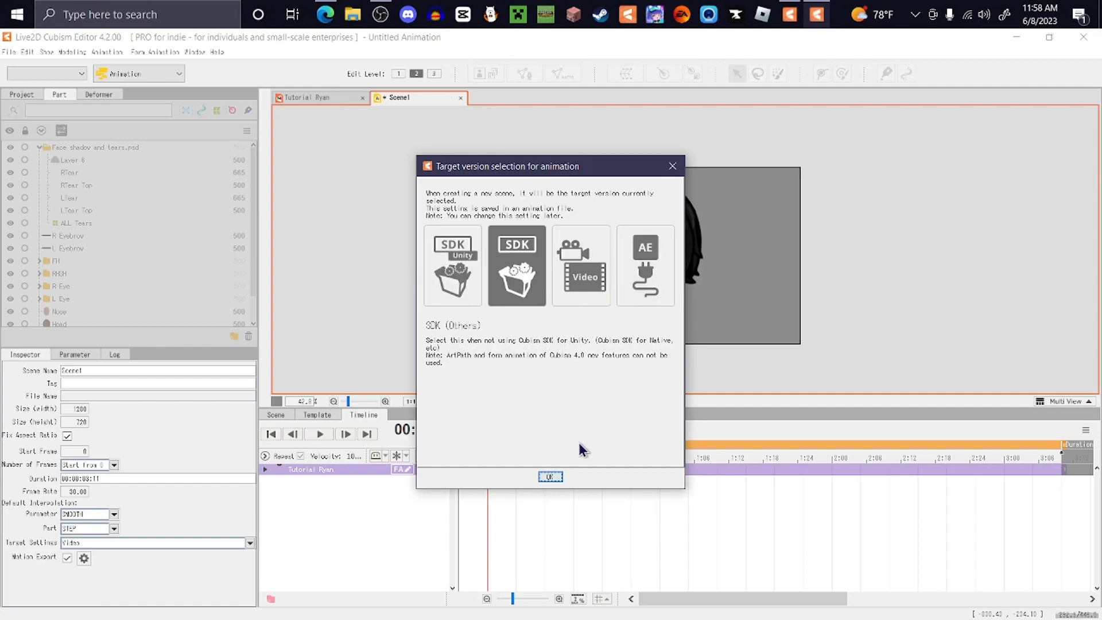
pyautogui.click(672, 166)
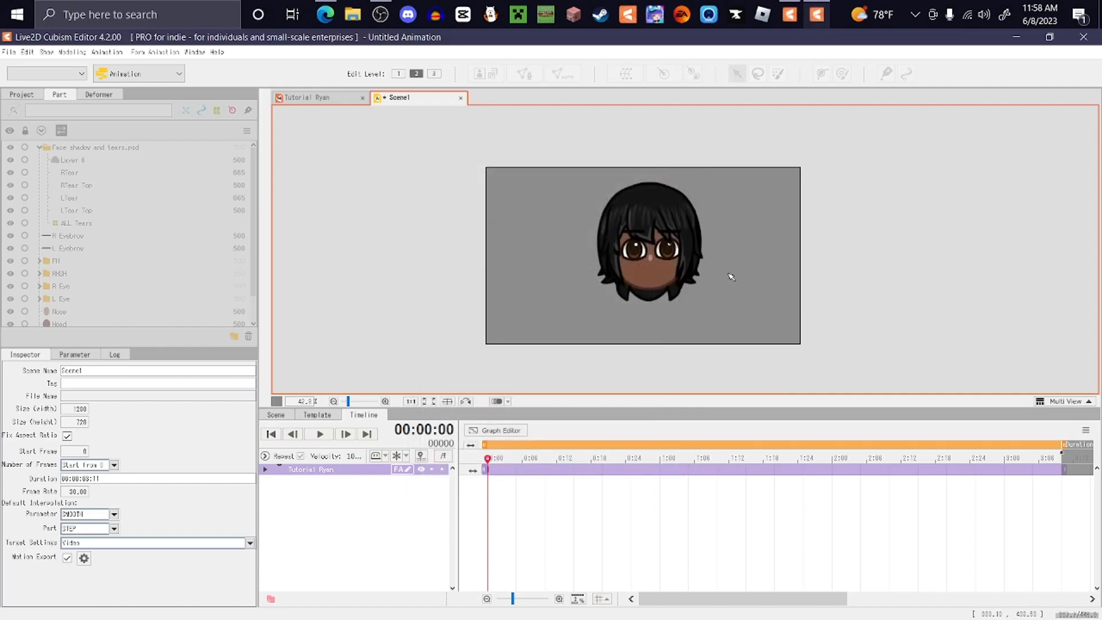
# Expand the Tutorial Ryan track's Live2D Parameters in the timeline and key all of them at frame 0
pyautogui.scroll(1, 678, 236)
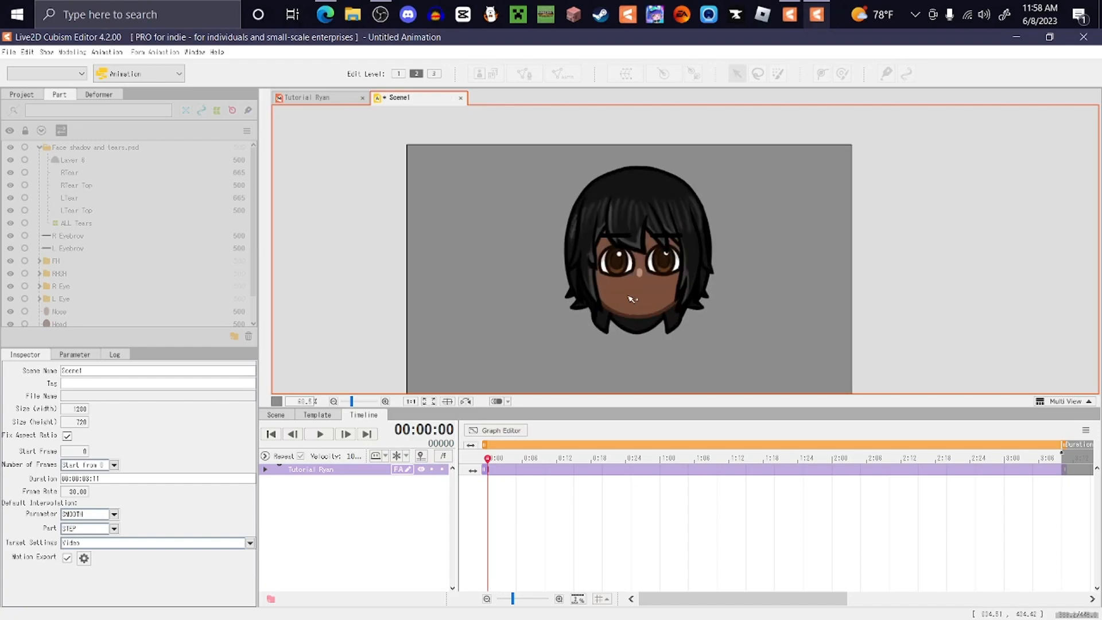
pyautogui.scroll(1, 746, 321)
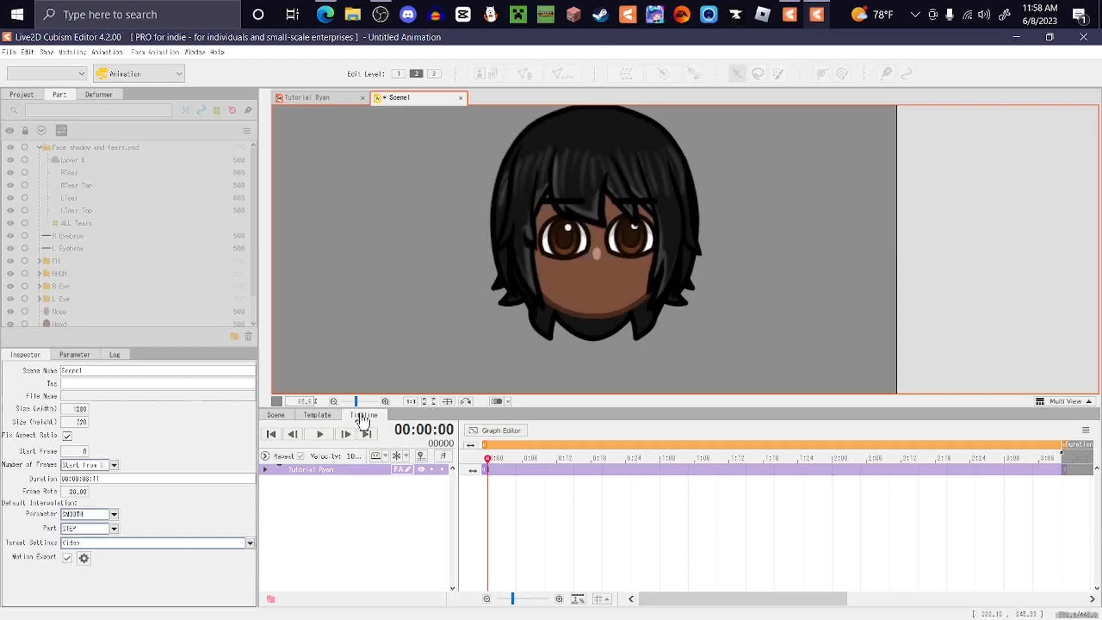
pyautogui.click(266, 469)
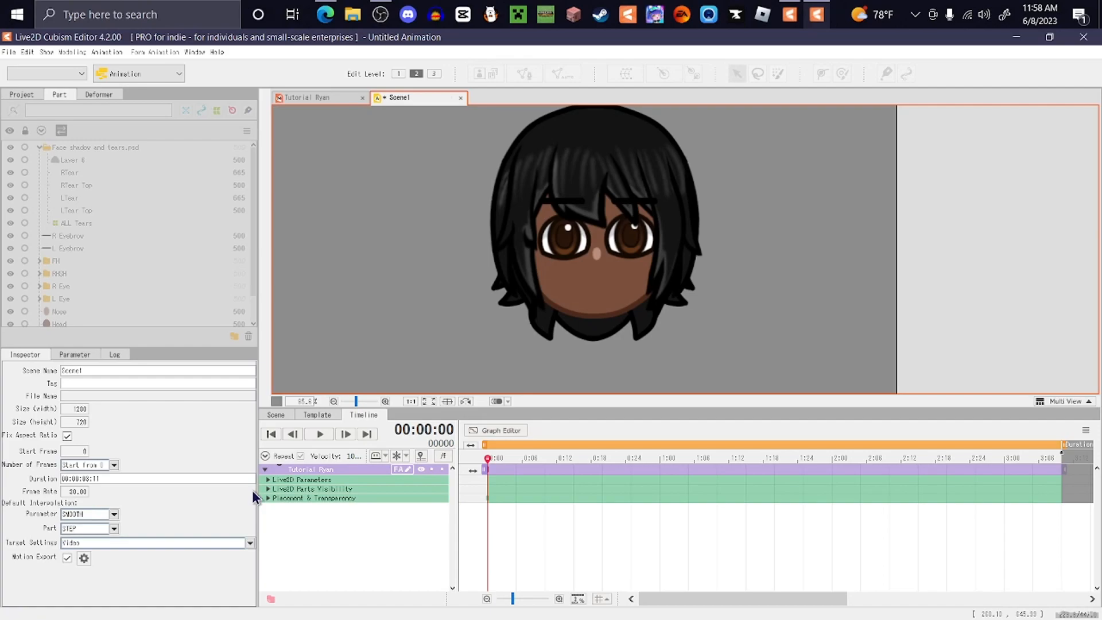
pyautogui.click(269, 480)
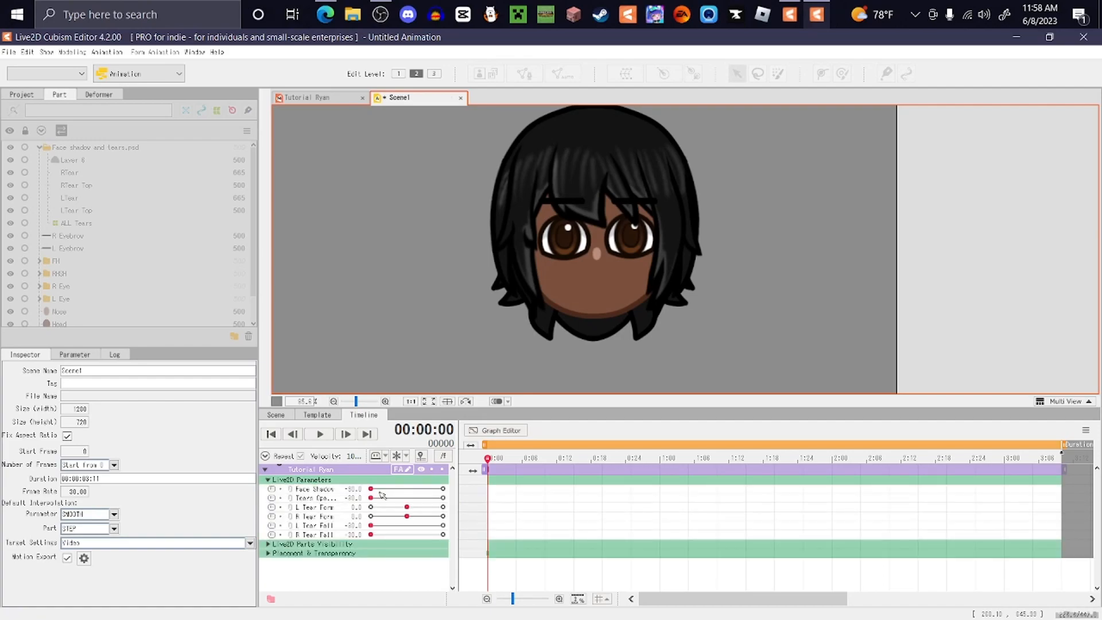
pyautogui.click(492, 481)
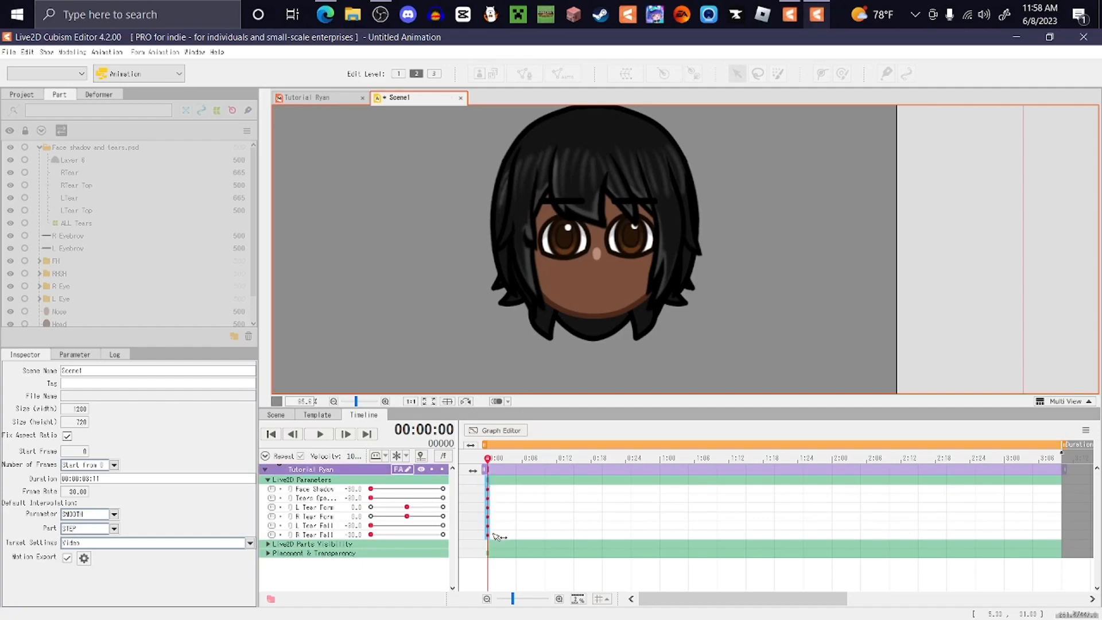
pyautogui.click(479, 548)
# Set Face Shadow and Tears Opacity to 30 at frame 0 of the animation
pyautogui.scroll(-2, 454, 262)
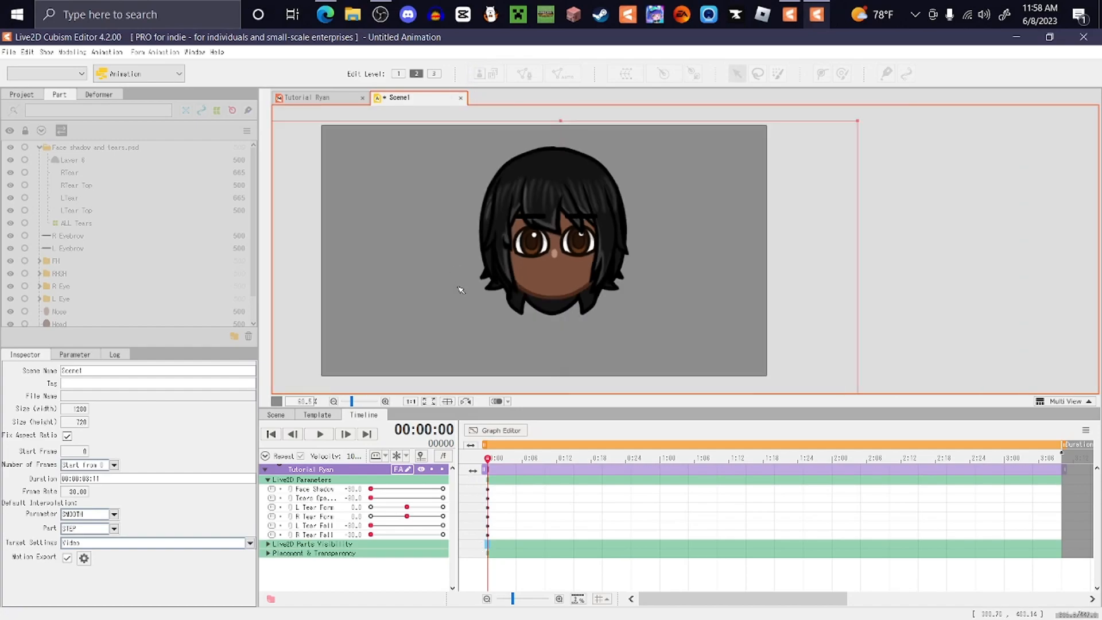
pyautogui.scroll(2, 518, 139)
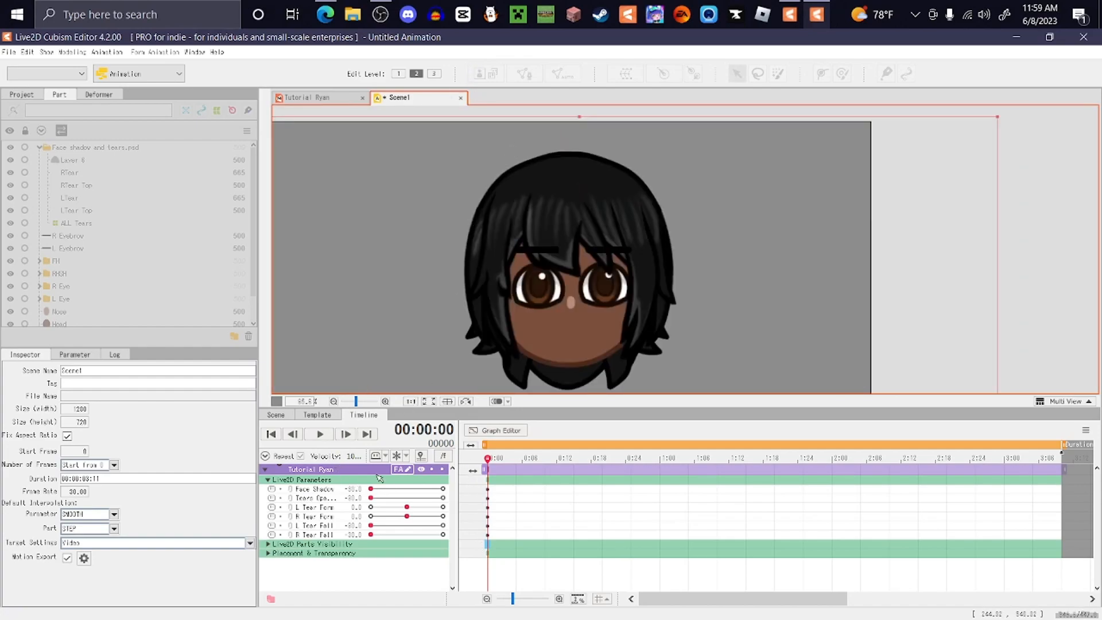
pyautogui.moveTo(372, 489); pyautogui.dragTo(526, 500)
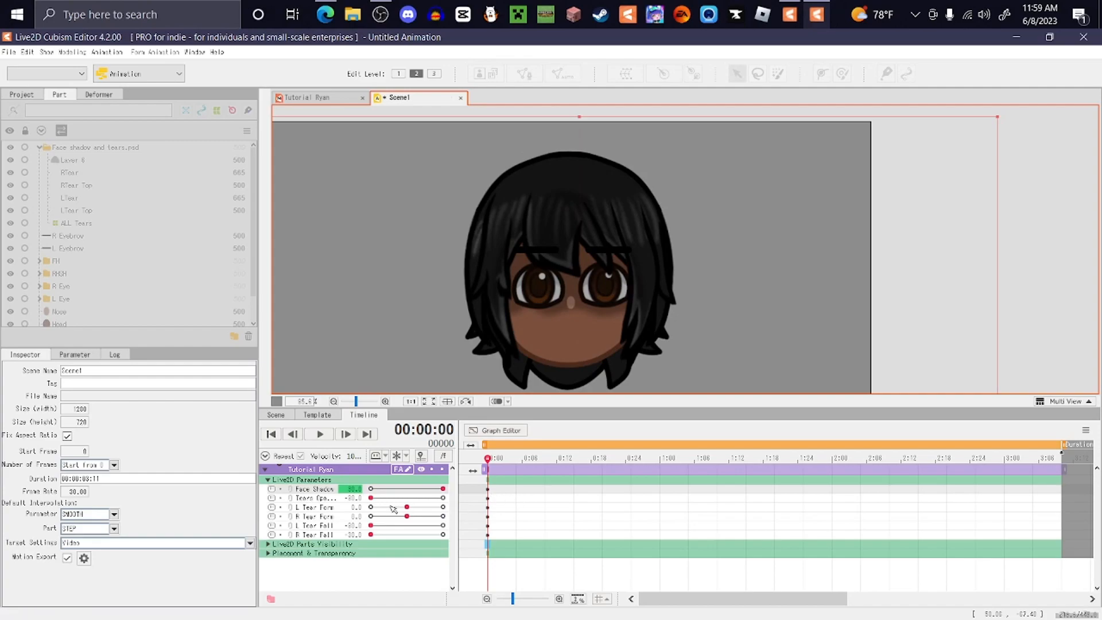
pyautogui.moveTo(400, 500); pyautogui.dragTo(505, 505)
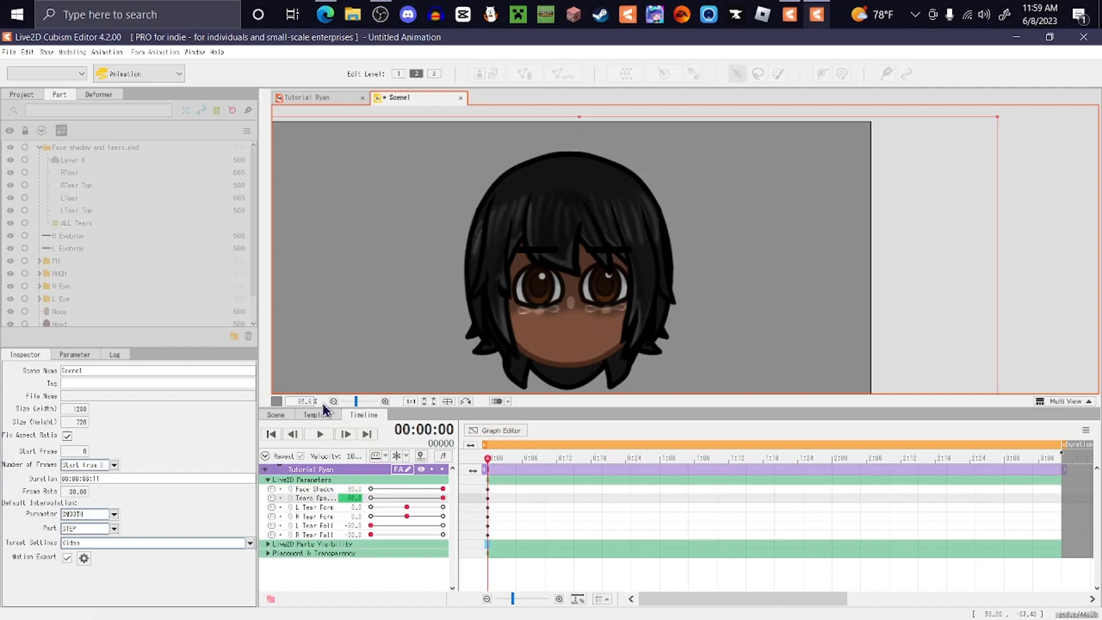
# Key L Tear Fall at -30 on frame 13 and R Tear Fall at -30 on frame 21
pyautogui.click(320, 438)
pyautogui.click(320, 437)
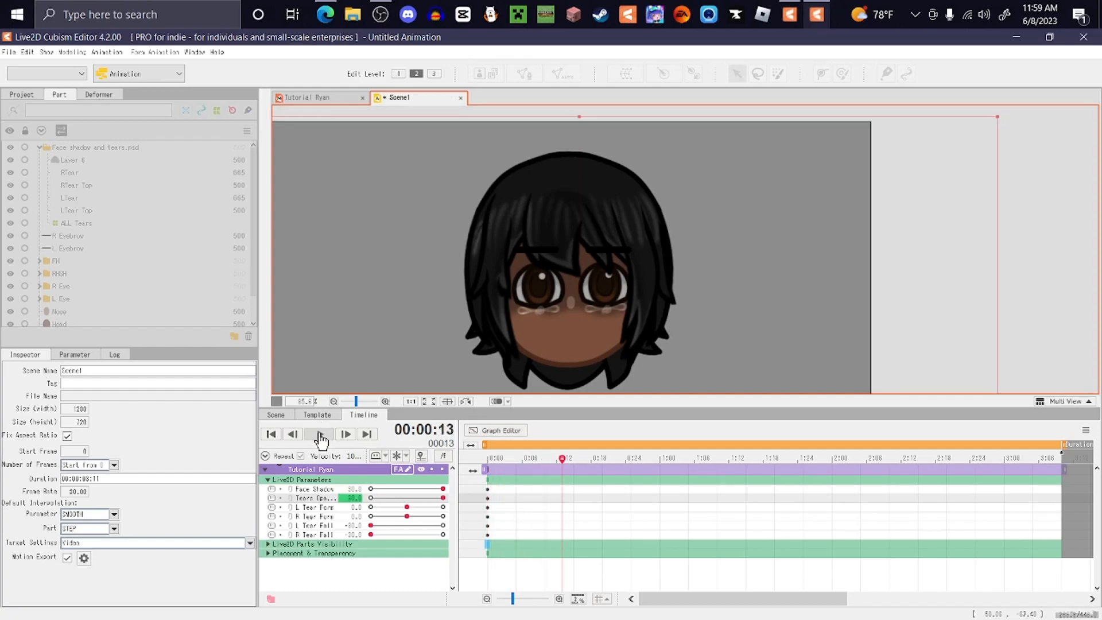
pyautogui.click(348, 526)
pyautogui.click(332, 527)
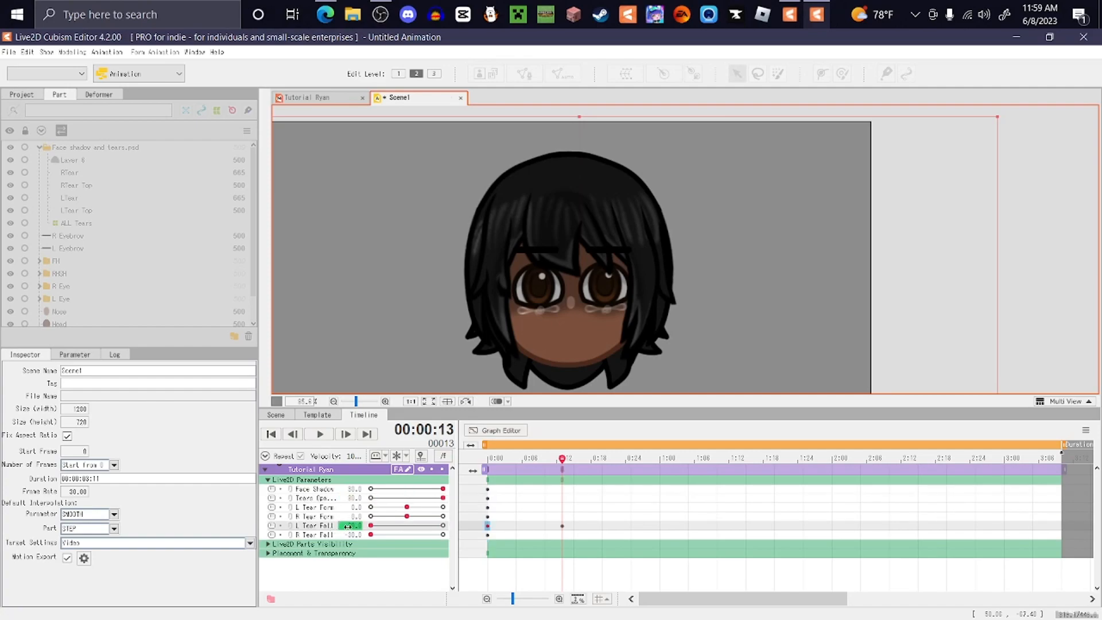
pyautogui.click(328, 527)
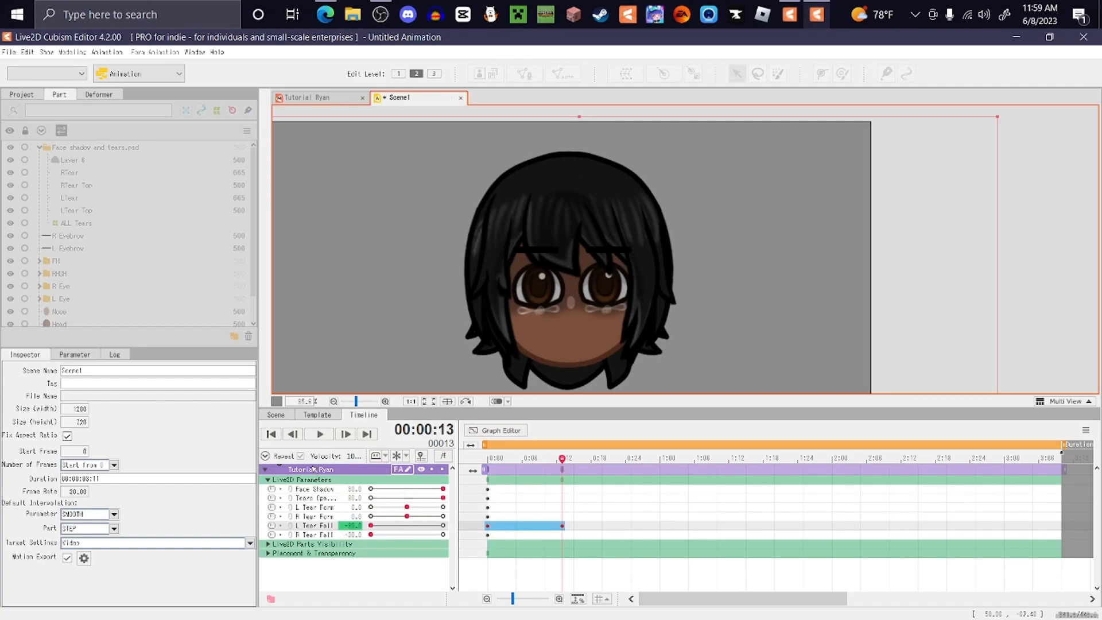
pyautogui.click(319, 434)
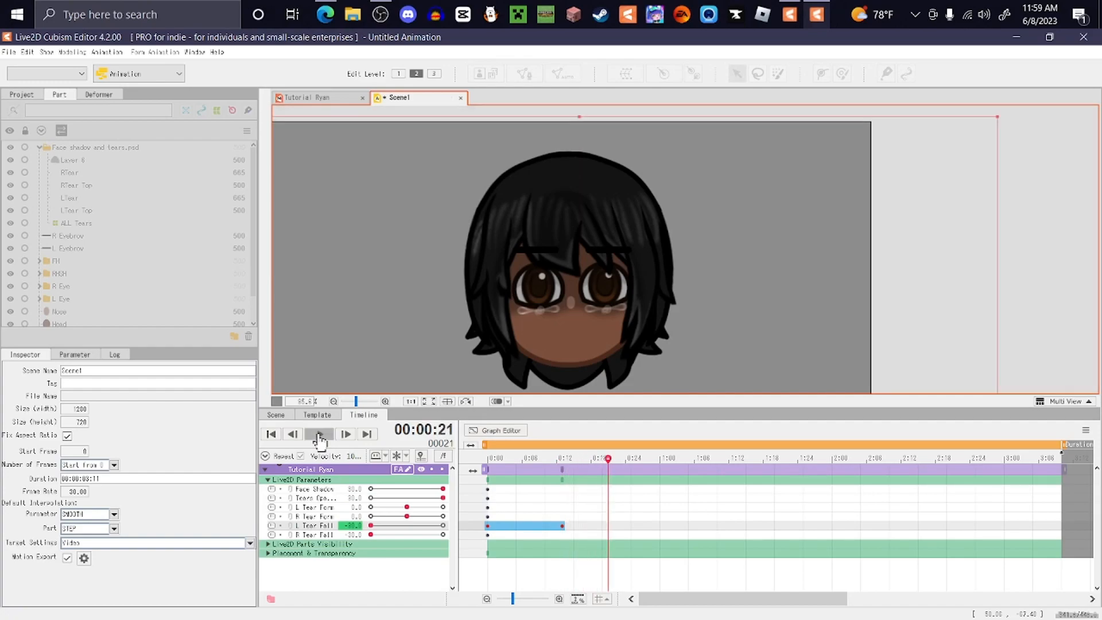
pyautogui.click(356, 535)
# Set L Tear Fall to 30 at frame 29 and R Tear Fall to 30 at frame 34
pyautogui.click(516, 516)
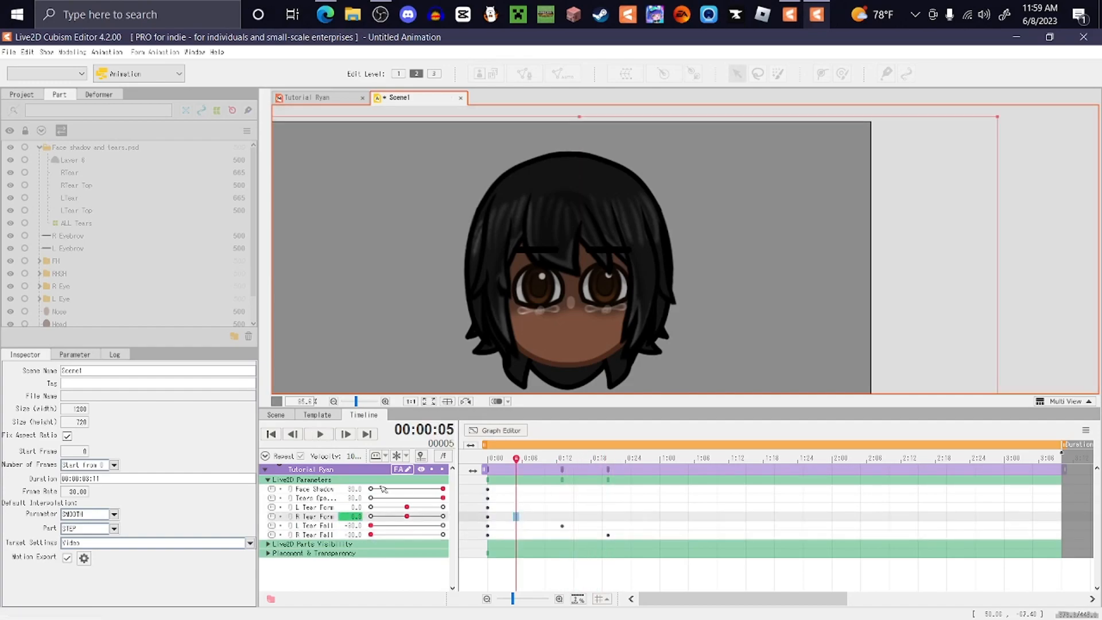
pyautogui.click(319, 435)
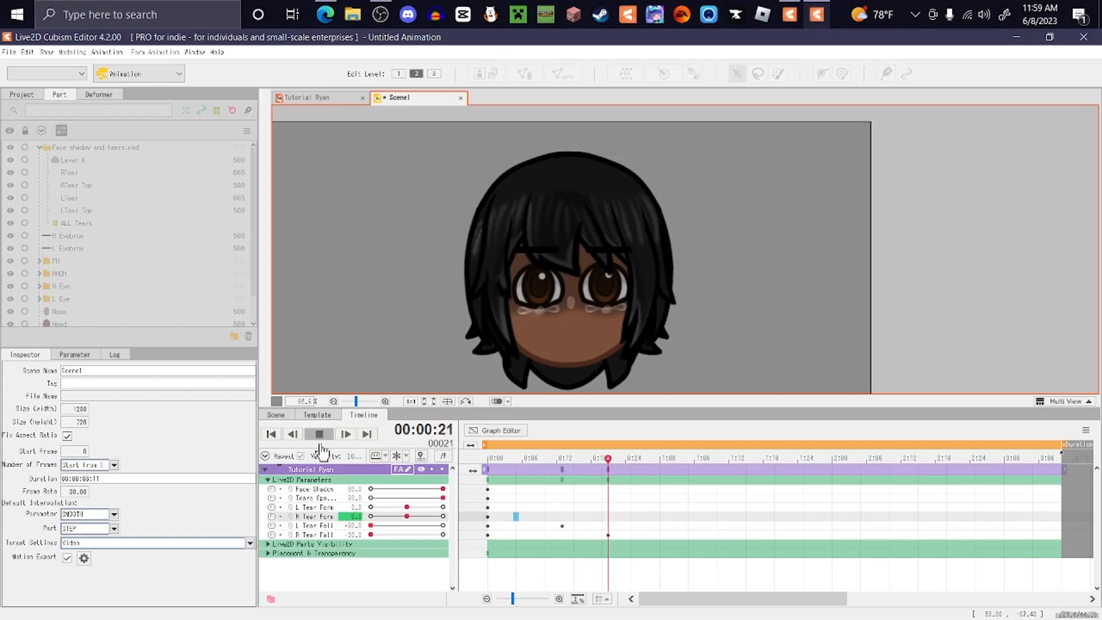
pyautogui.click(442, 526)
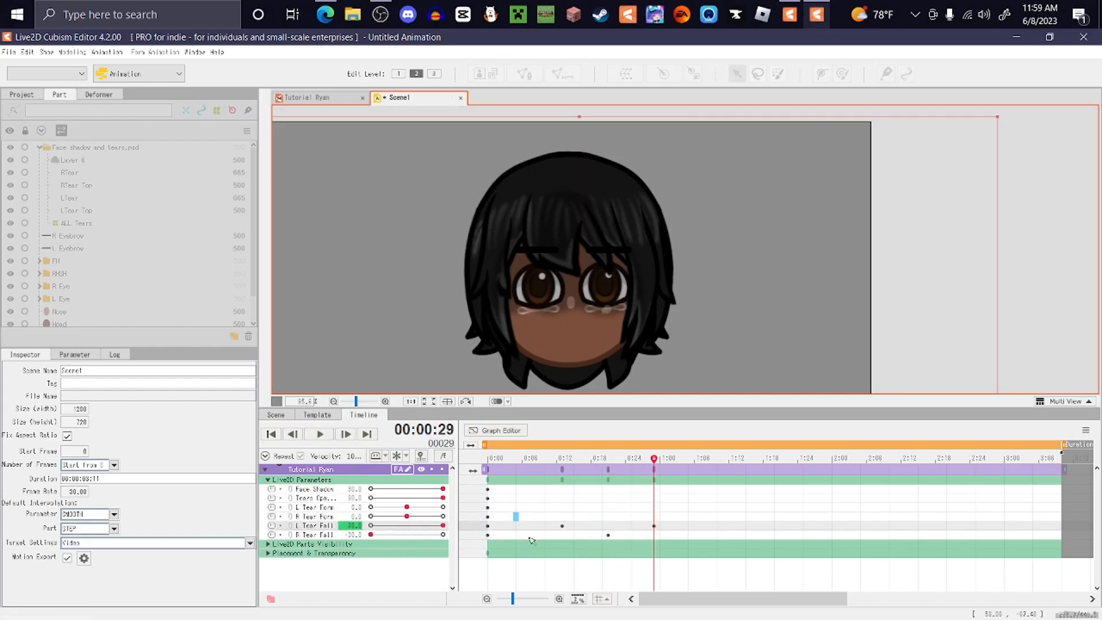
pyautogui.click(683, 535)
pyautogui.click(443, 535)
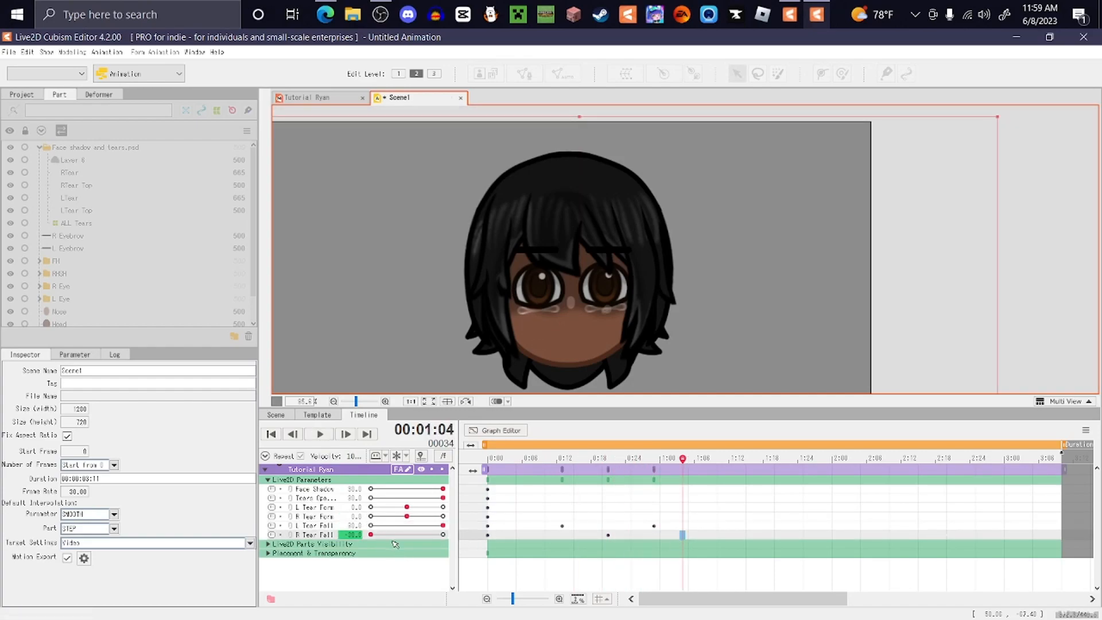
# Play the animation from the first frame to check the falling tears, and stop it
pyautogui.click(271, 435)
pyautogui.click(320, 434)
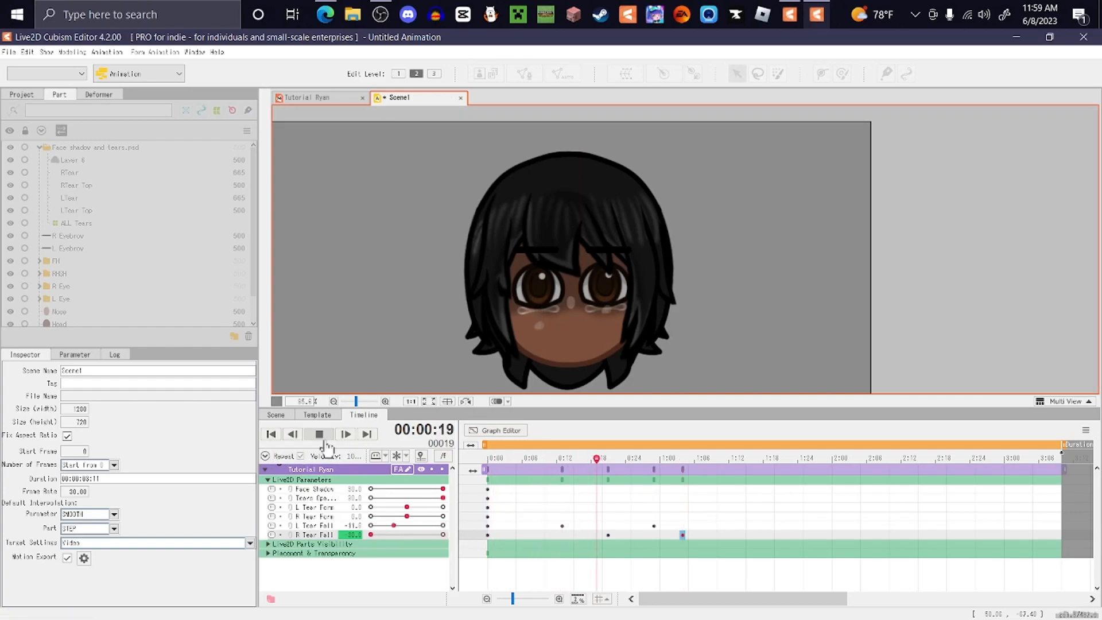
pyautogui.click(319, 434)
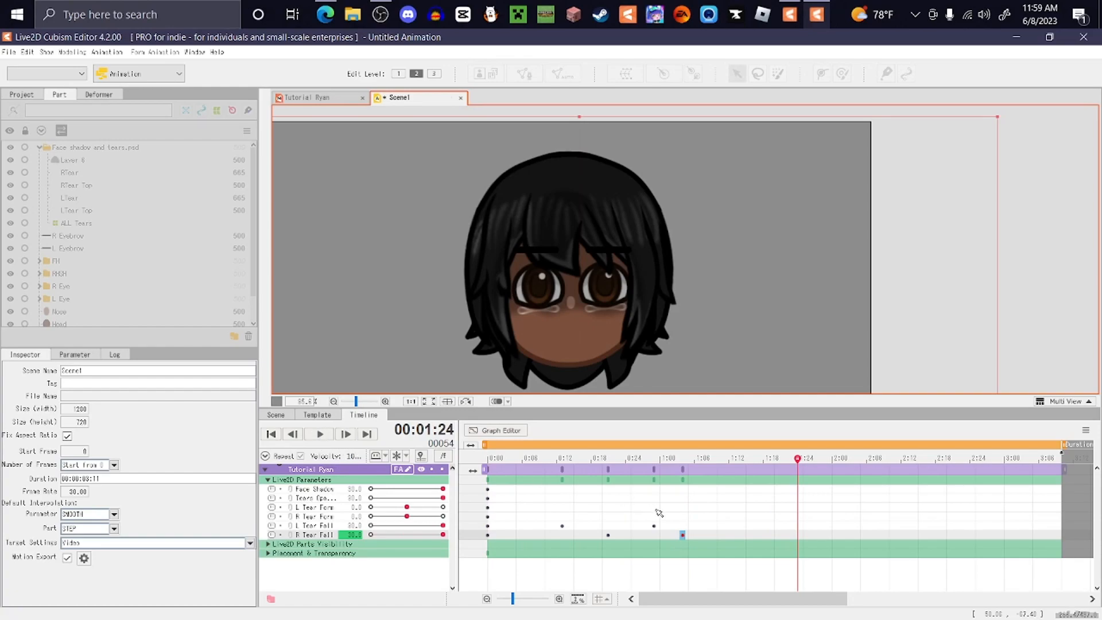
# Key L Tear Form at 0 on frame 12 and R Tear Form at 0 on frame 16
pyautogui.click(487, 509)
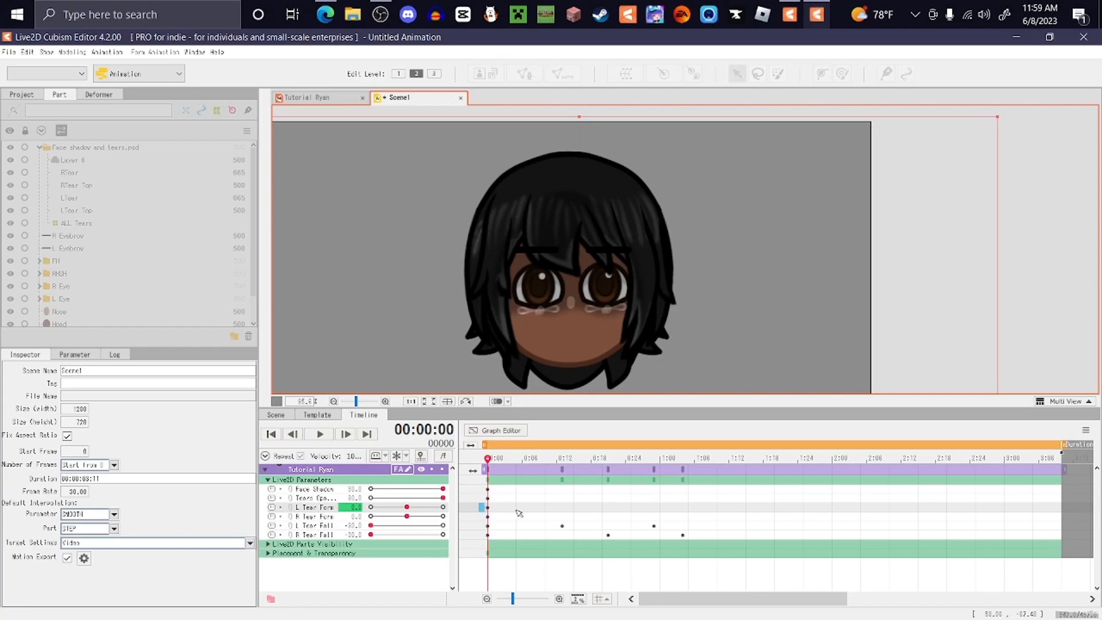
pyautogui.click(556, 507)
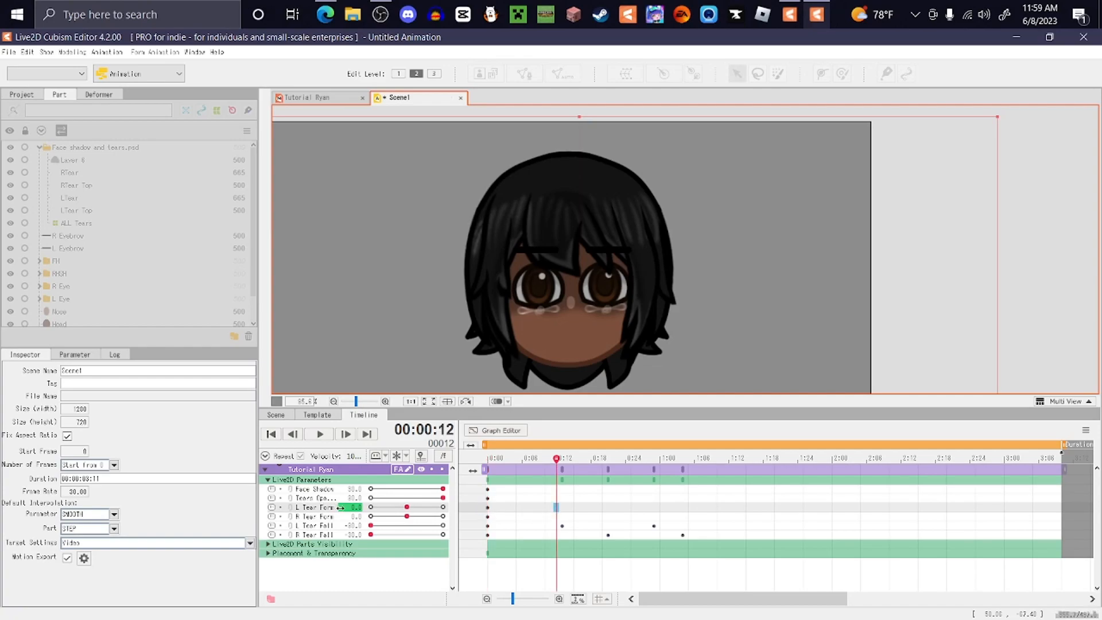
pyautogui.click(353, 507)
pyautogui.click(353, 517)
pyautogui.click(326, 518)
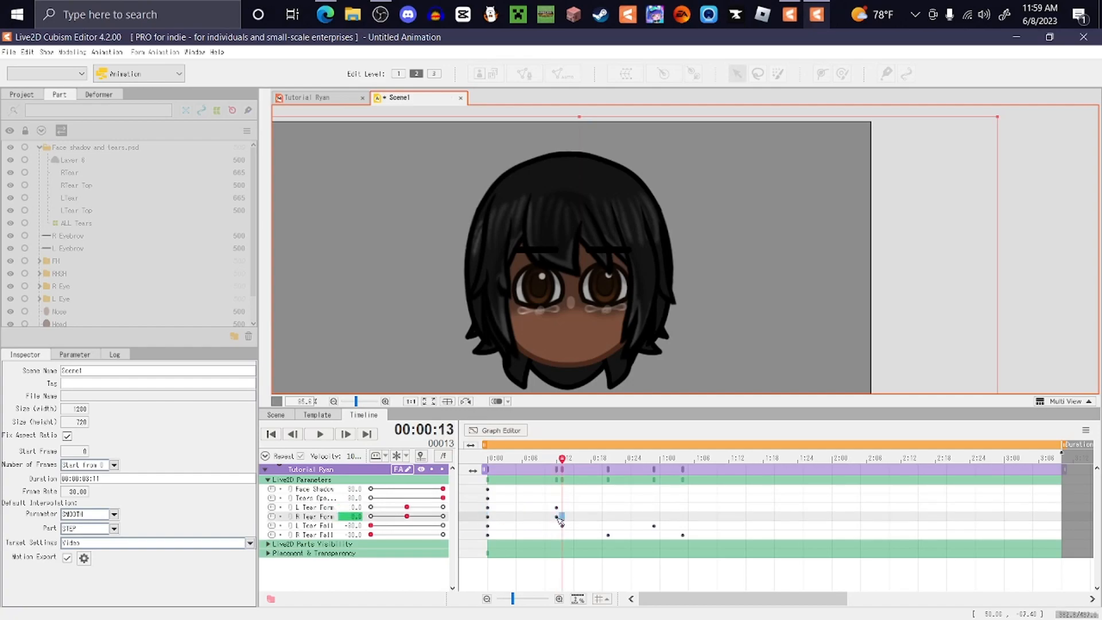
pyautogui.moveTo(558, 518); pyautogui.dragTo(623, 511)
# Key L Tear Form at 30 on frame 23 and R Tear Form at -30 on frame 22
pyautogui.moveTo(404, 509); pyautogui.dragTo(418, 510)
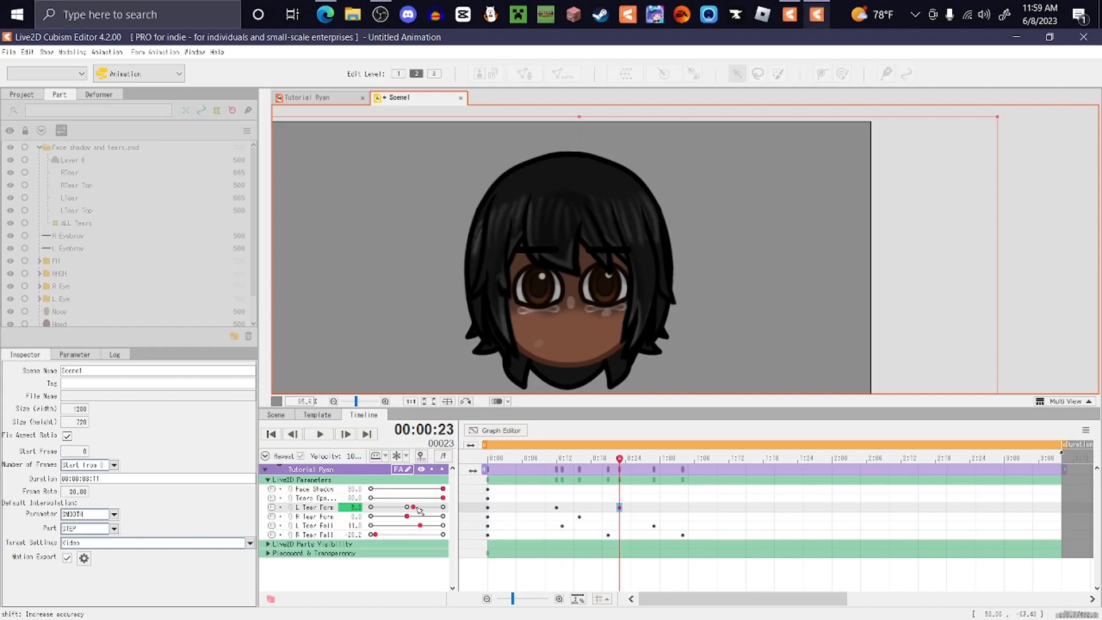
pyautogui.click(614, 517)
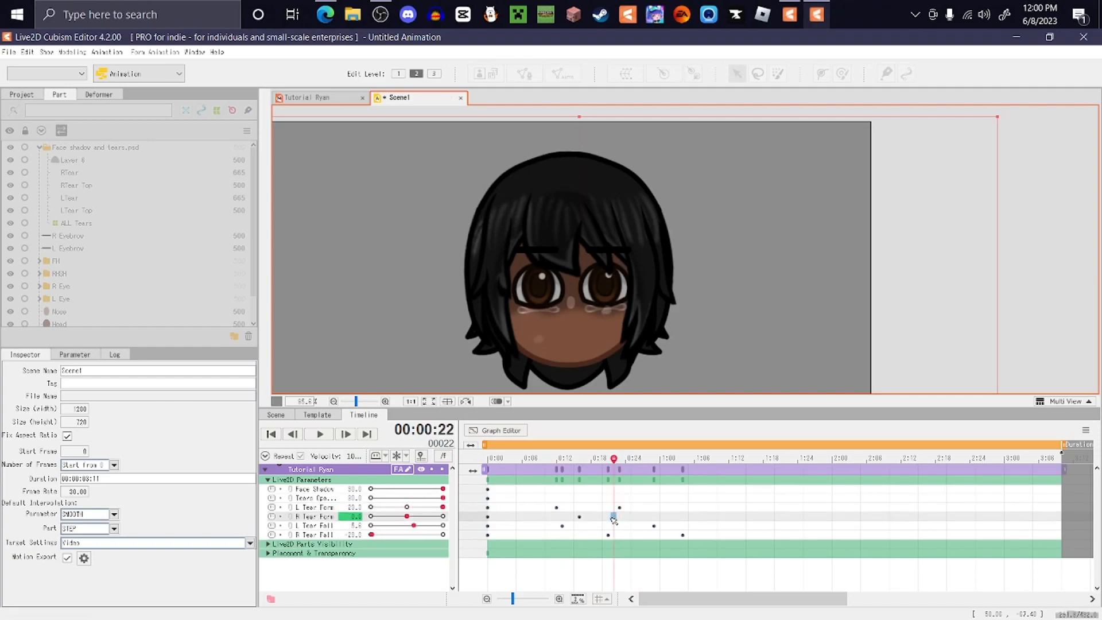
pyautogui.moveTo(394, 519); pyautogui.dragTo(321, 521)
# Play the animation from the first frame to check the tear wobble, and stop it
pyautogui.click(522, 507)
pyautogui.click(272, 434)
pyautogui.click(320, 435)
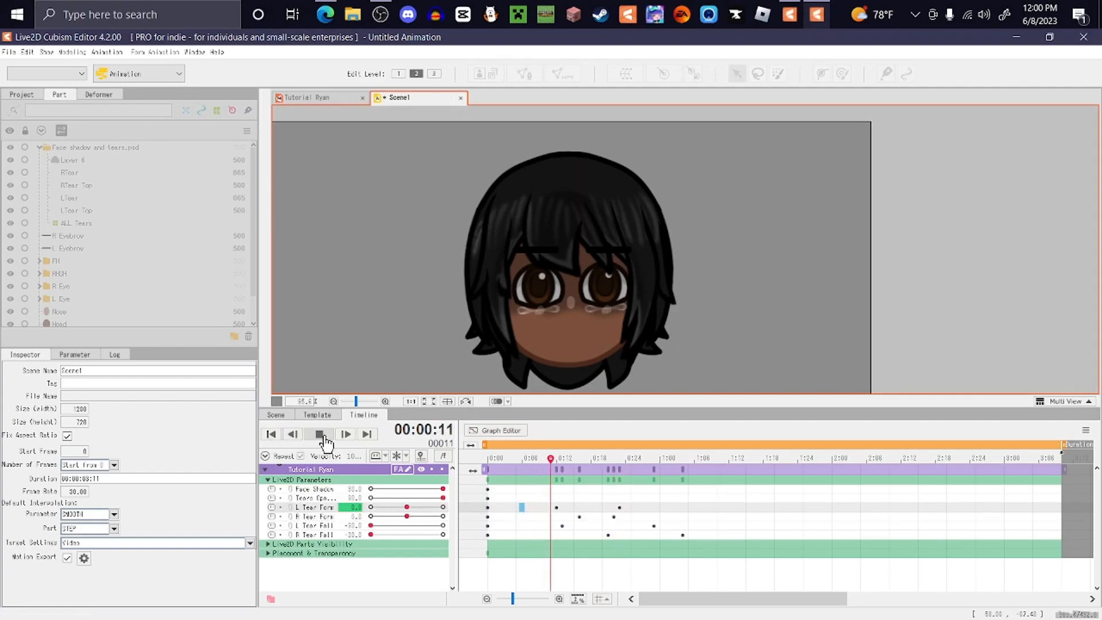
pyautogui.click(323, 437)
# Key L Tear Form at -30 on frame 30 and R Tear Form at 30 on frame 36, and play the animation from frame 8
pyautogui.click(660, 508)
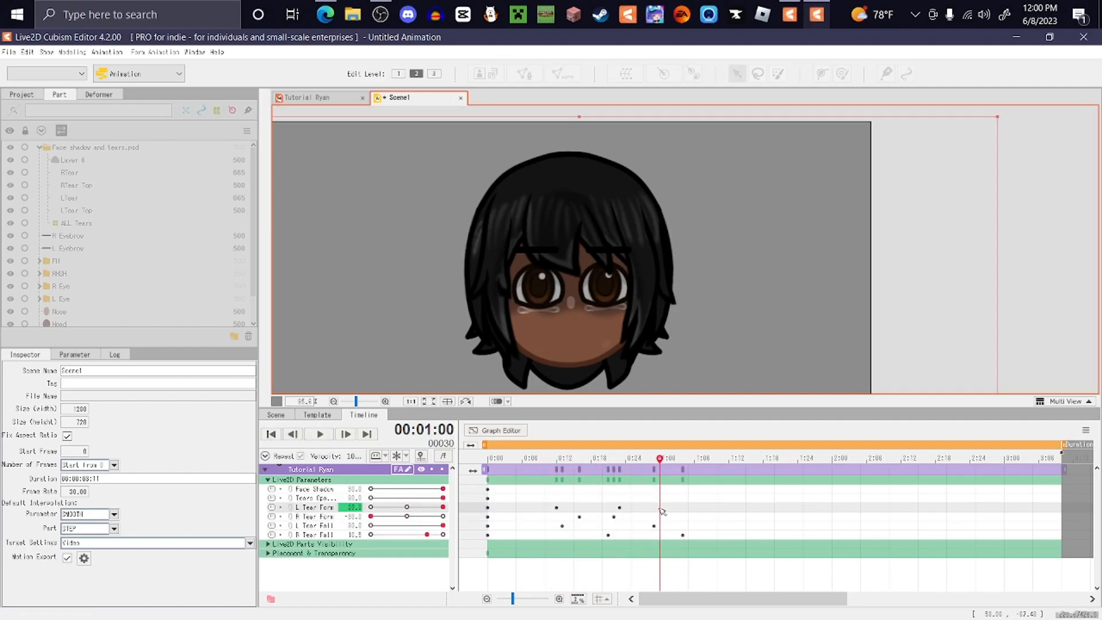
pyautogui.moveTo(405, 507); pyautogui.dragTo(373, 509)
pyautogui.click(695, 516)
pyautogui.click(443, 517)
pyautogui.click(534, 526)
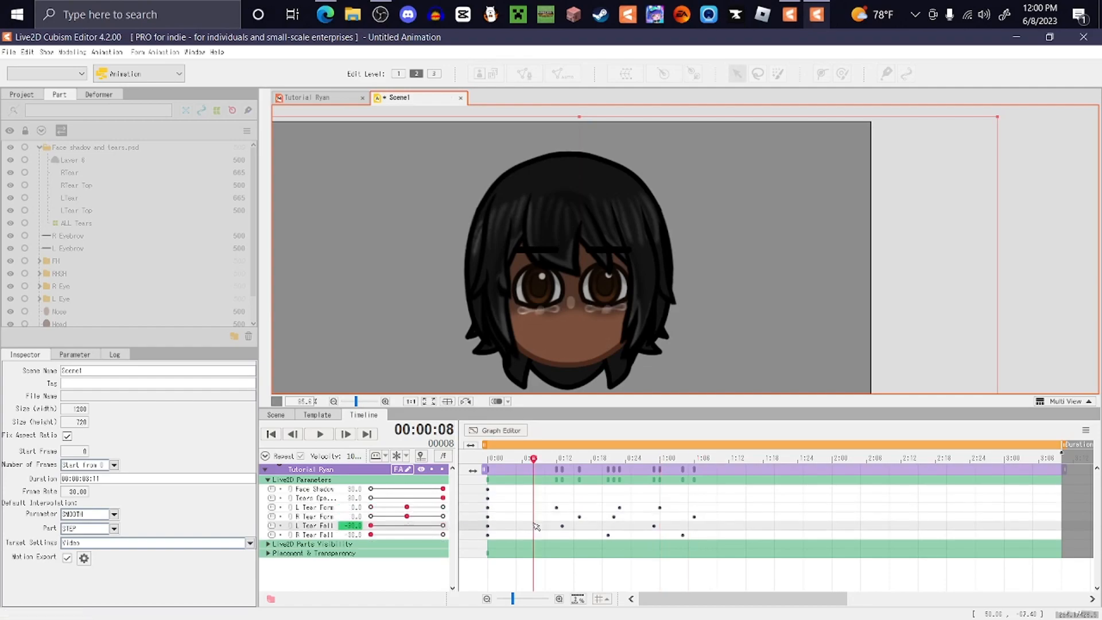
pyautogui.click(322, 438)
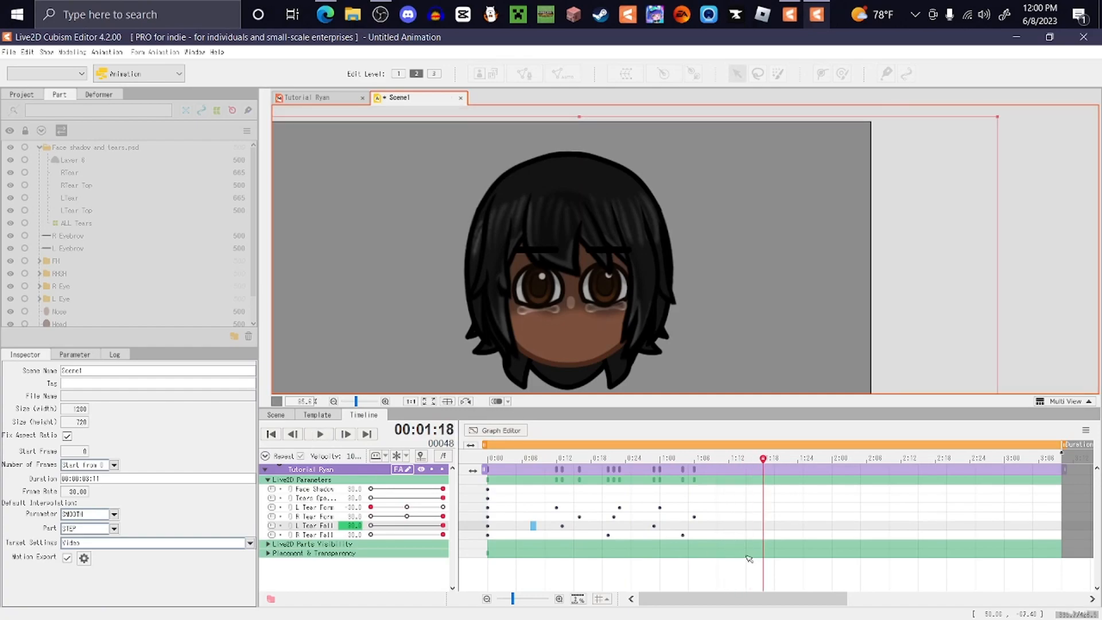
# Copy the L and R Tear Form and Tear Fall keyframes between frames 9 and 37 and paste them at frame 46
pyautogui.click(540, 508)
pyautogui.keyDown('shift'); pyautogui.click(702, 538); pyautogui.keyUp('shift')
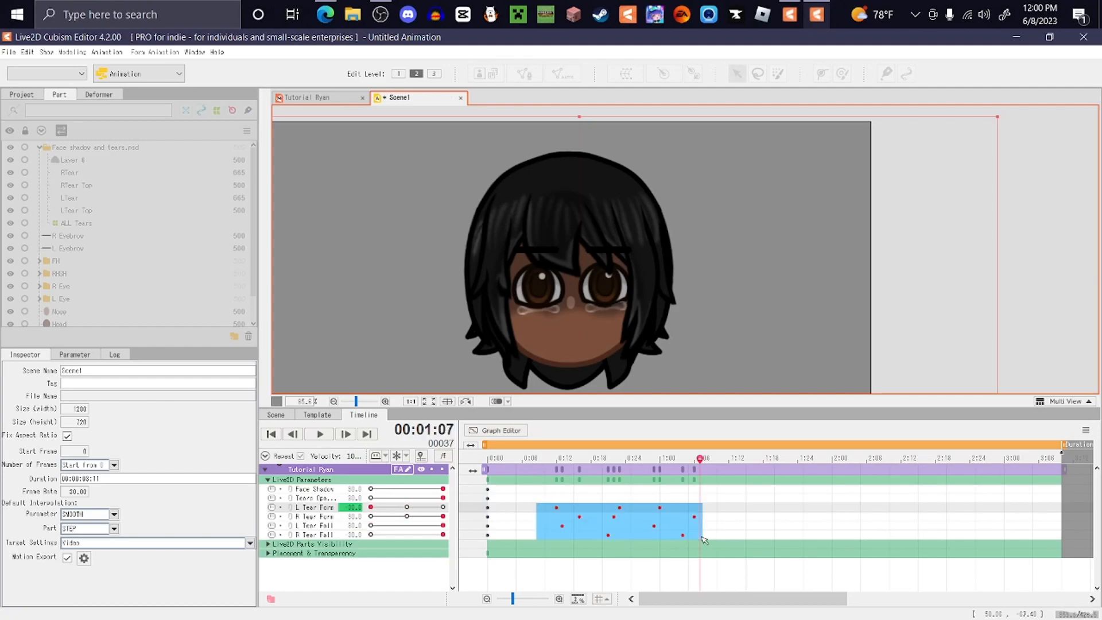
pyautogui.rightClick(701, 538)
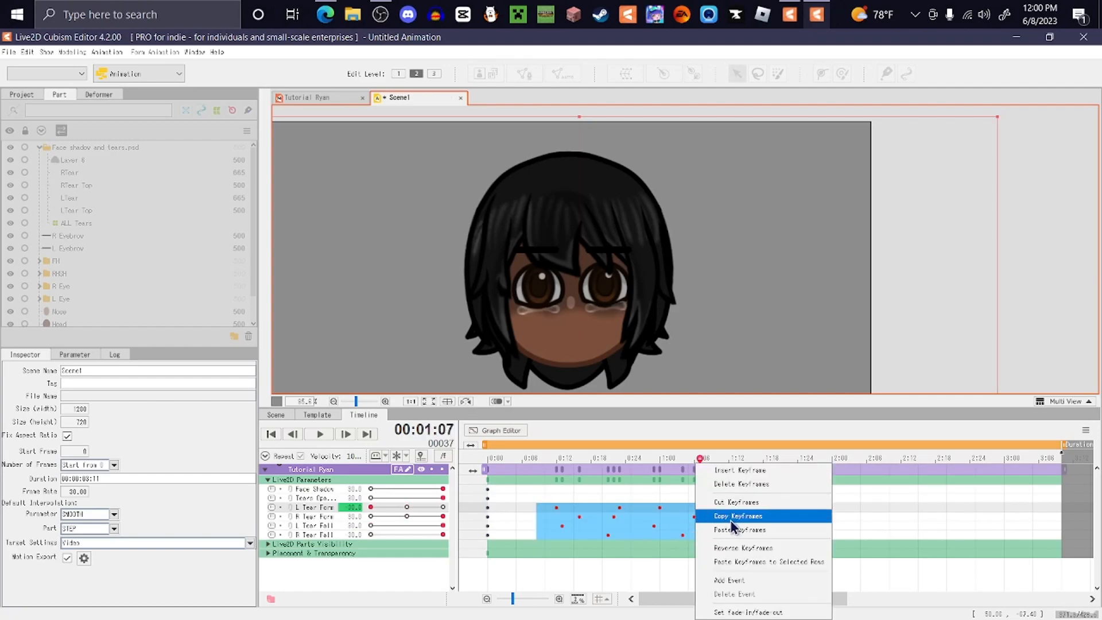
pyautogui.click(735, 522)
pyautogui.rightClick(750, 519)
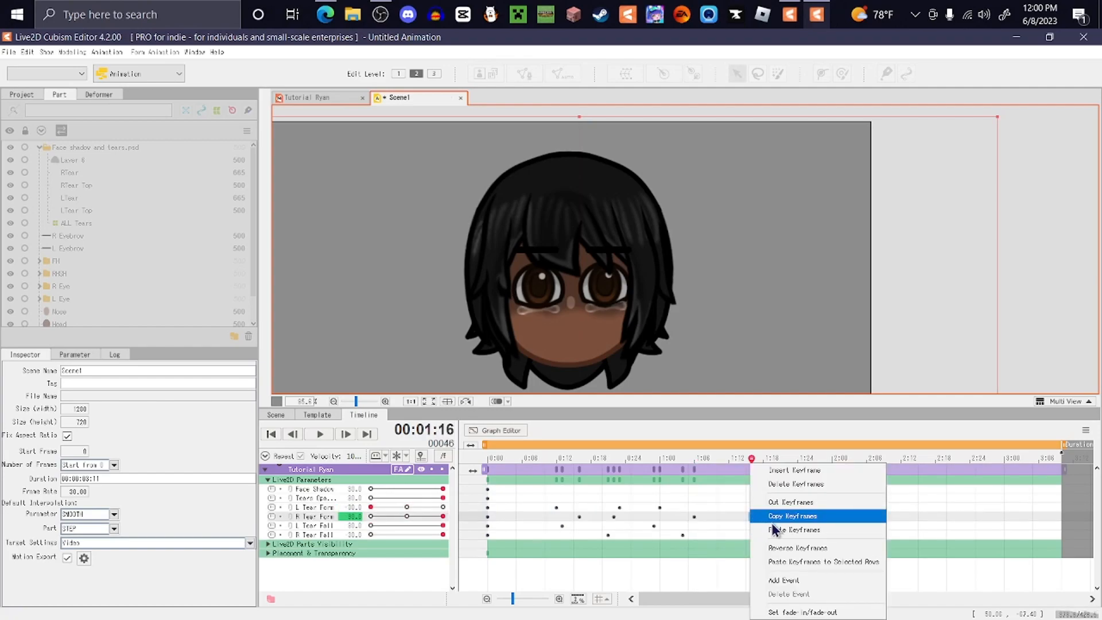
pyautogui.click(772, 523)
# Play the animation through the pasted keyframes to check the repeated tears, and stop it
pyautogui.click(626, 526)
pyautogui.click(321, 434)
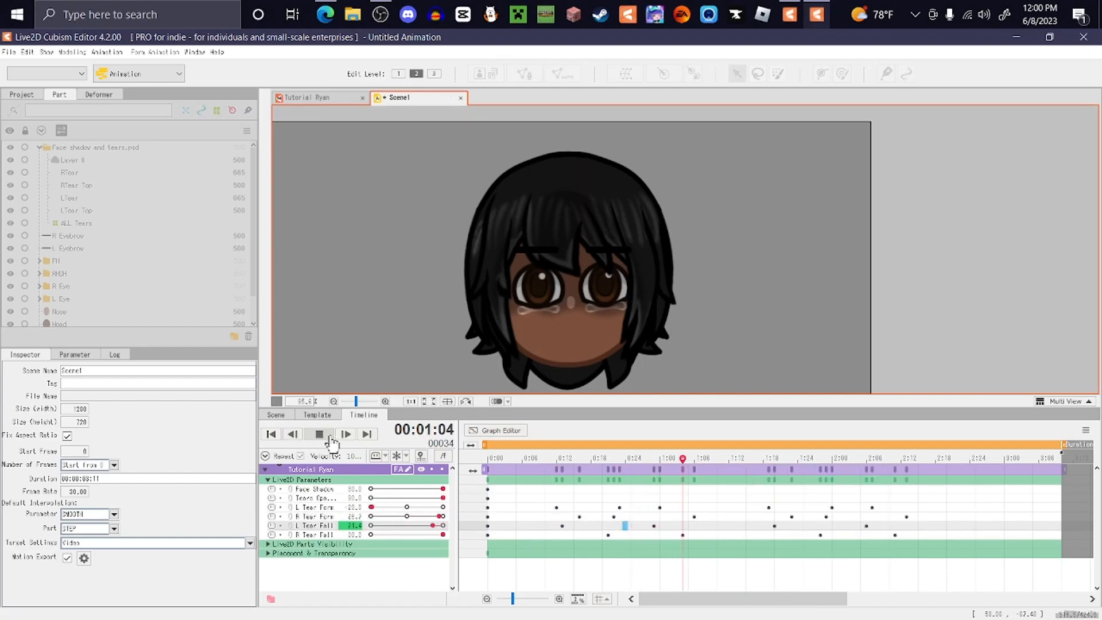
pyautogui.click(320, 435)
pyautogui.scroll(5, 527, 367)
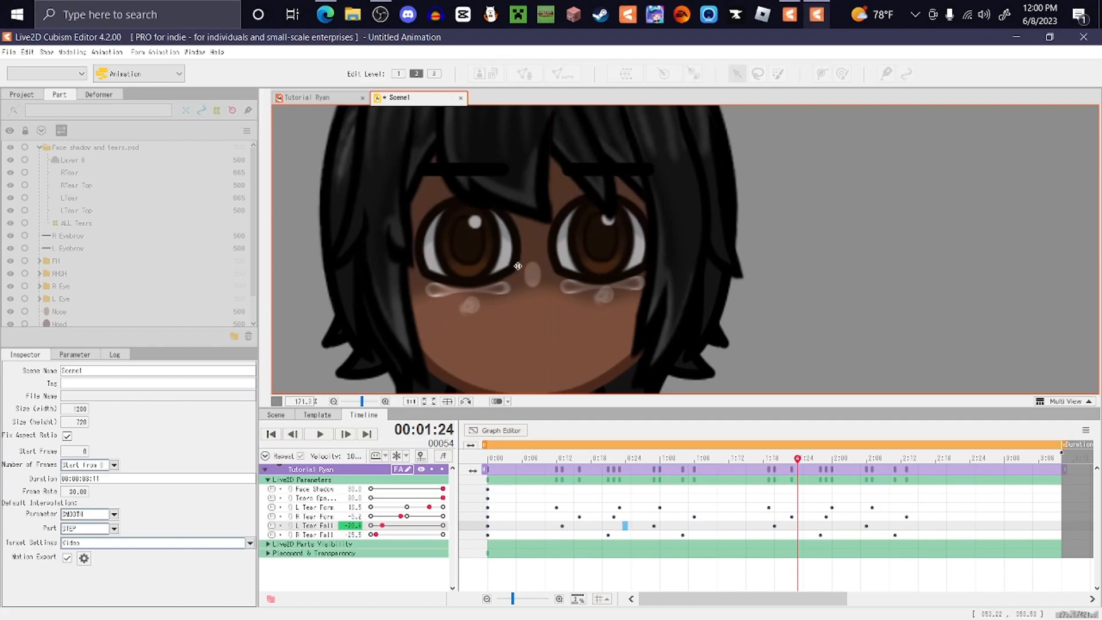
# Reset the fallen tears to the minimum by keying R Tear Fall on frame 35 and L Tear Fall on frame 30
pyautogui.click(701, 508)
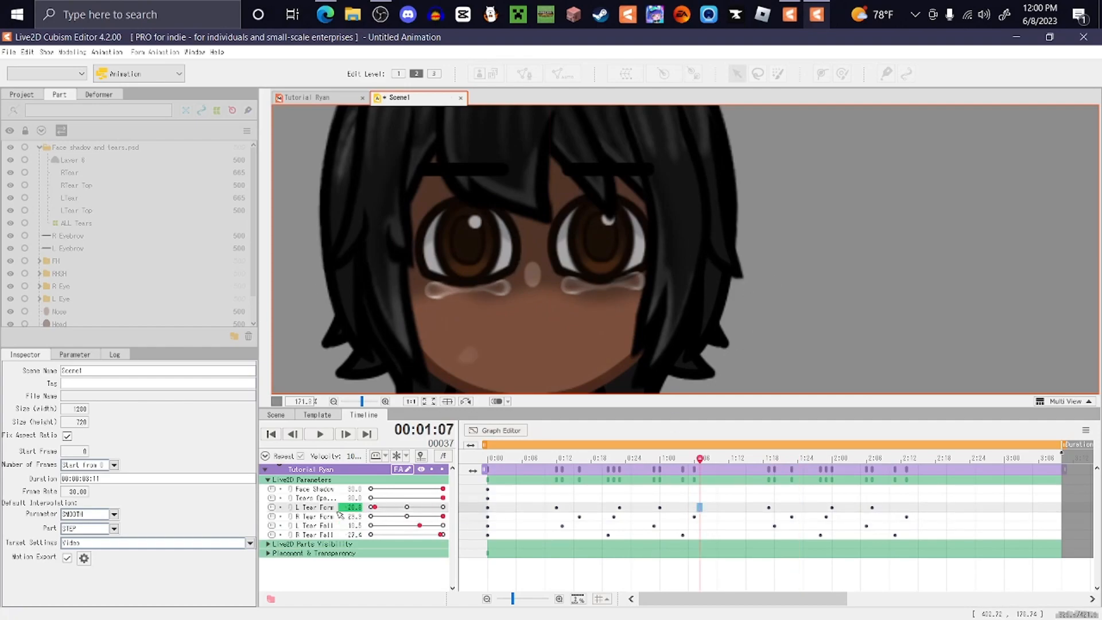
pyautogui.click(314, 534)
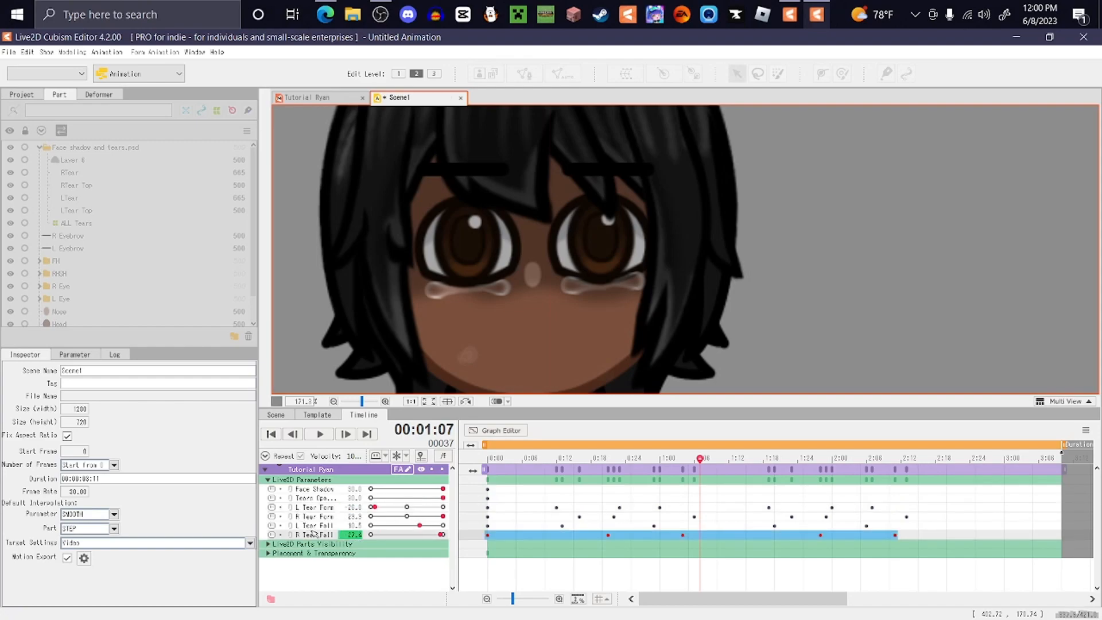
pyautogui.click(689, 535)
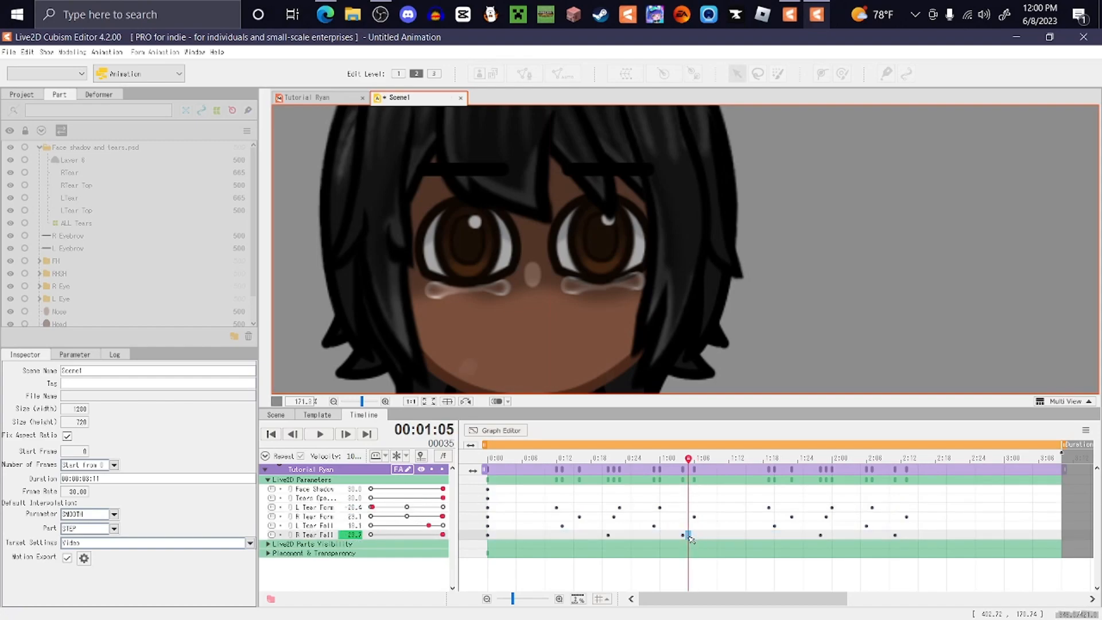
pyautogui.moveTo(387, 537); pyautogui.dragTo(371, 535)
pyautogui.click(313, 526)
pyautogui.click(659, 526)
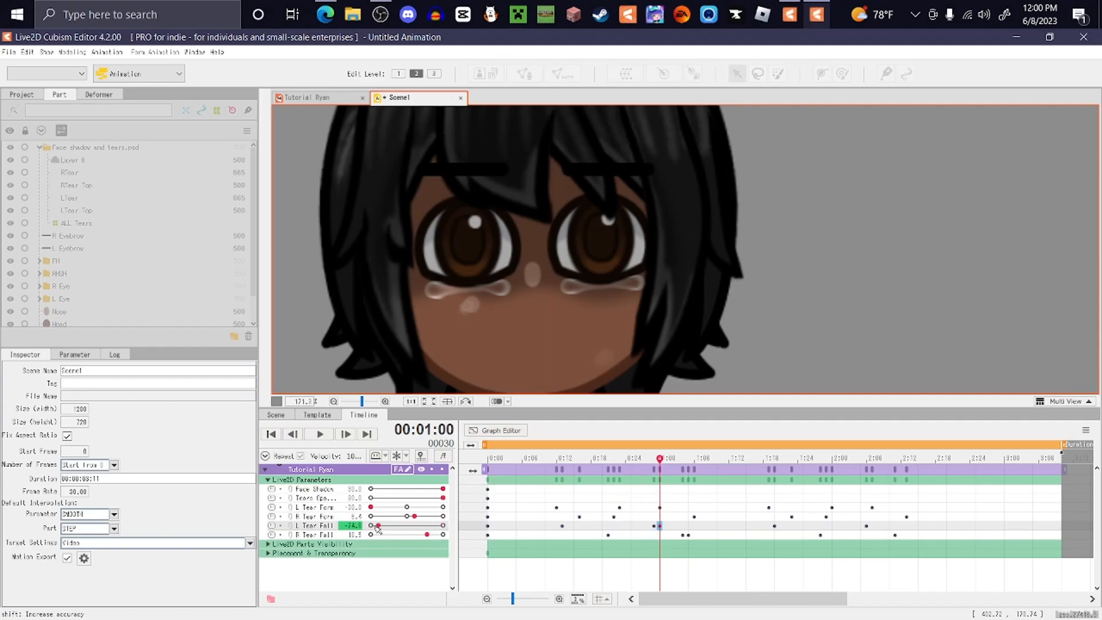
# Play the animation twice from just before the first tear falls to check the tear resets
pyautogui.click(574, 517)
pyautogui.click(320, 435)
pyautogui.click(320, 435)
pyautogui.click(556, 508)
pyautogui.click(321, 436)
pyautogui.click(320, 435)
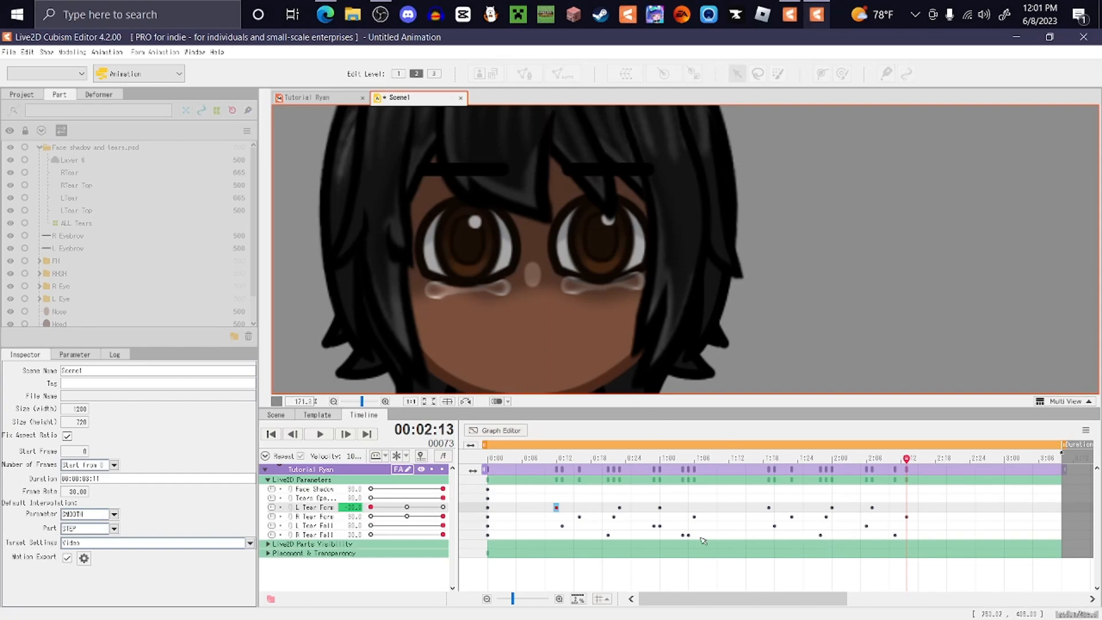
# Key L Tear Fall at -30 on frame 67 and R Tear Fall at -30 on frame 72
pyautogui.click(878, 526)
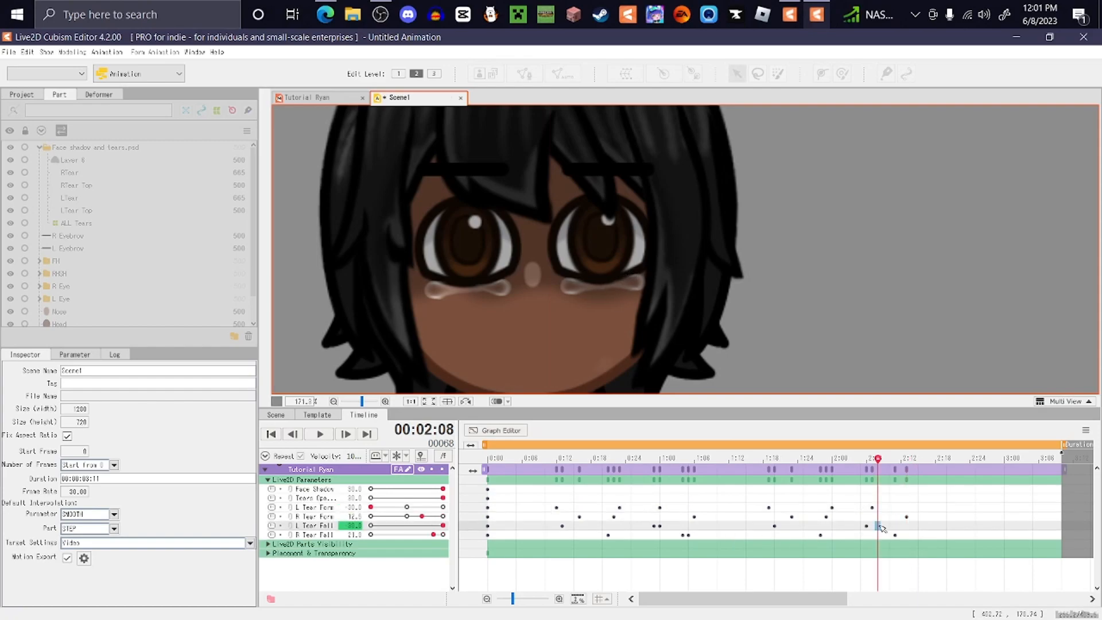
pyautogui.moveTo(878, 527); pyautogui.dragTo(872, 527)
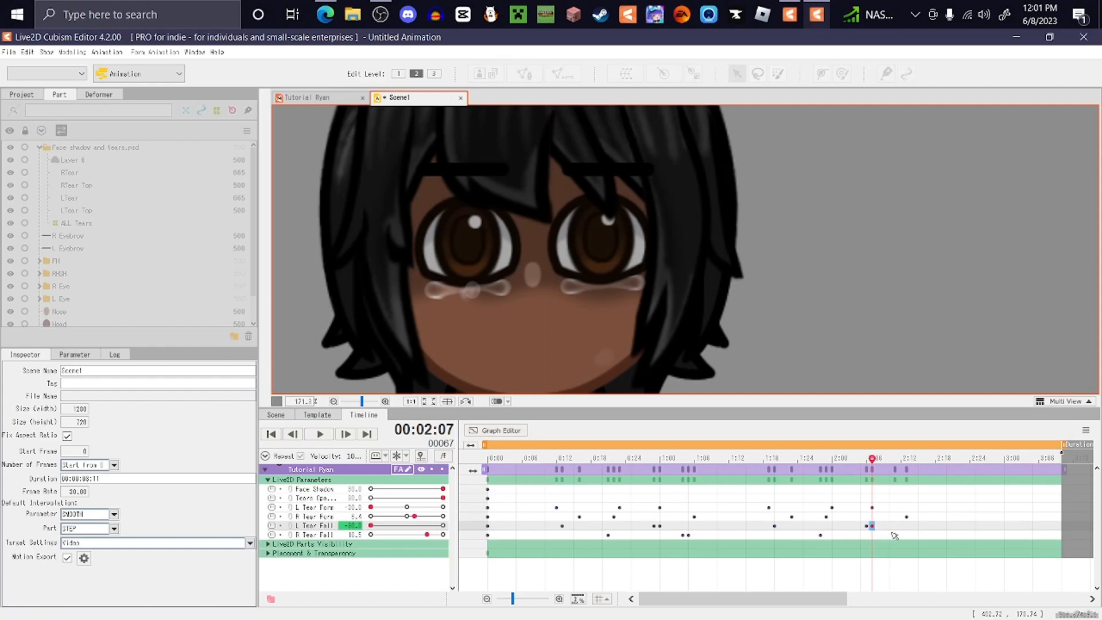
pyautogui.click(318, 535)
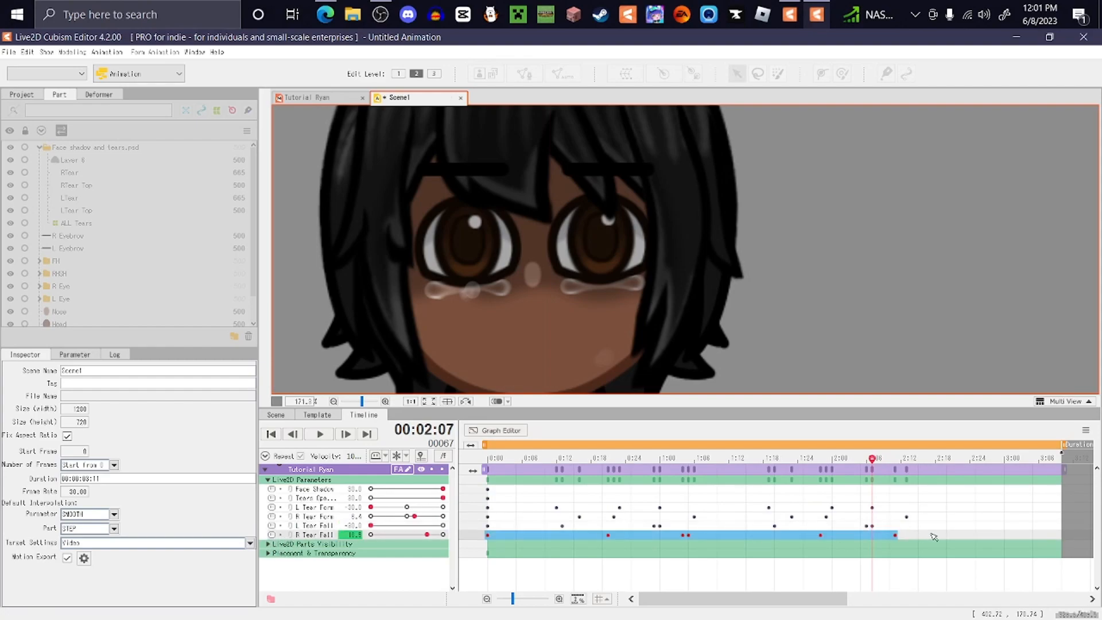
pyautogui.click(907, 535)
pyautogui.click(902, 536)
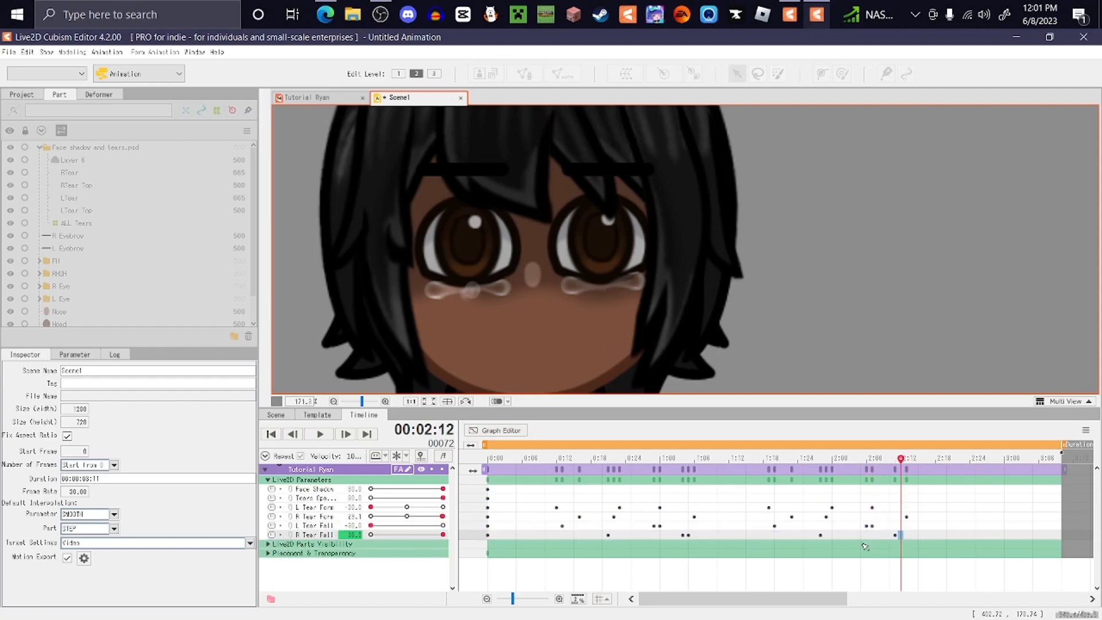
pyautogui.click(311, 536)
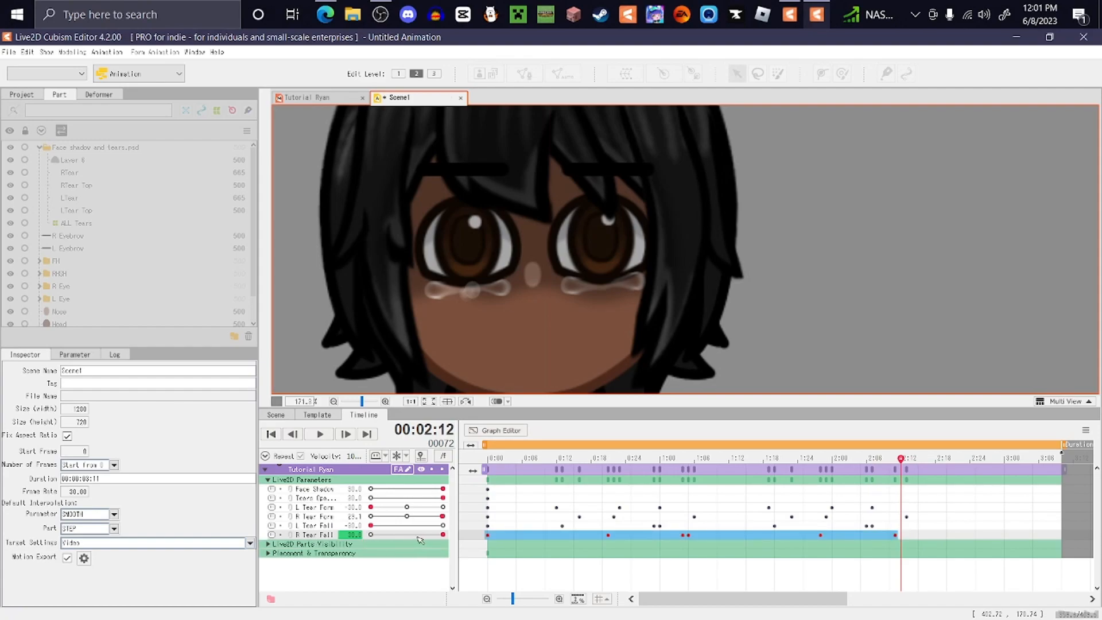
pyautogui.moveTo(406, 536); pyautogui.dragTo(277, 540)
# Copy the L and R Tear Form and Tear Fall keyframes between frames 11 and 74 and paste them at frame 84
pyautogui.click(555, 508)
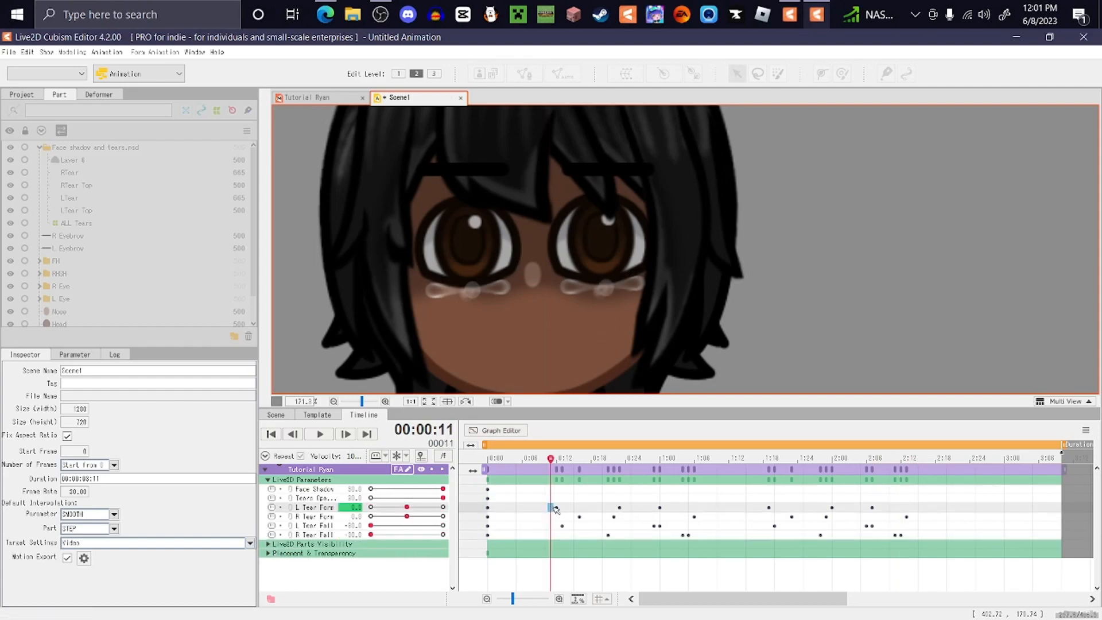
pyautogui.keyDown('shift'); pyautogui.click(914, 539); pyautogui.keyUp('shift')
pyautogui.rightClick(915, 539)
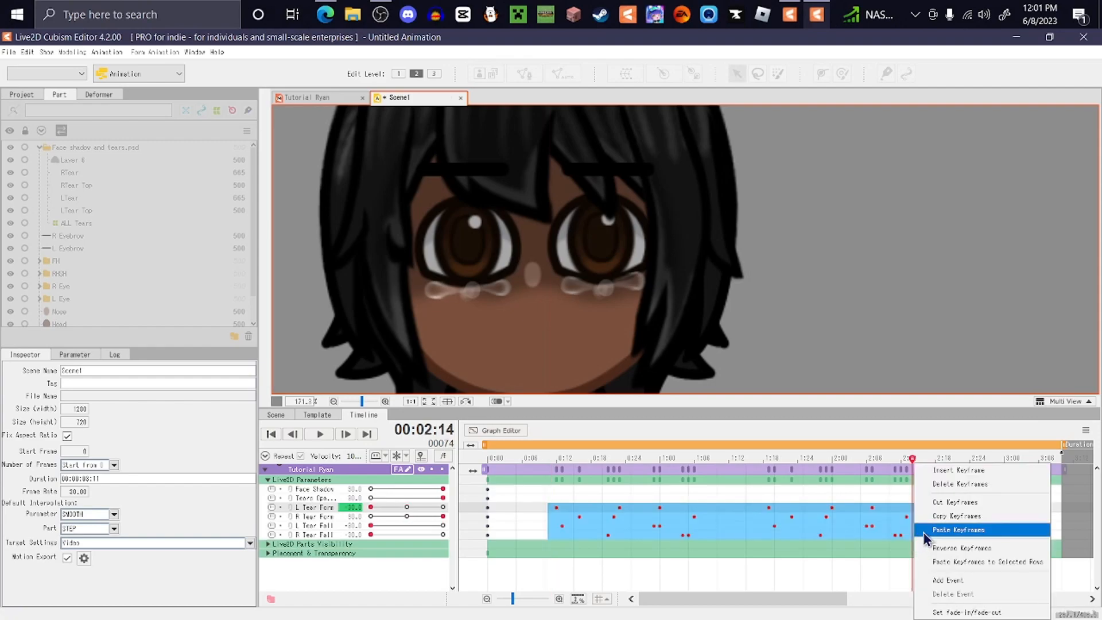
pyautogui.click(950, 516)
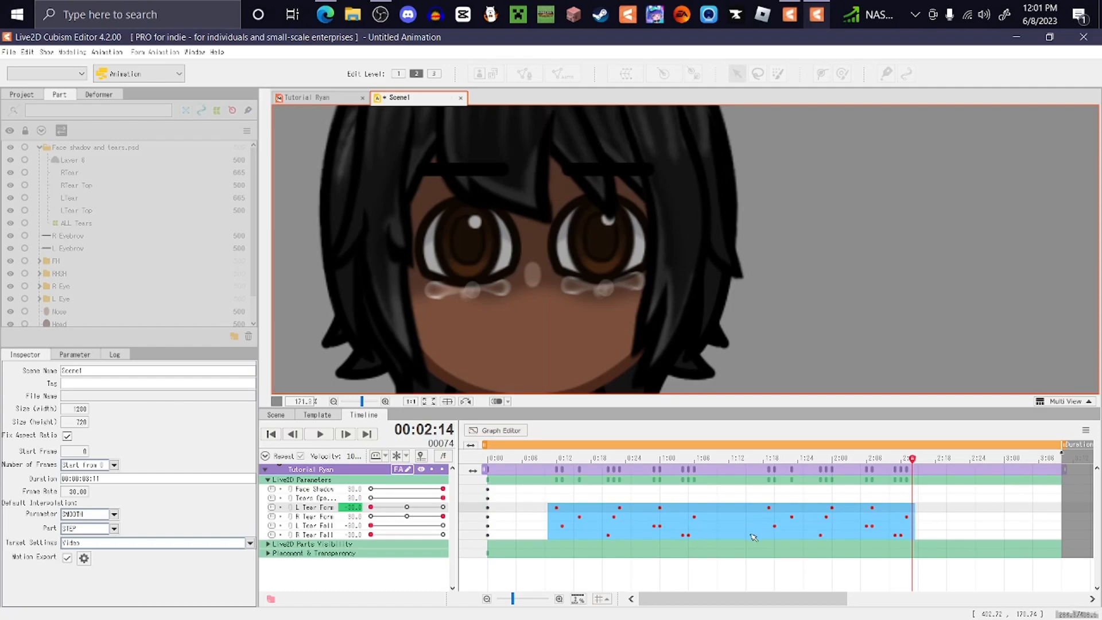
pyautogui.click(953, 535)
pyautogui.click(976, 525)
pyautogui.click(959, 525)
pyautogui.click(965, 525)
pyautogui.click(970, 525)
pyautogui.rightClick(972, 525)
pyautogui.click(993, 512)
# Play the extended animation to check the looping tears, and stop it
pyautogui.click(820, 526)
pyautogui.click(325, 439)
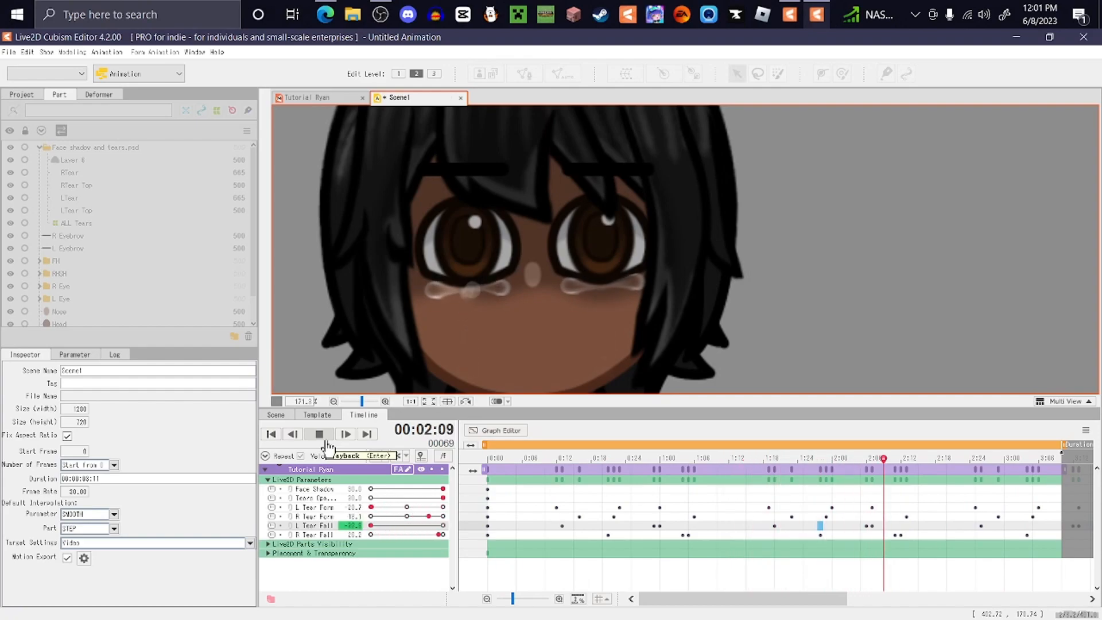
pyautogui.click(324, 438)
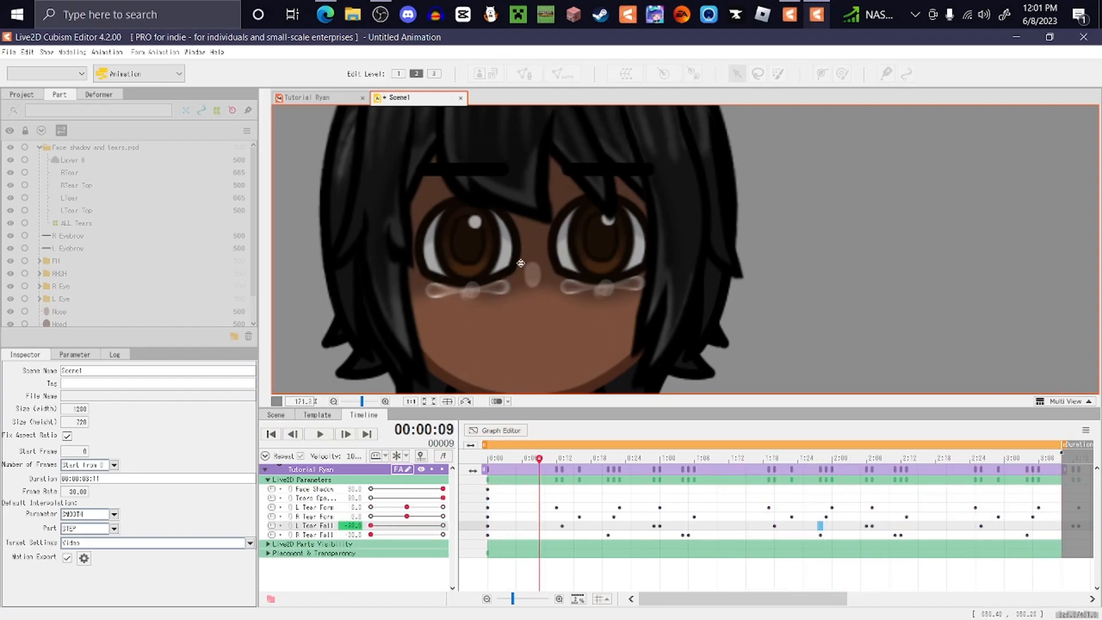
pyautogui.scroll(-5, 519, 267)
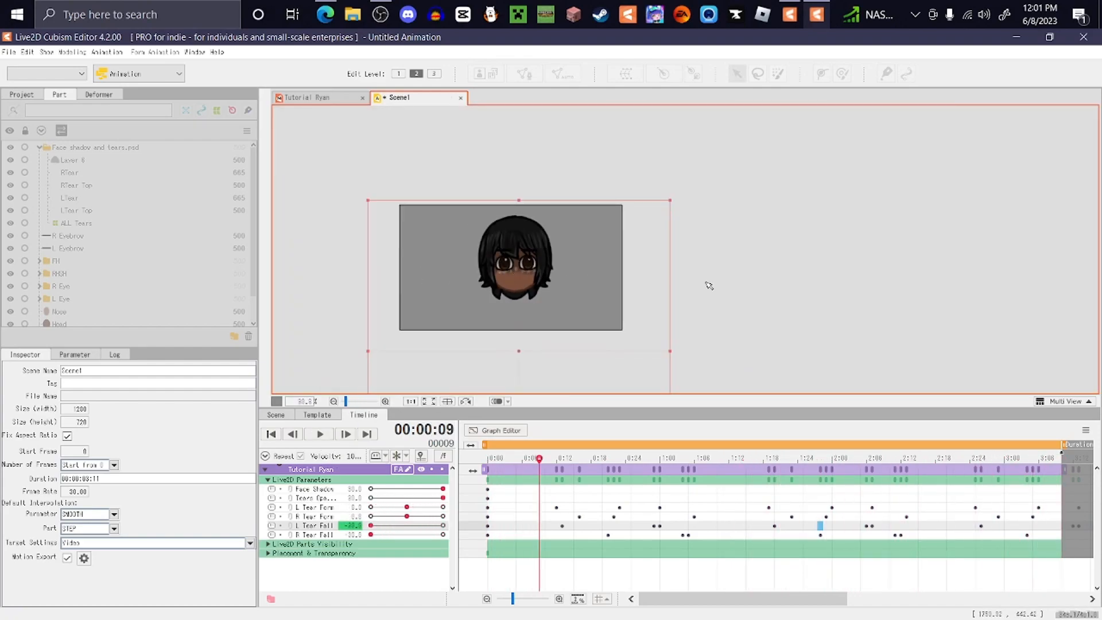
pyautogui.scroll(5, 505, 285)
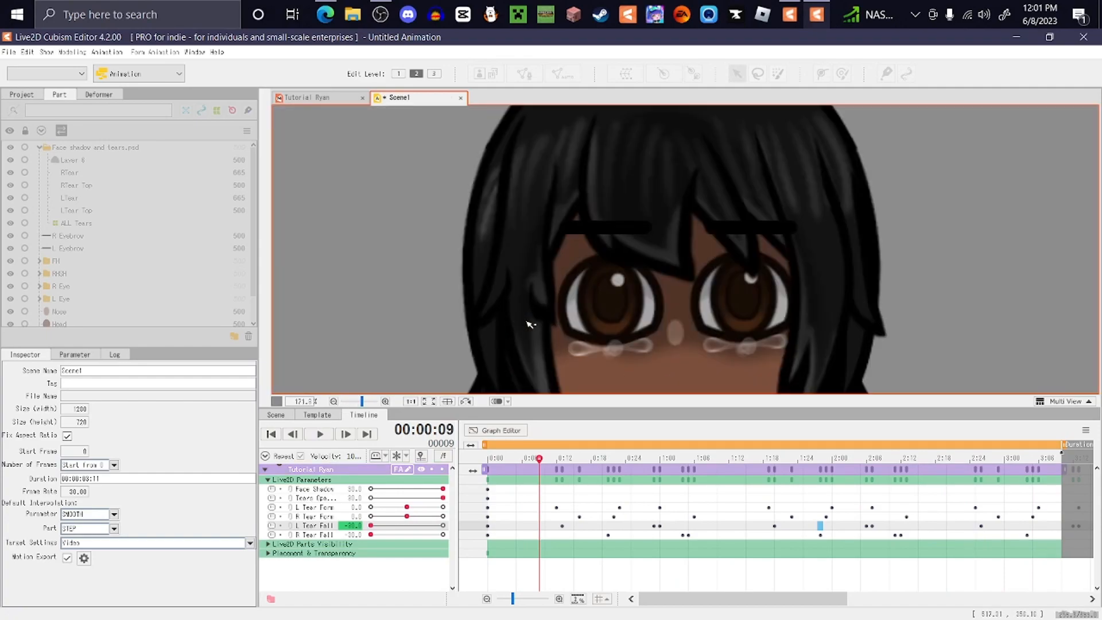
pyautogui.scroll(-4, 594, 339)
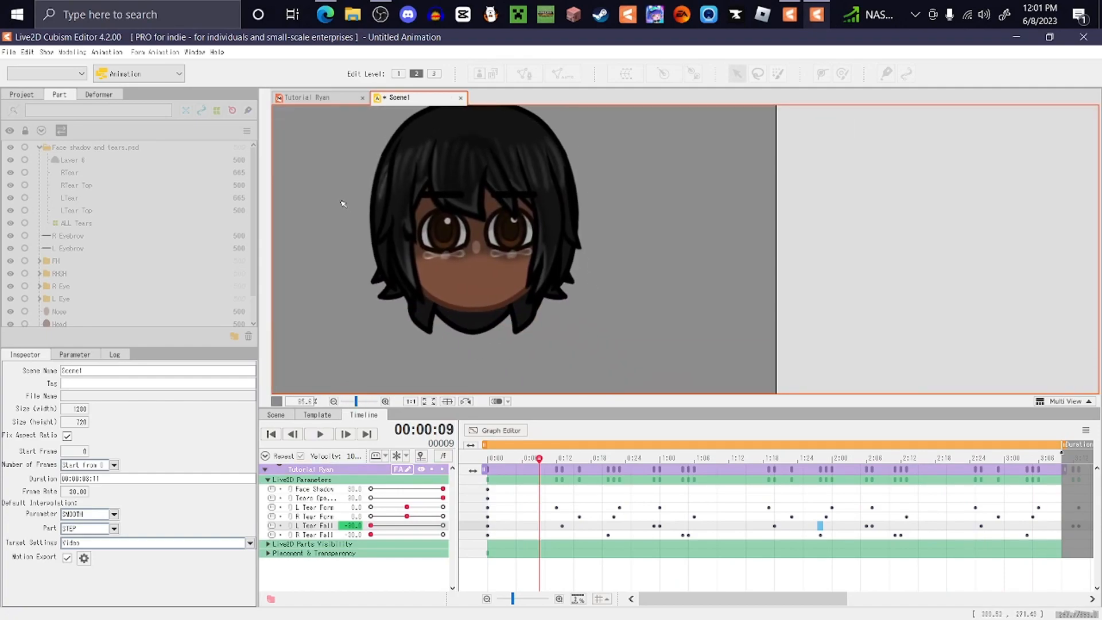
pyautogui.scroll(2, 448, 285)
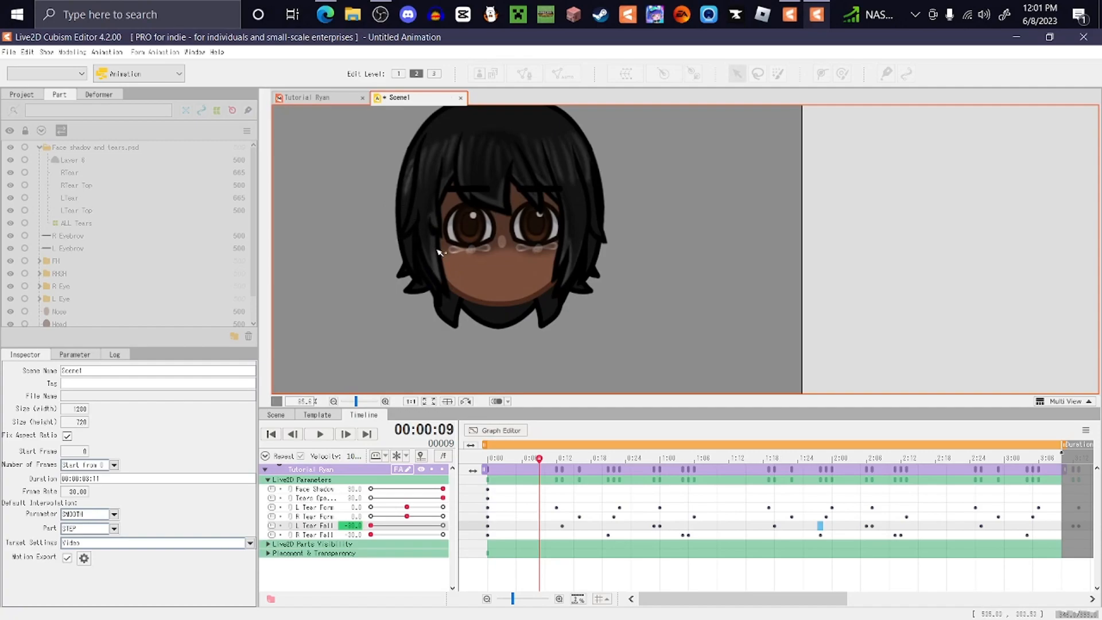
pyautogui.moveTo(442, 254); pyautogui.dragTo(454, 269)
pyautogui.scroll(-2, 453, 269)
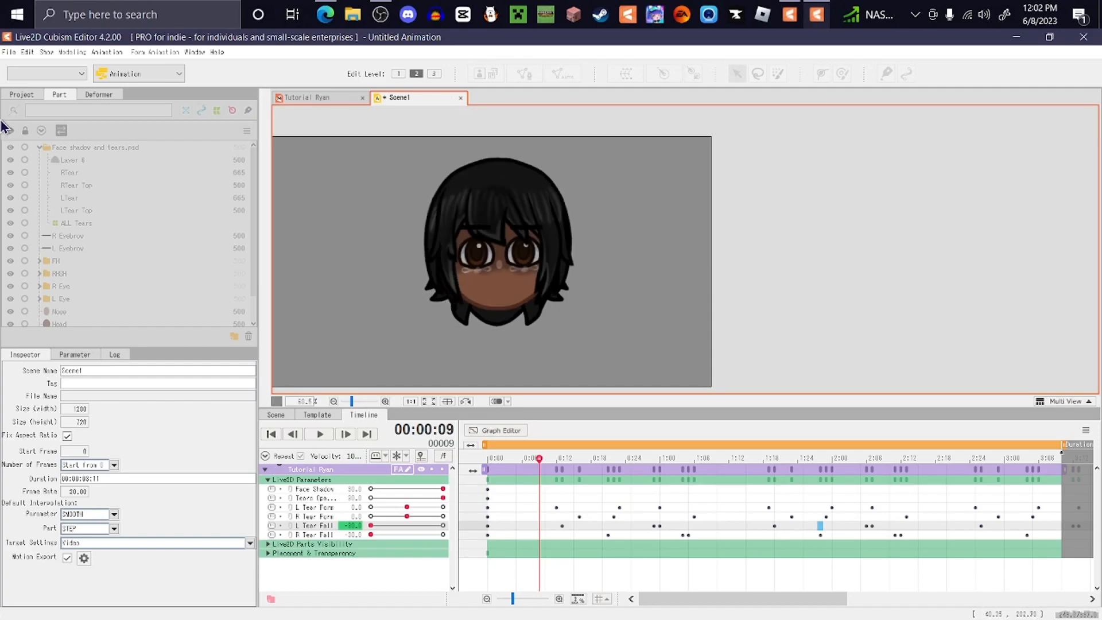
# Set up a video export of the scene in MP4 format with the canvas shown, and accept the output settings
pyautogui.click(9, 52)
pyautogui.moveTo(136, 217)
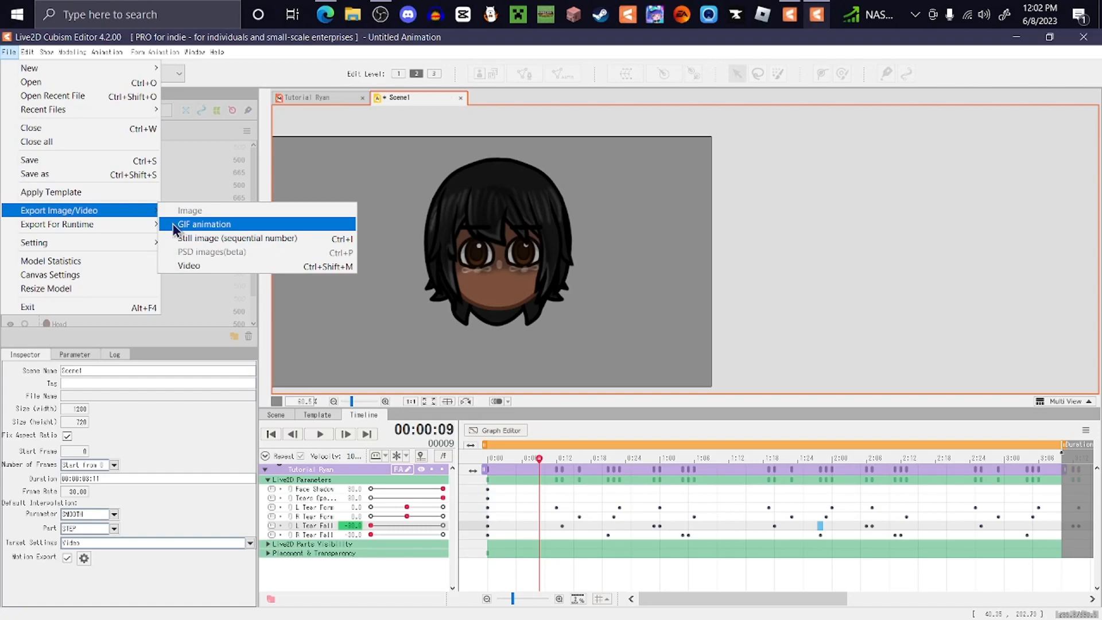
pyautogui.click(188, 266)
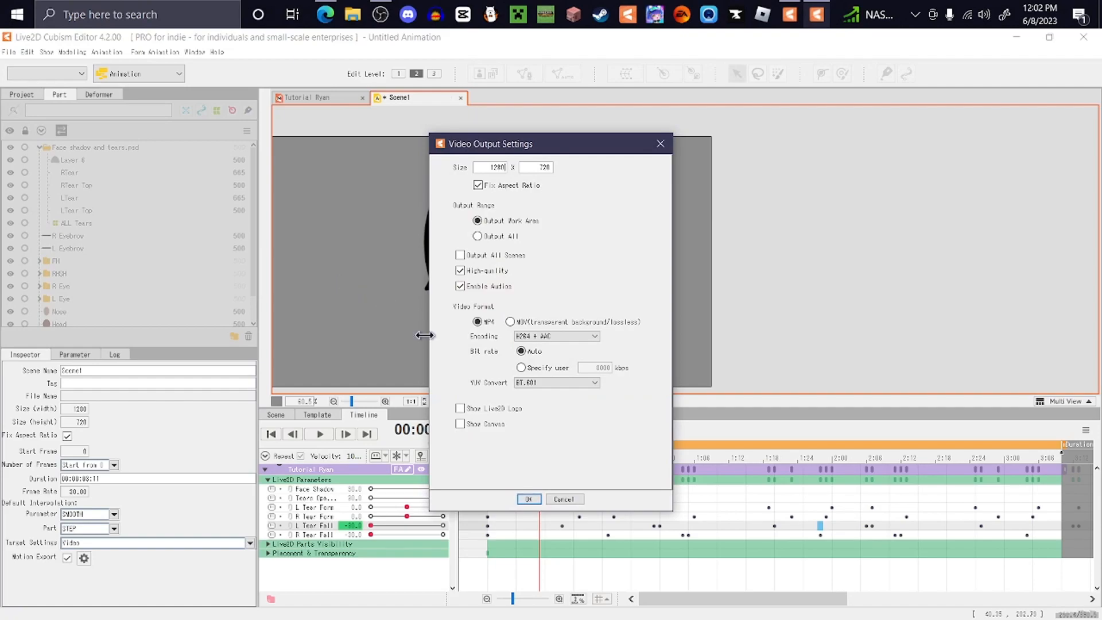
pyautogui.click(471, 425)
pyautogui.click(529, 499)
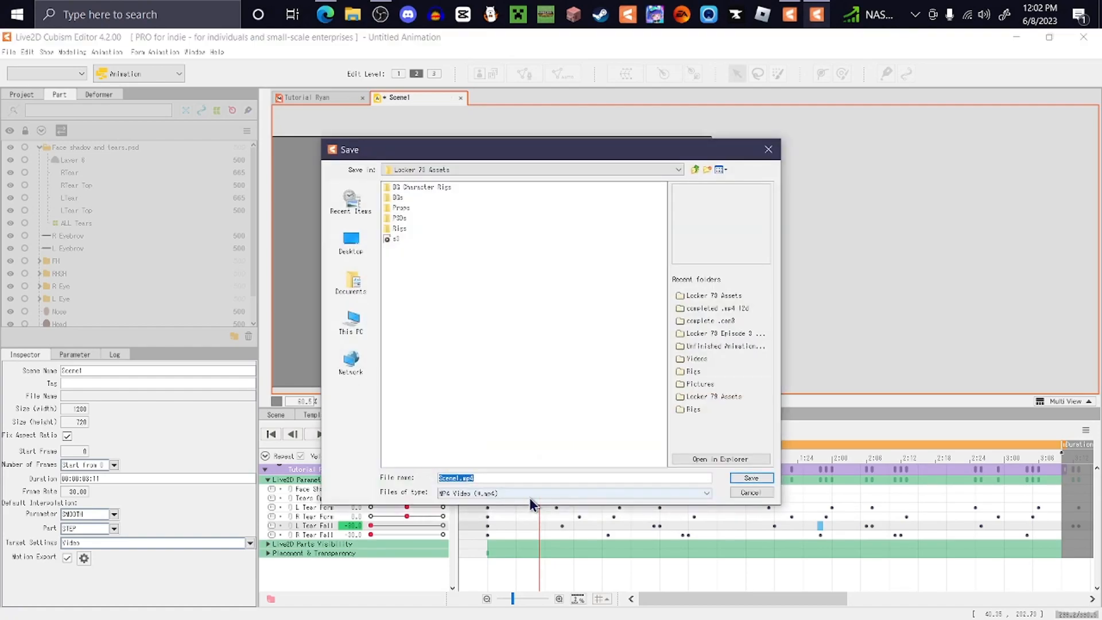
# Save the exported video as Ryan Crying in the Videos folder, and close the file browser window
pyautogui.click(353, 332)
pyautogui.doubleClick(403, 249)
pyautogui.doubleClick(453, 478)
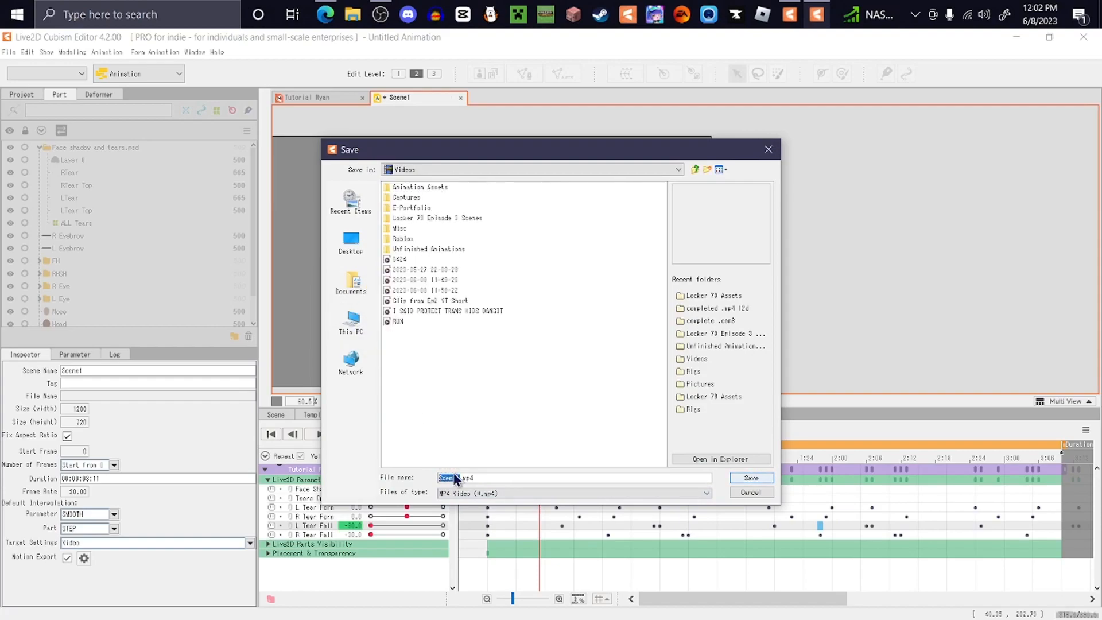
pyautogui.write('Ryan Circle')
pyautogui.press('Return')
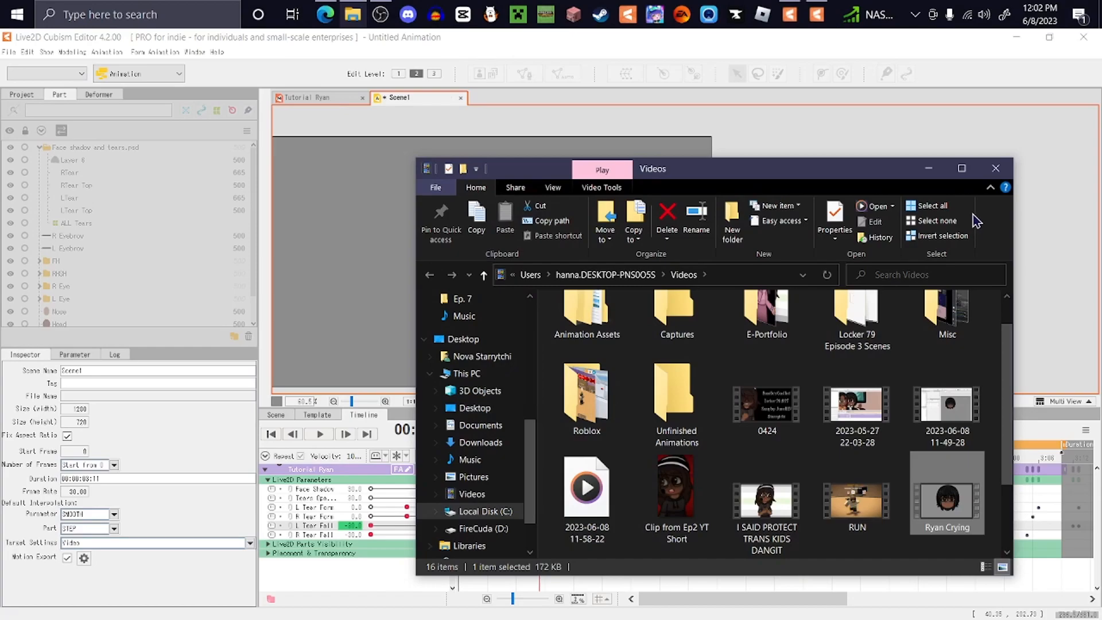
pyautogui.click(996, 168)
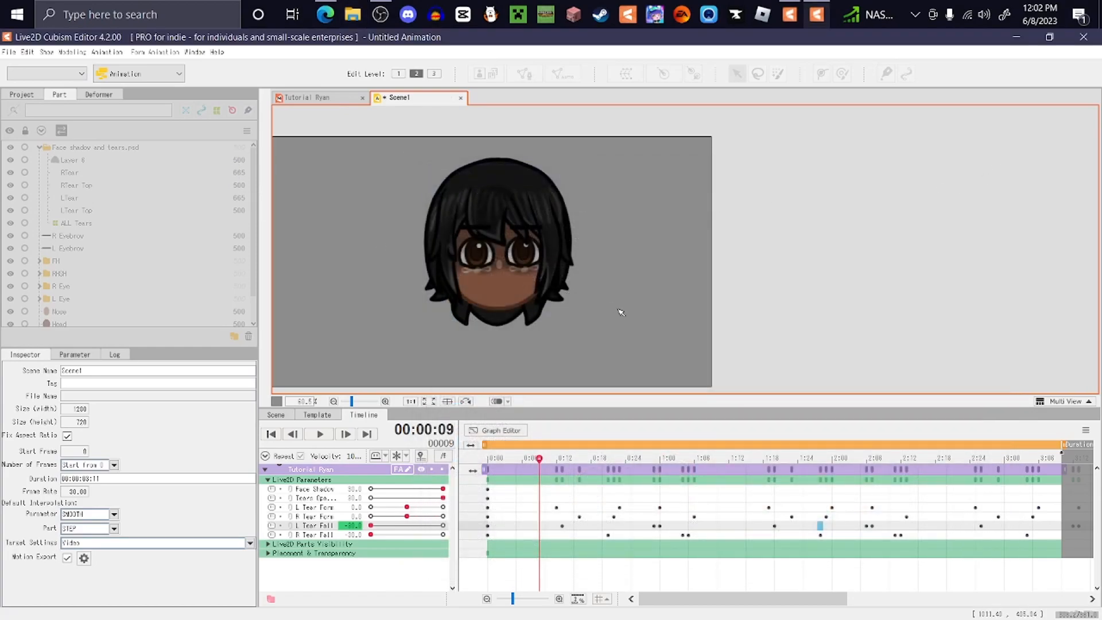
pyautogui.scroll(-3, 488, 271)
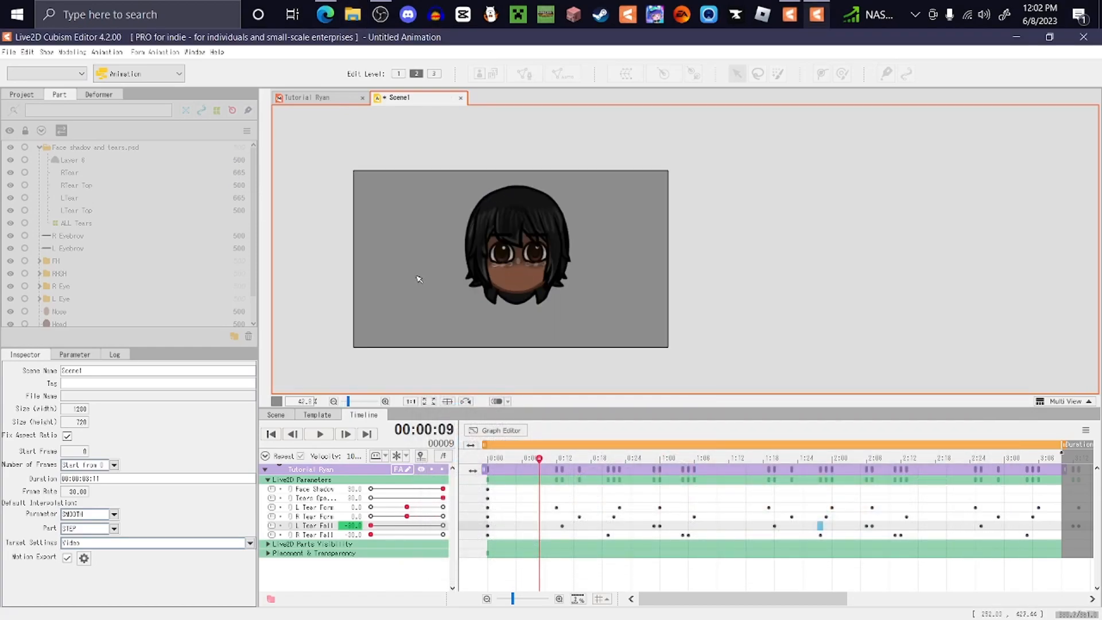